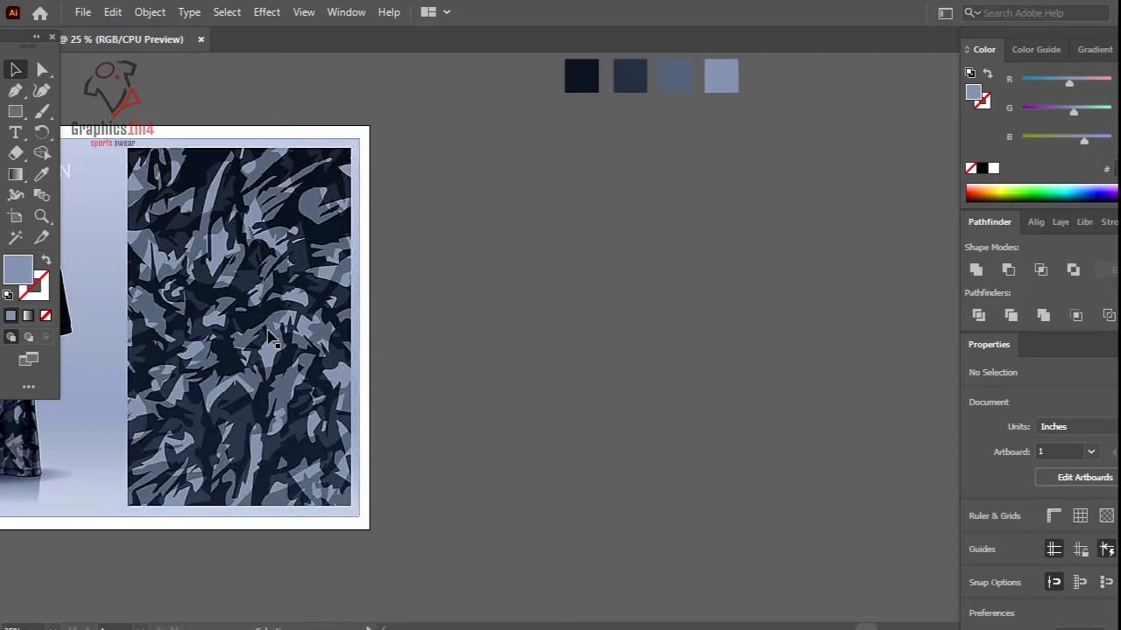
Step: Duplicate the fabric design image and place the copy just beyond the artboard's right edge
drag(254, 336, 777, 317)
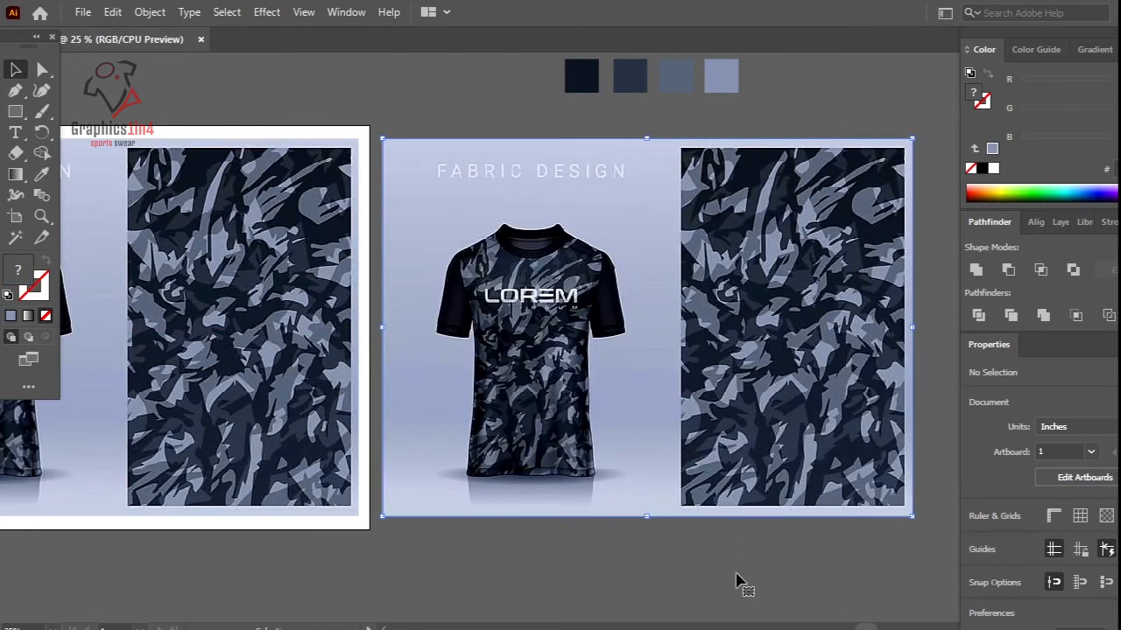
click(723, 528)
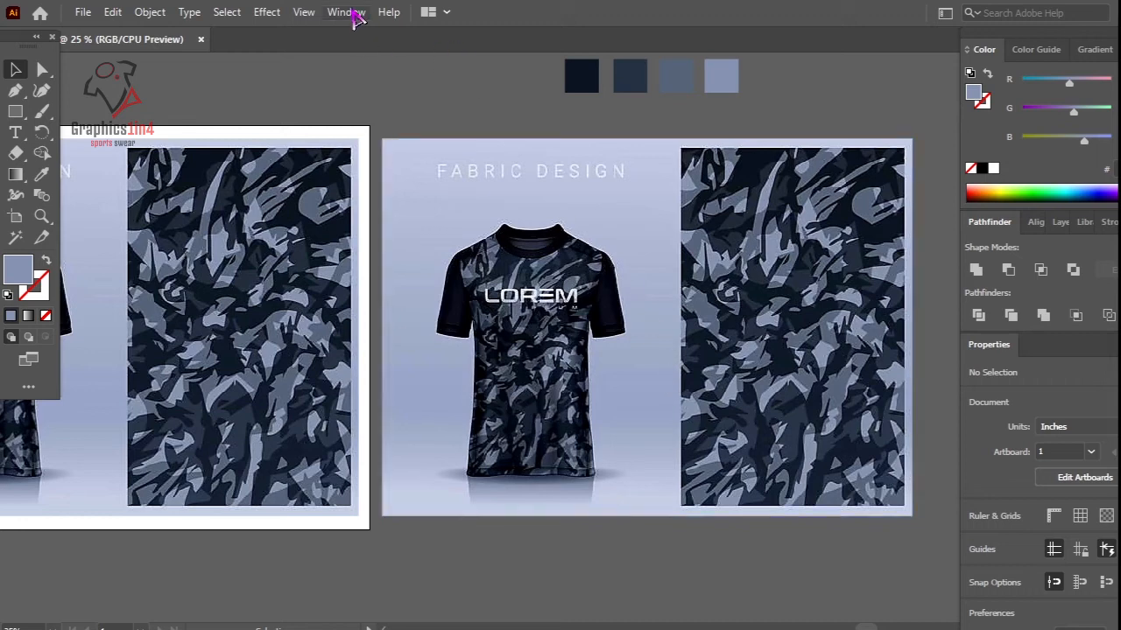
Step: Open Image Trace, shift the copied image left, and trace it with the 6 Colors preset
click(345, 13)
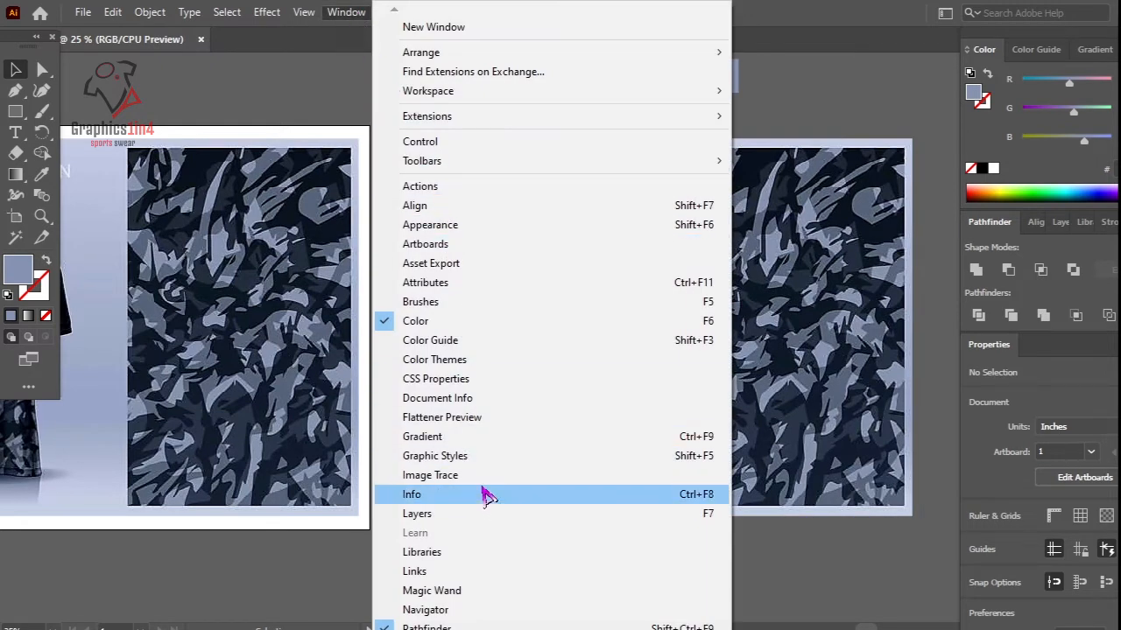
click(429, 477)
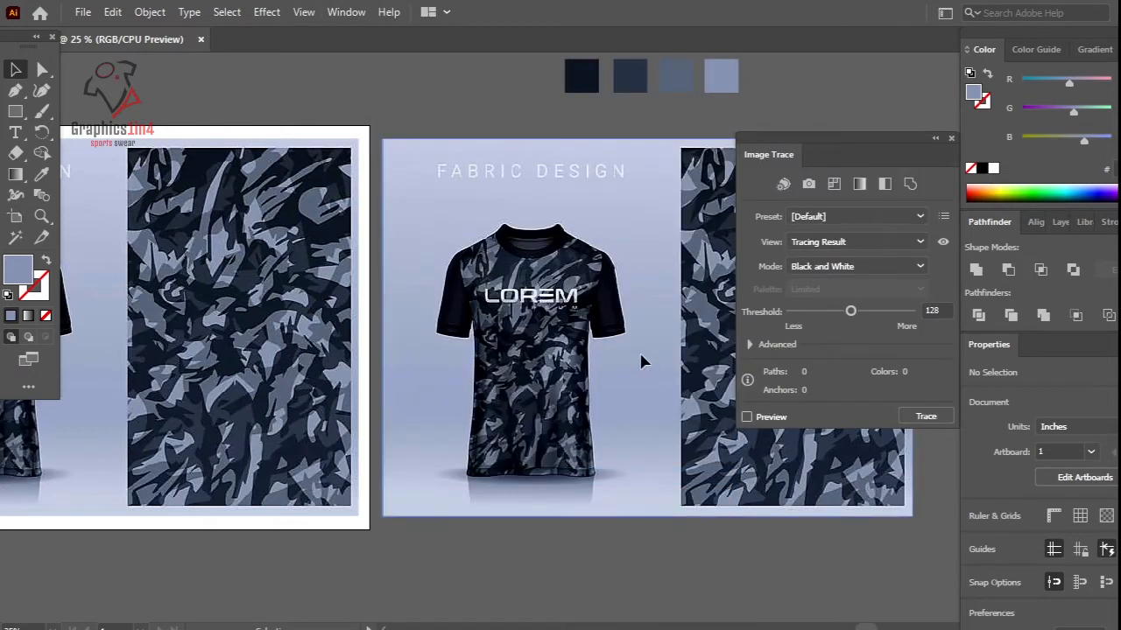
drag(640, 361, 378, 350)
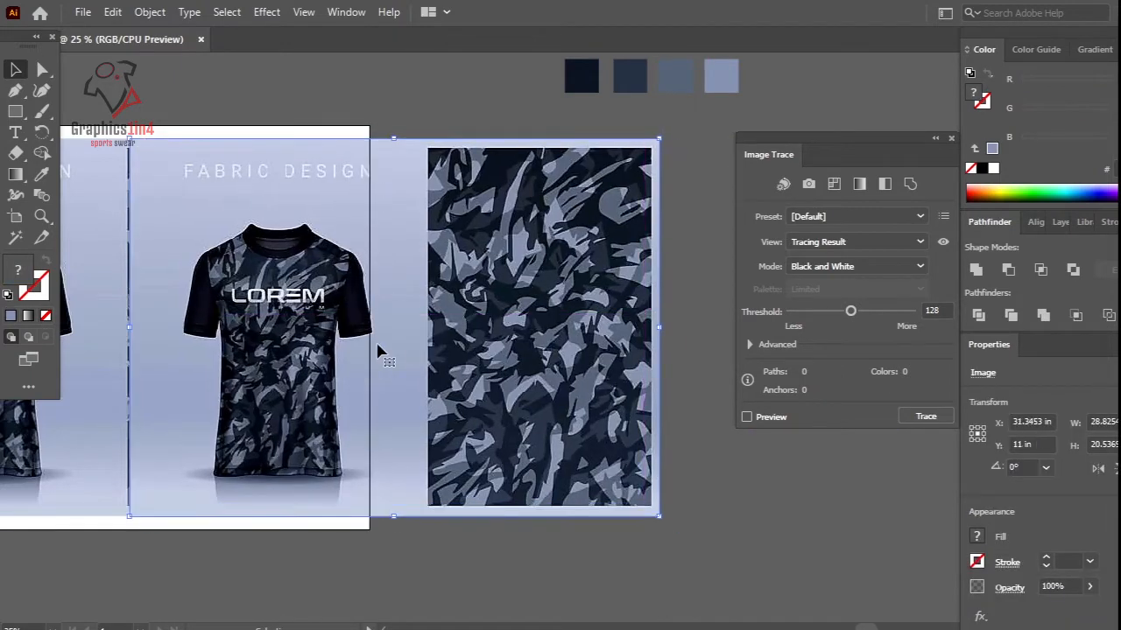
click(713, 498)
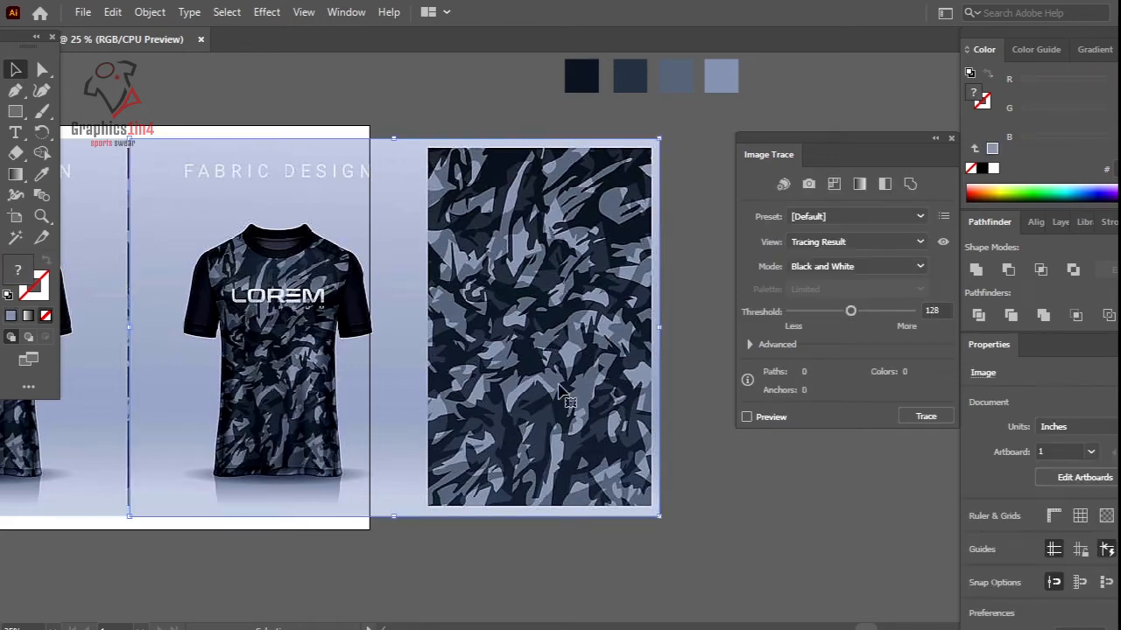
click(525, 263)
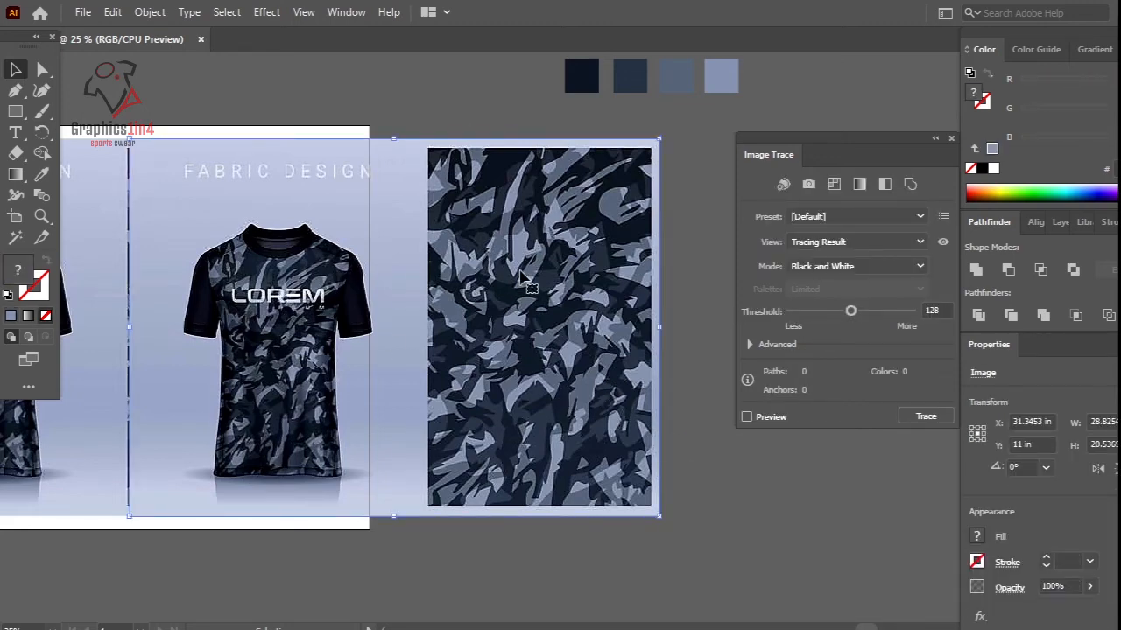
click(906, 226)
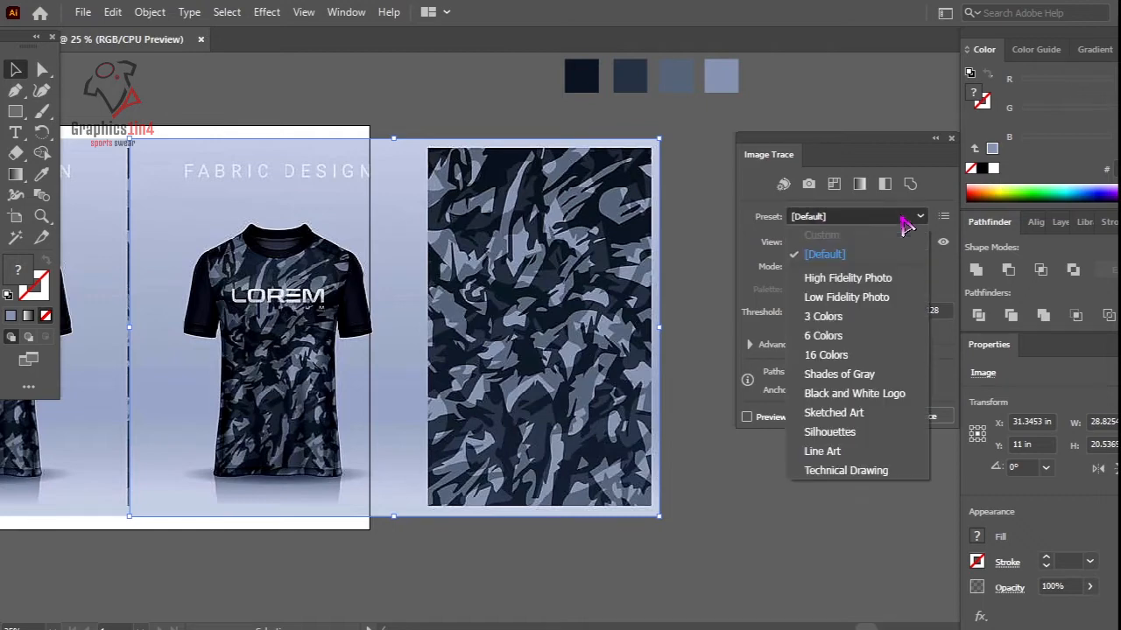
click(827, 336)
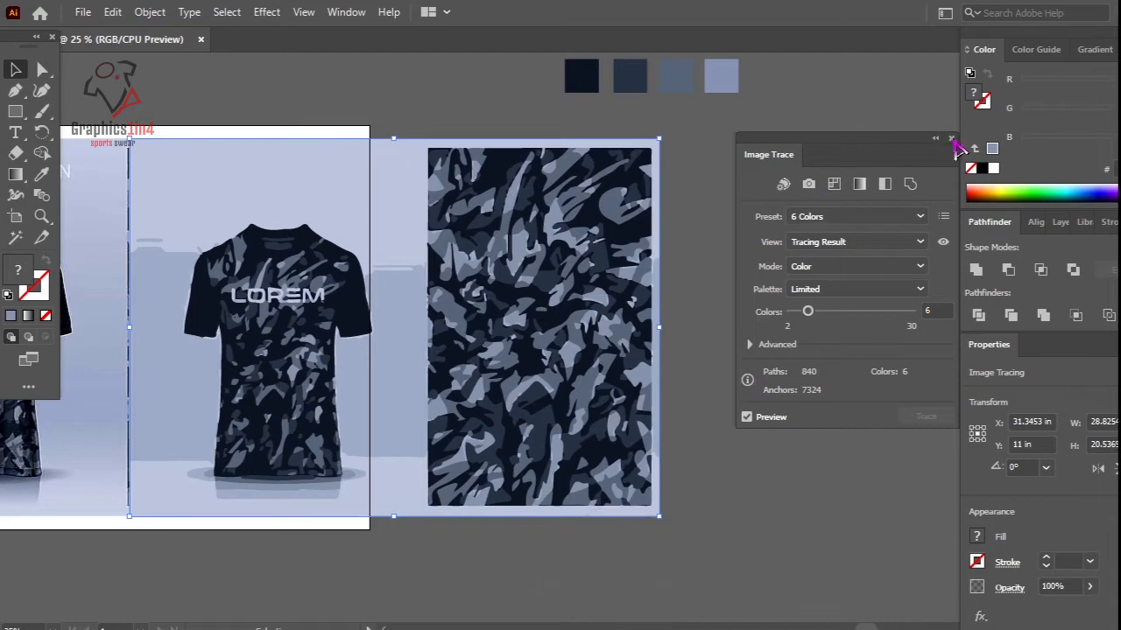
drag(894, 138, 836, 135)
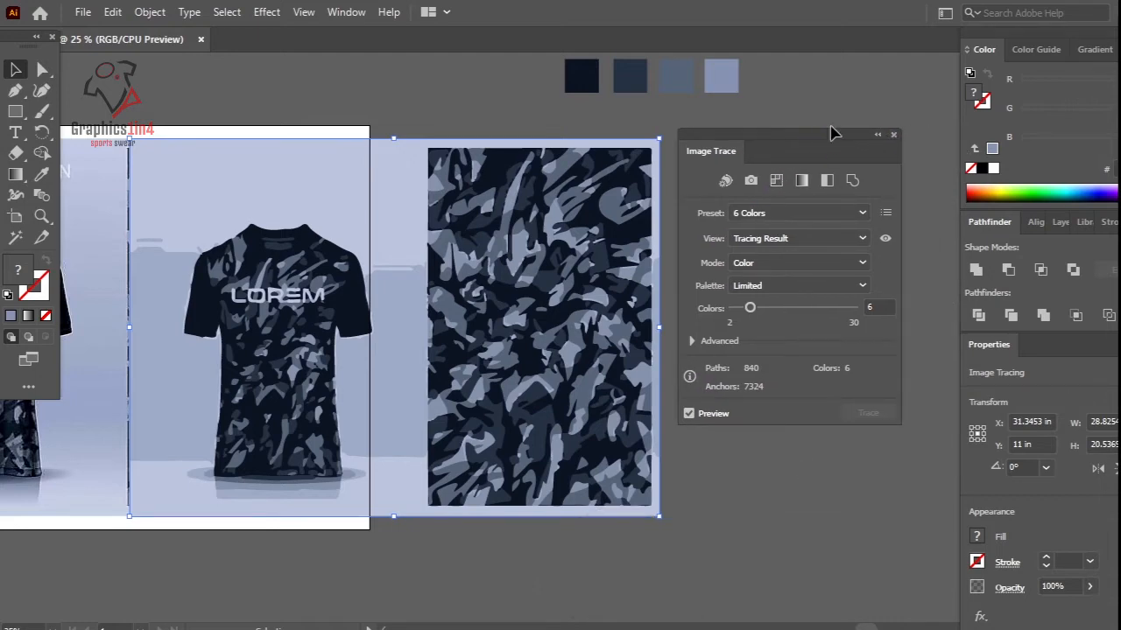
click(893, 137)
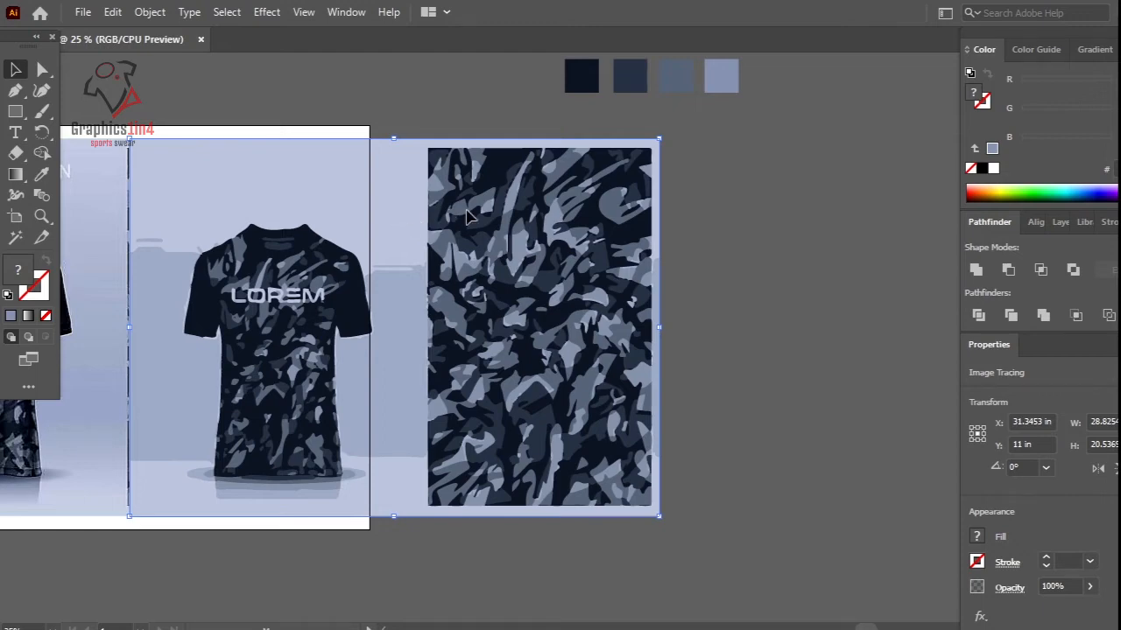
Step: Move the traced image back to the right of the artboard and expand its object and fill
drag(398, 220, 624, 240)
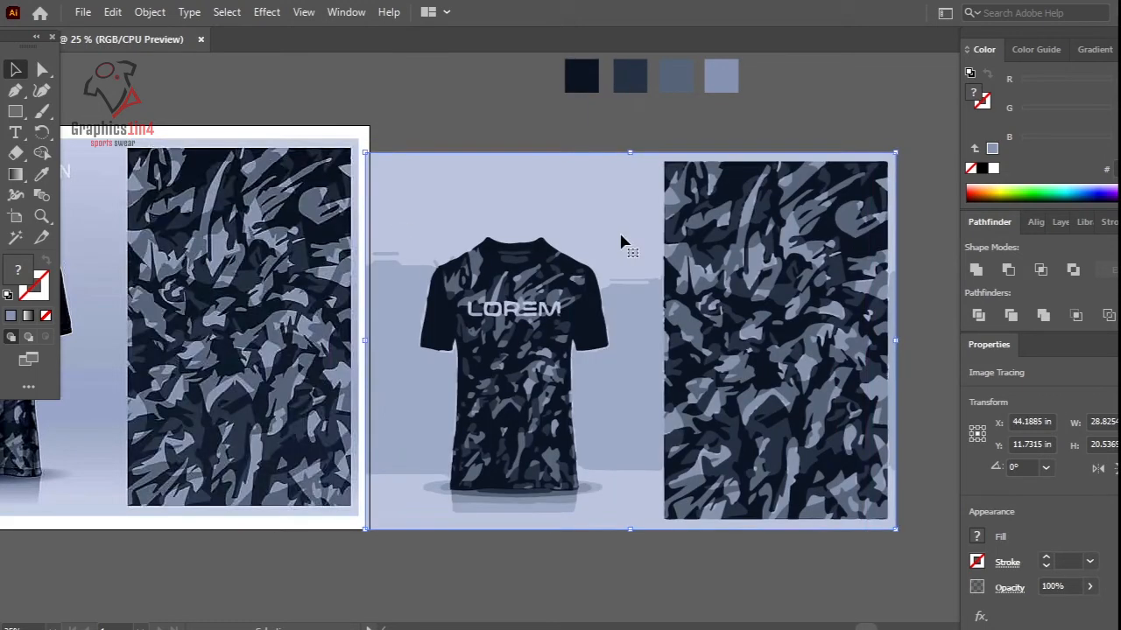
click(745, 573)
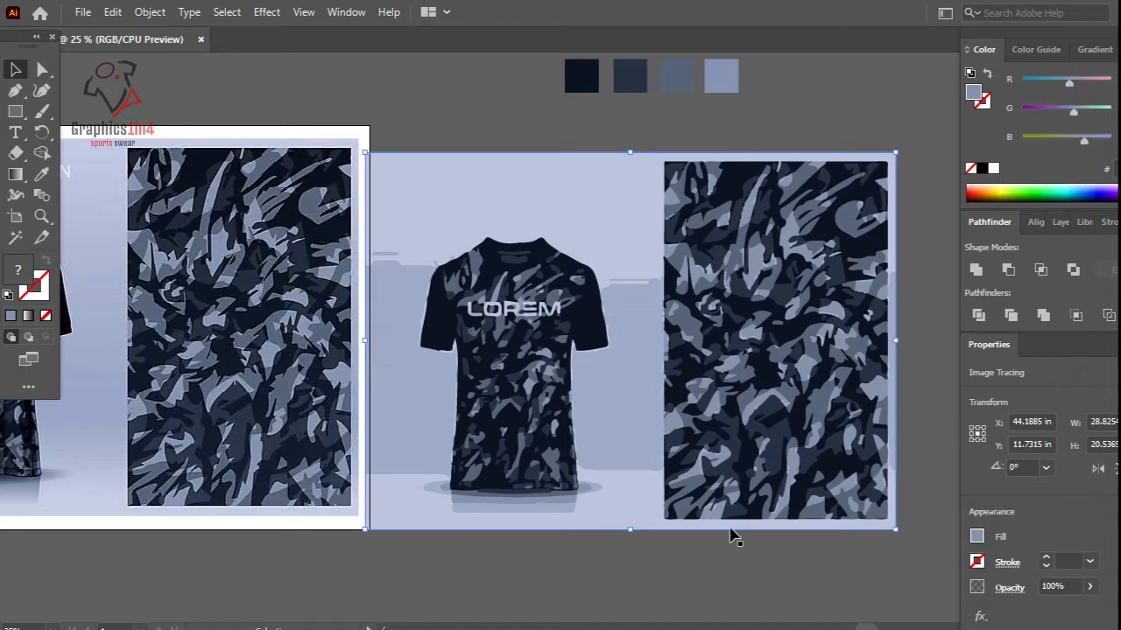
click(637, 385)
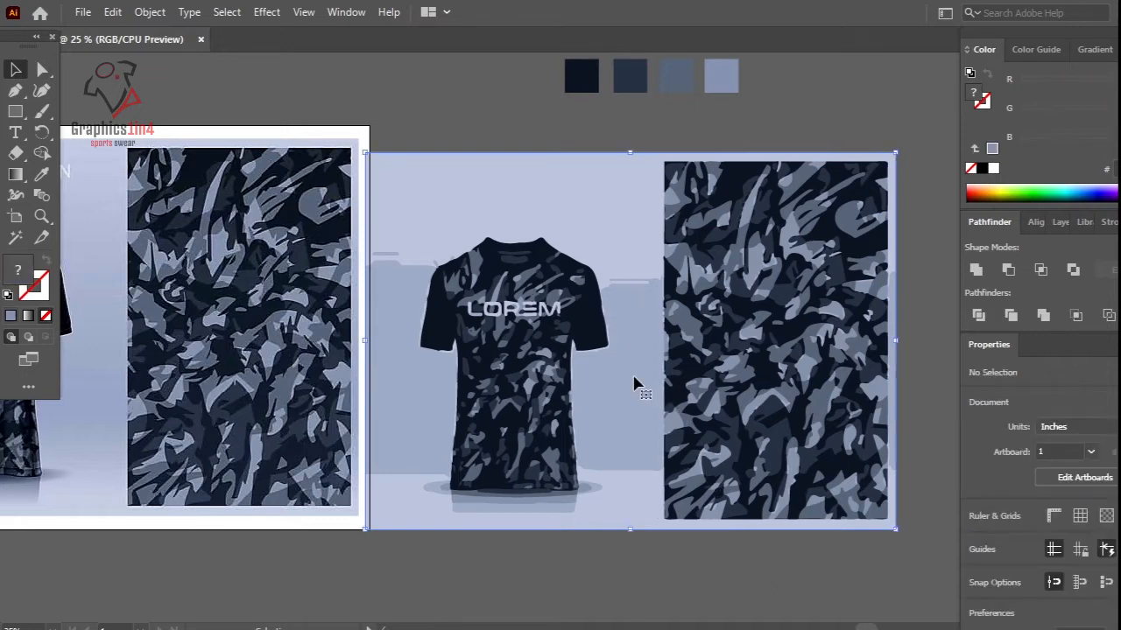
click(150, 13)
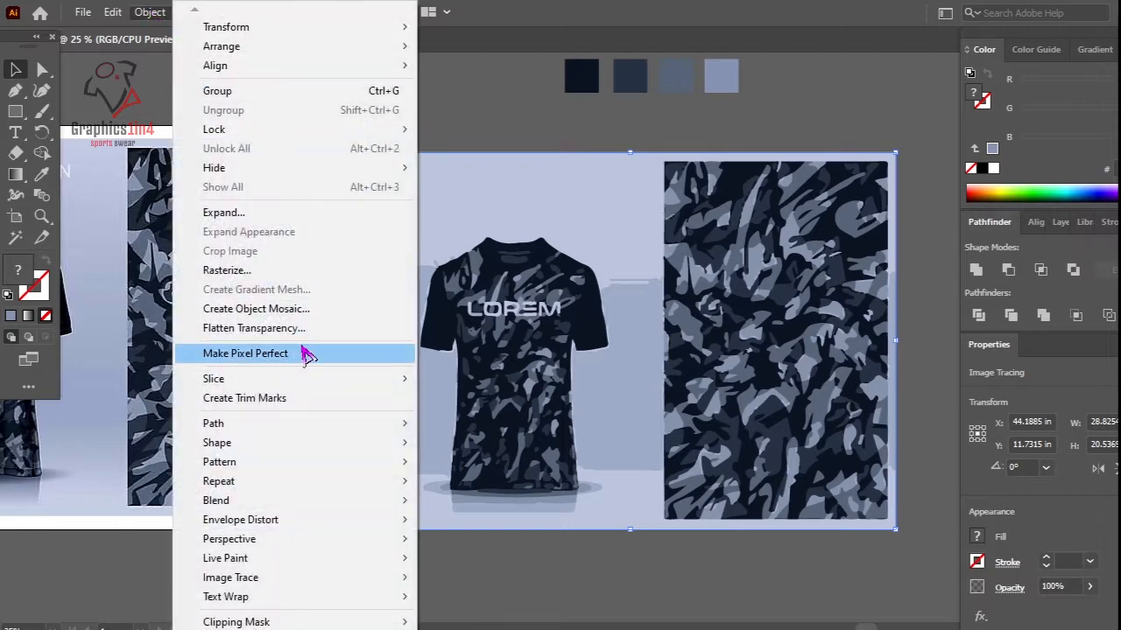
click(274, 217)
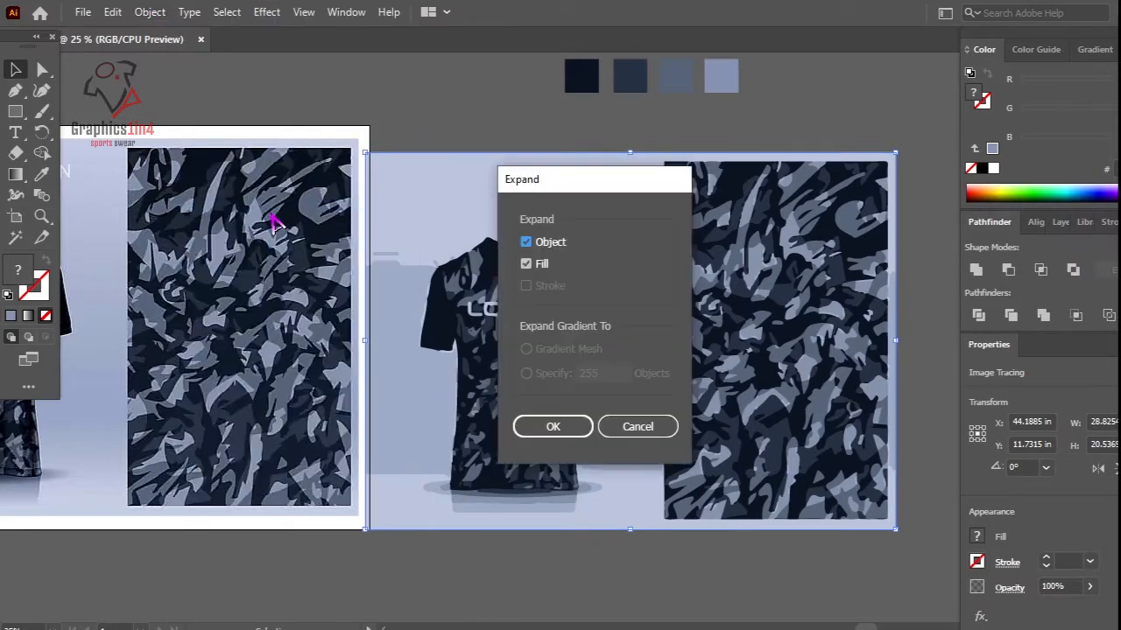
click(536, 425)
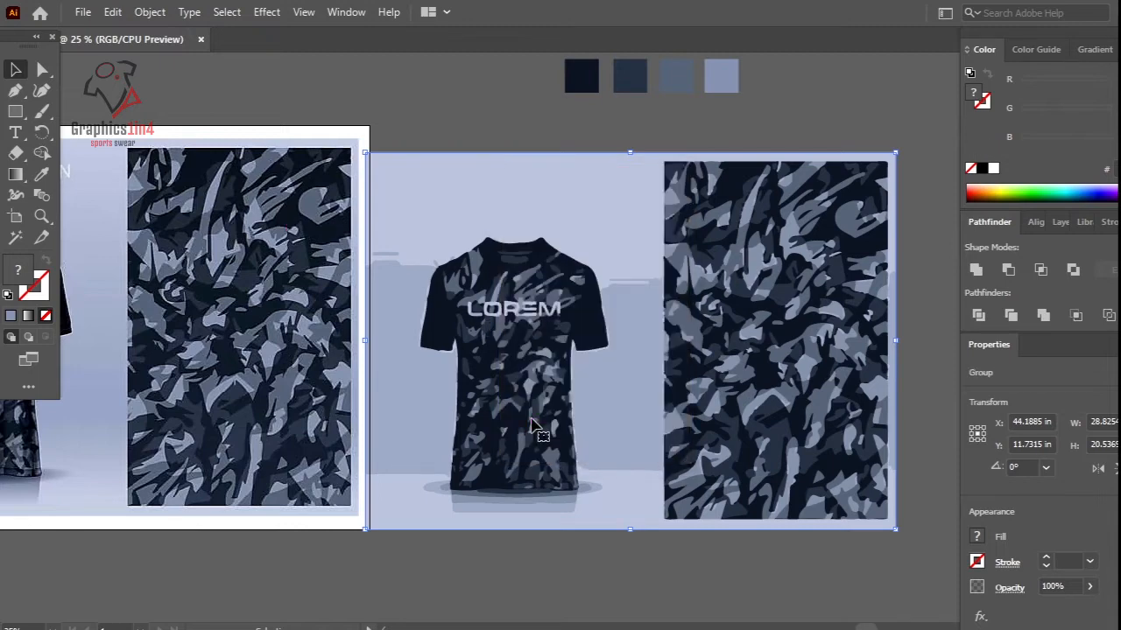
Step: Ungroup the expanded tracing so that its shapes can be selected individually
click(644, 589)
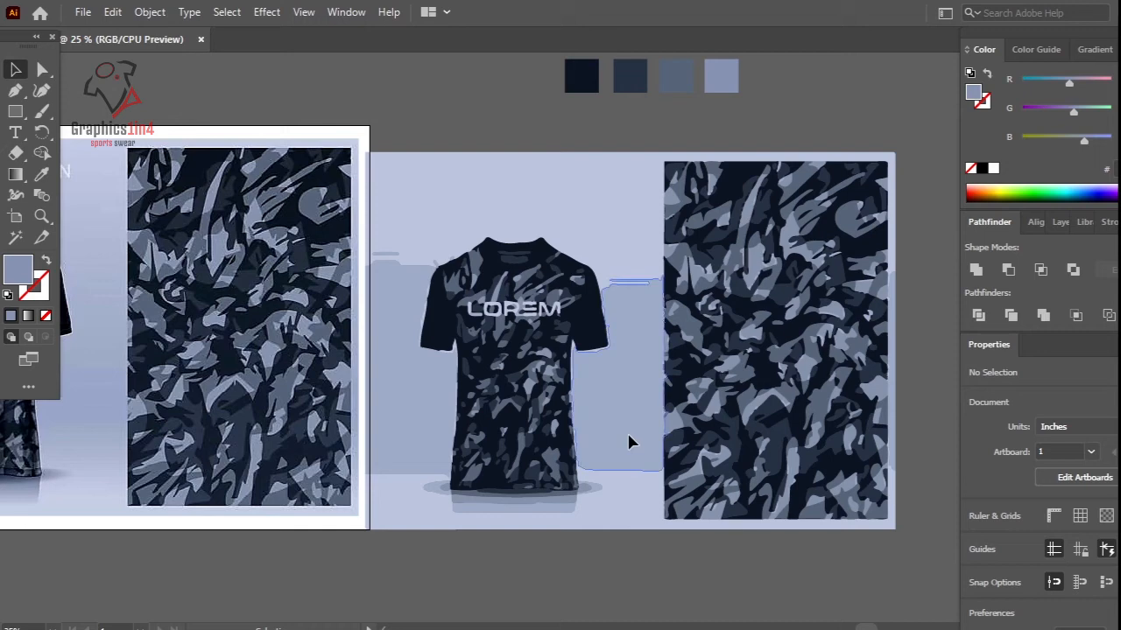
click(627, 436)
right_click(623, 408)
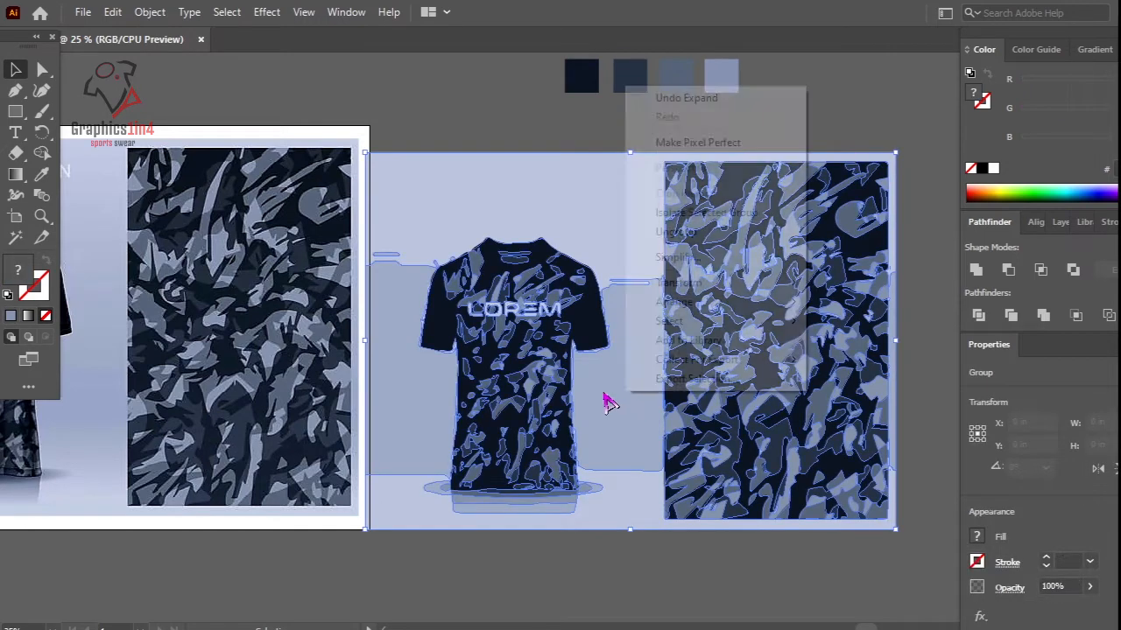
click(680, 233)
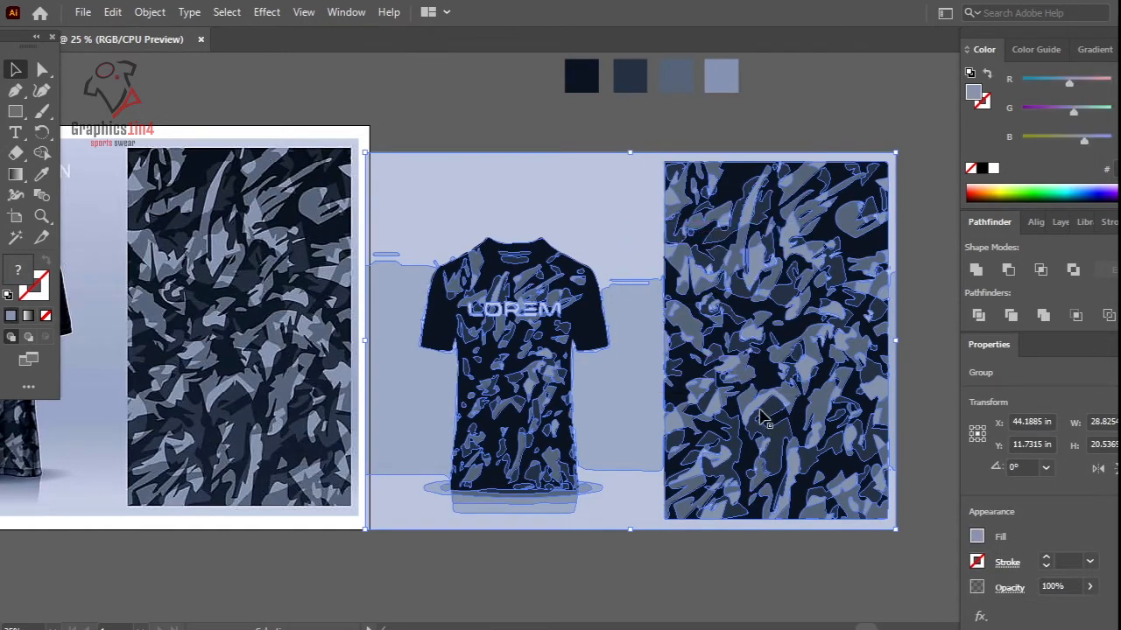
key(ctrl+shift+a)
click(742, 376)
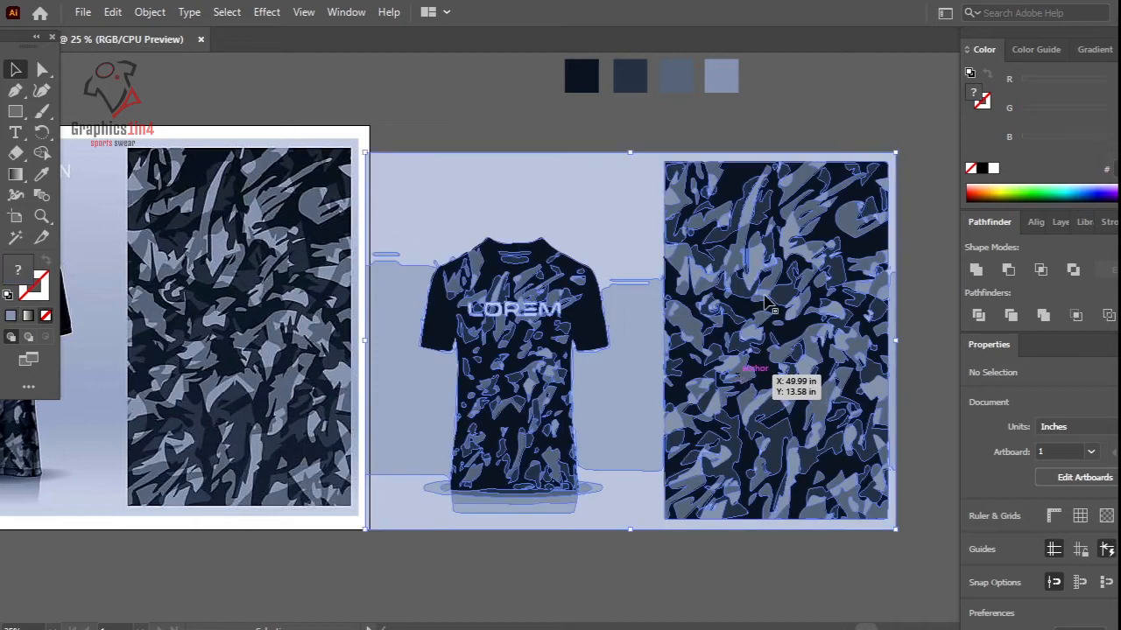
right_click(742, 377)
click(795, 205)
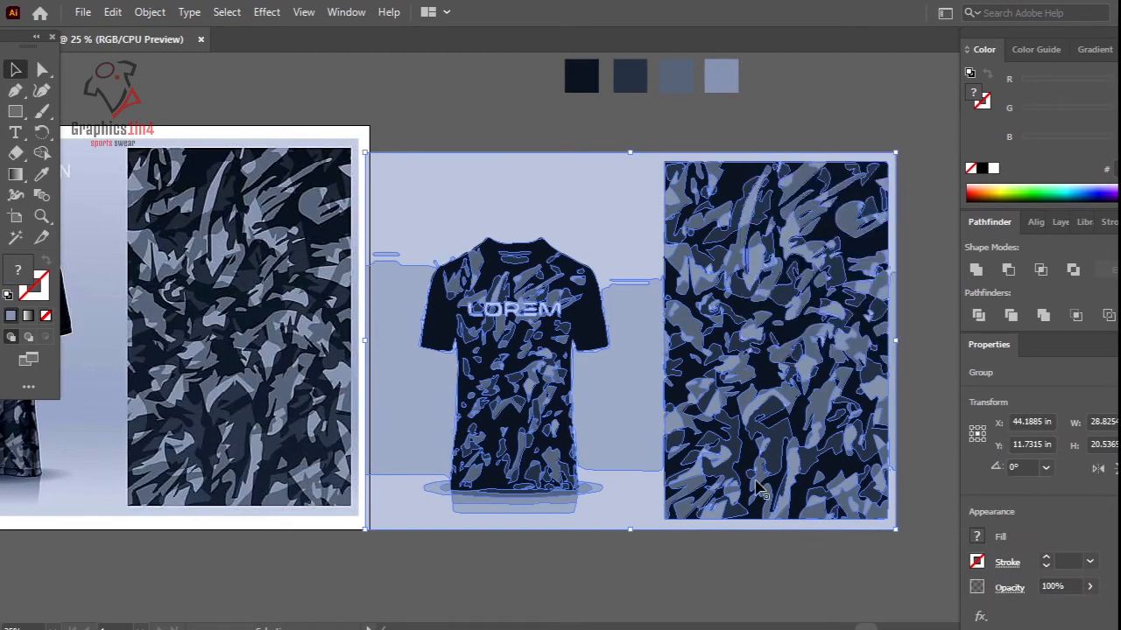
click(738, 595)
Step: Delete the light blue background shapes on both sides of the traced shirt and above it
click(626, 382)
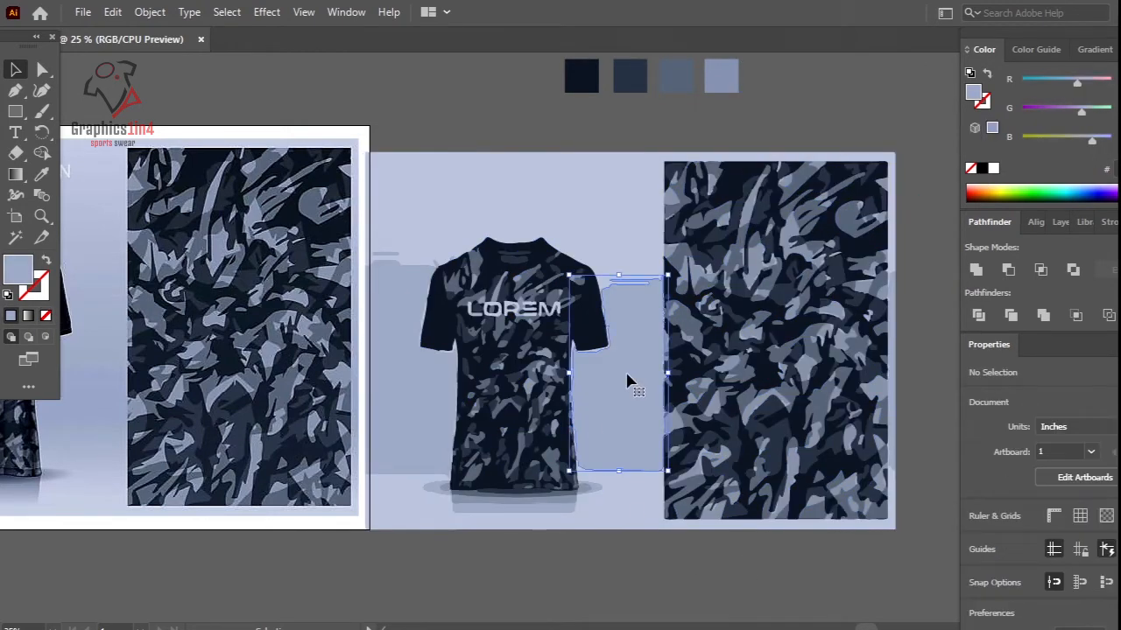
drag(626, 382, 412, 408)
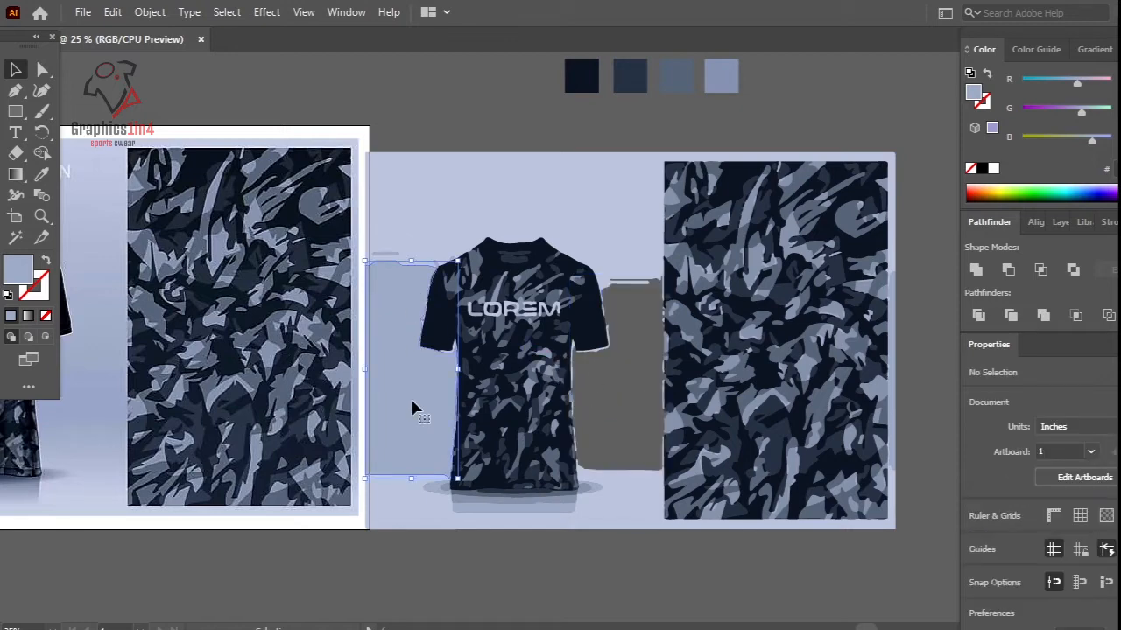
key(Delete)
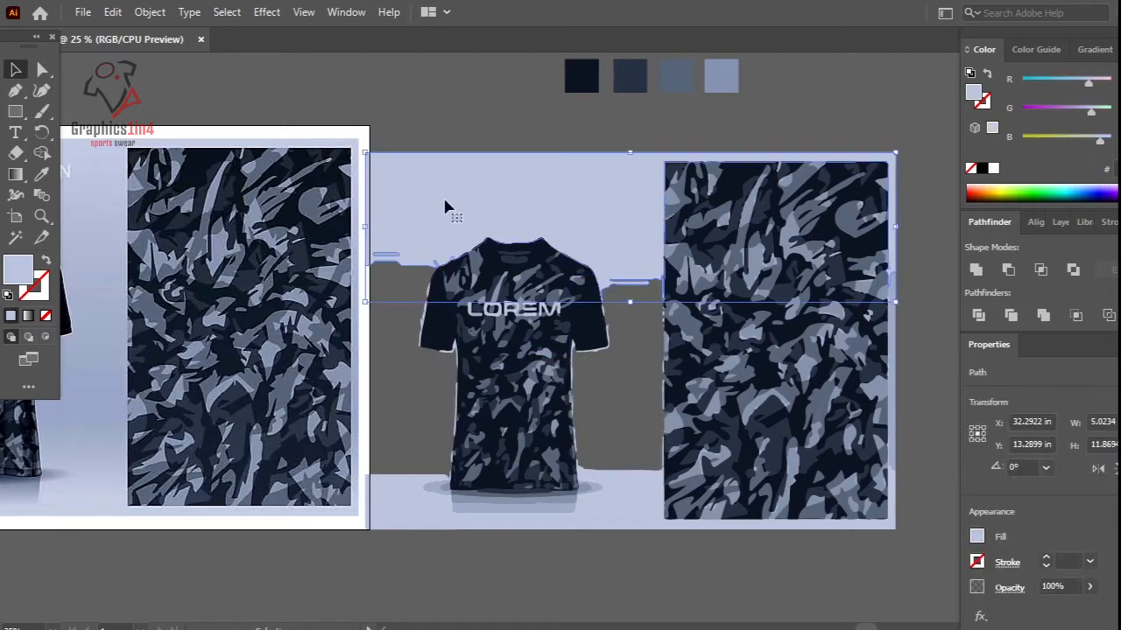
key(Delete)
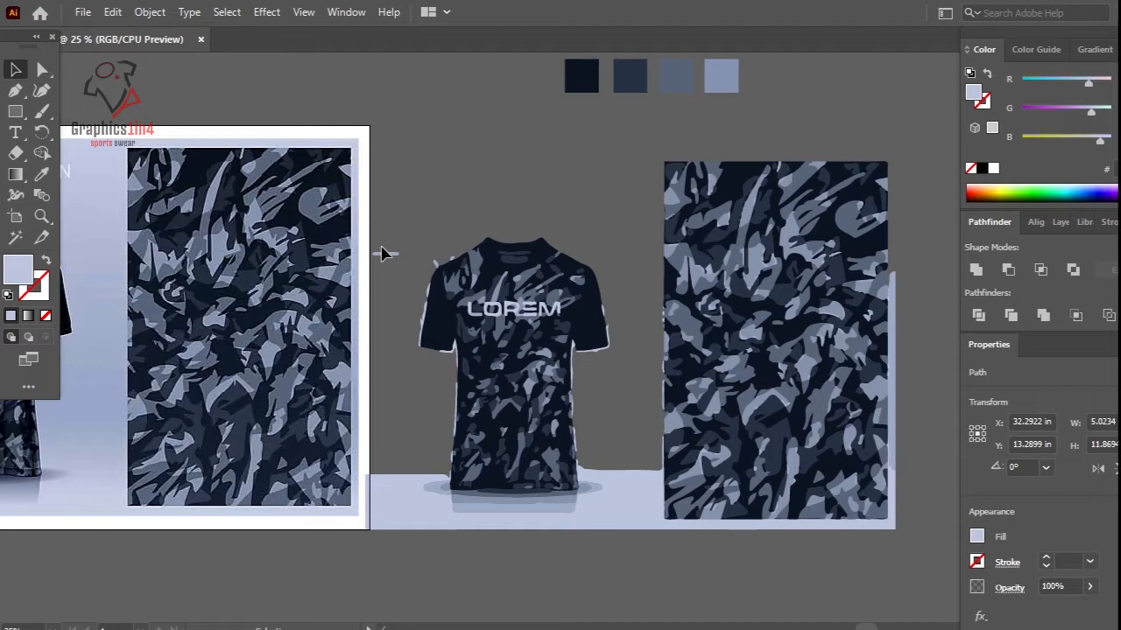
Step: Delete the traced shirt with the remaining lower background, and the leftover strip along the camouflage panel's right edge
drag(378, 135, 659, 556)
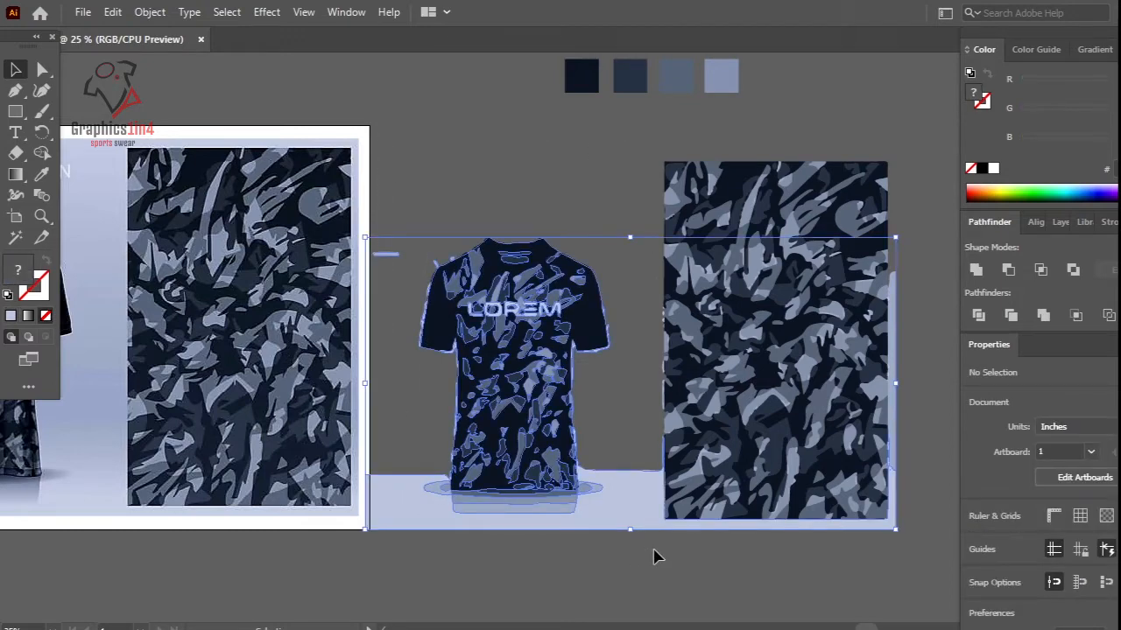
key(Delete)
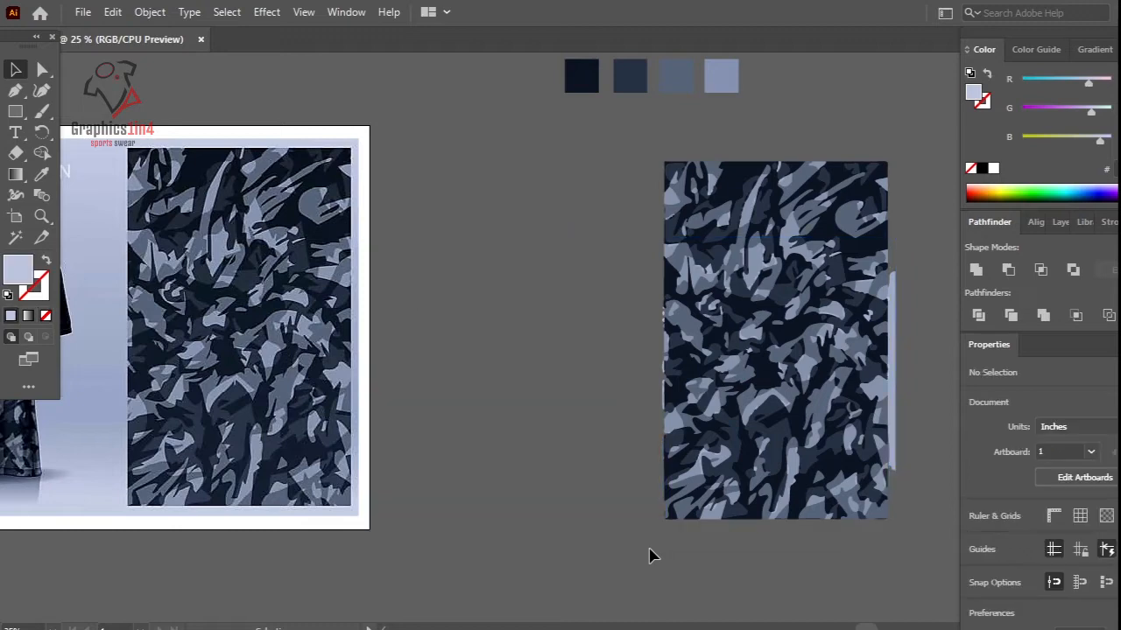
drag(542, 537, 450, 537)
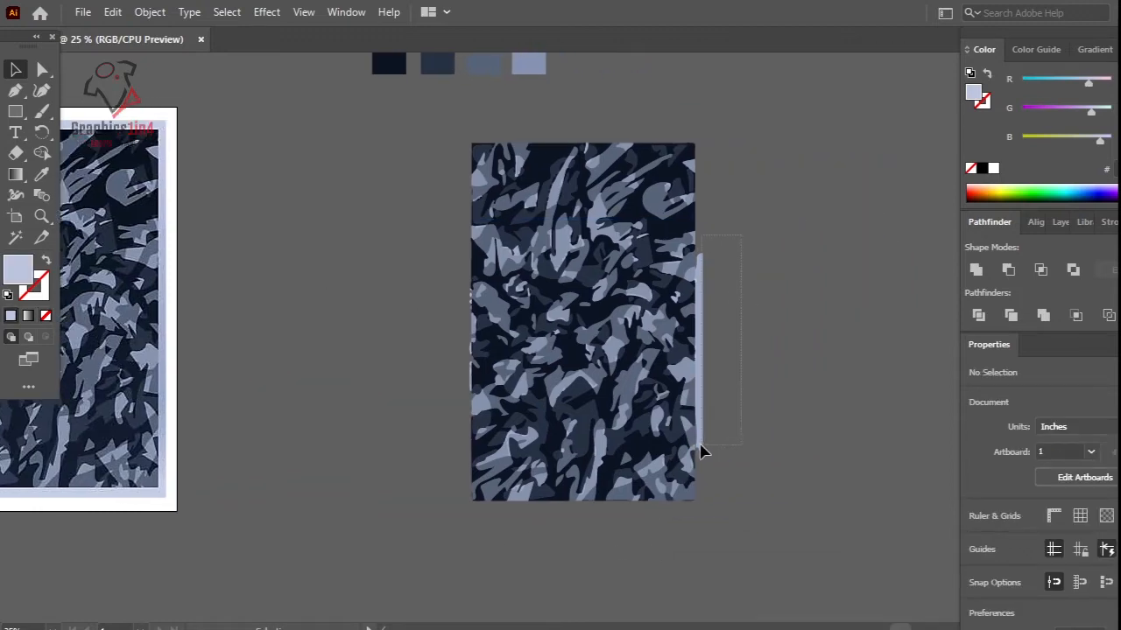
click(700, 451)
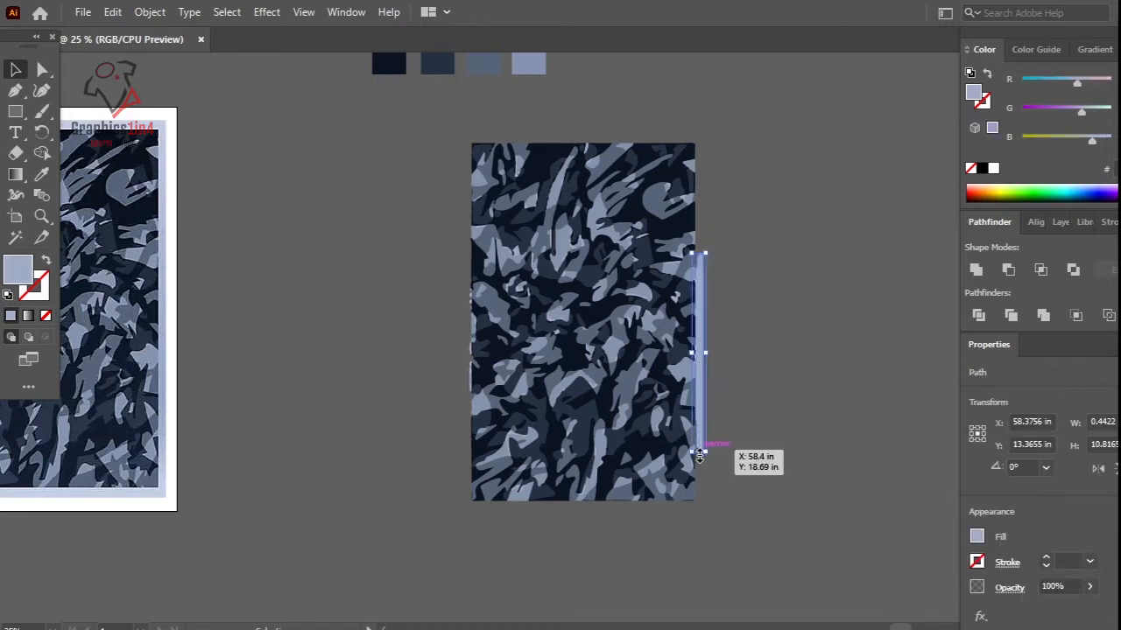
key(Delete)
Step: Move the four colour swatches beside the artboard's right edge and rotate them about 90° counterclockwise into a vertical column
drag(387, 449, 479, 481)
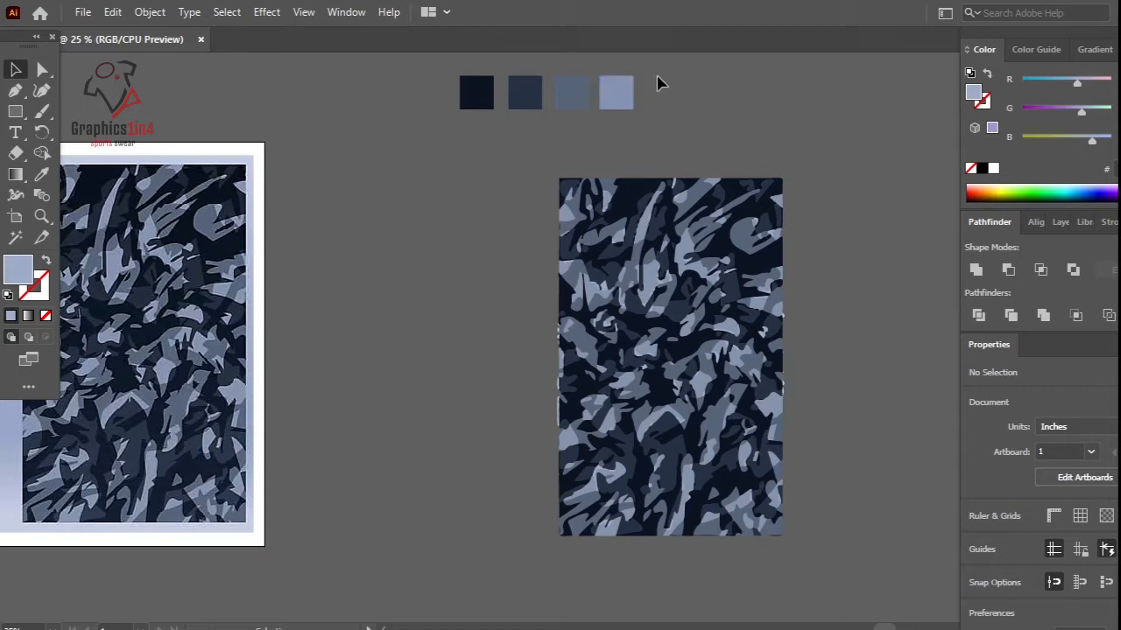
drag(665, 67, 448, 119)
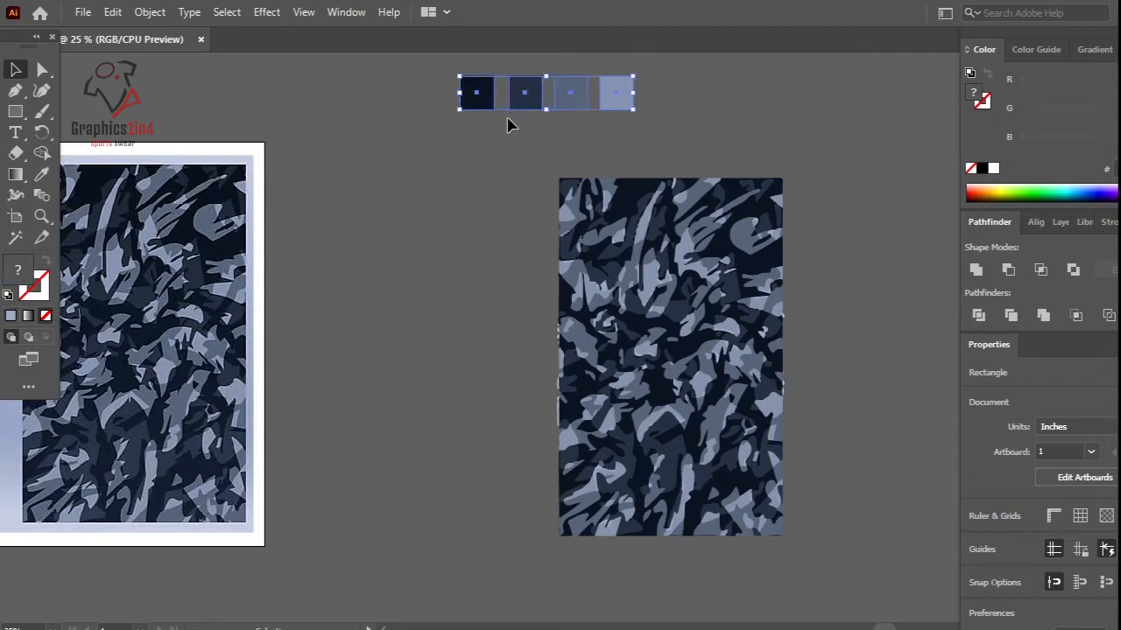
drag(536, 106, 345, 248)
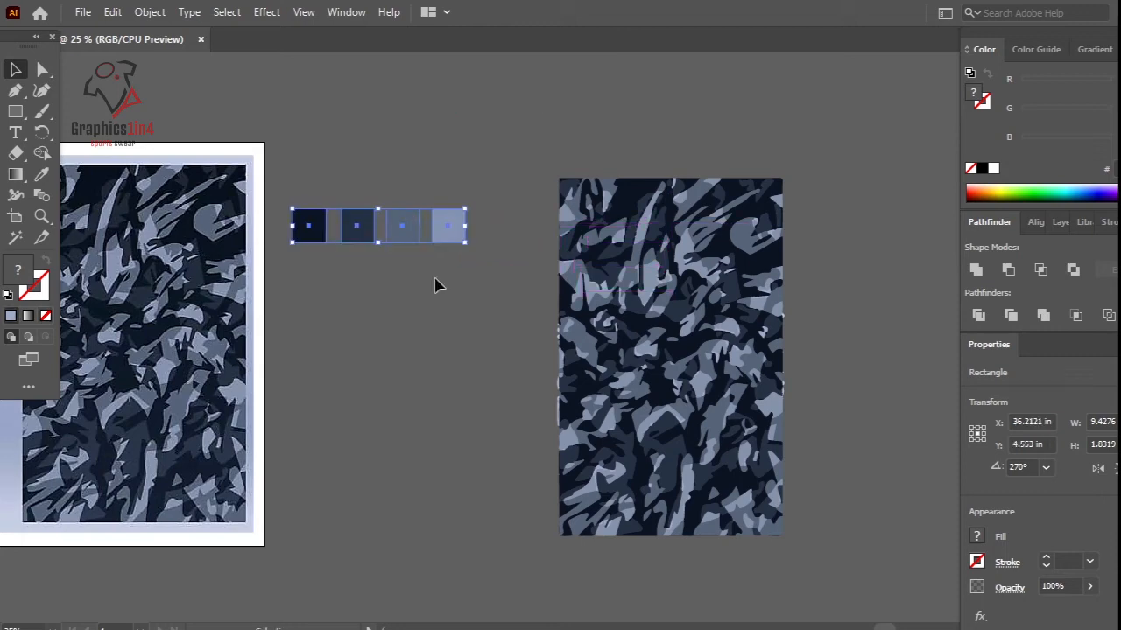
click(469, 264)
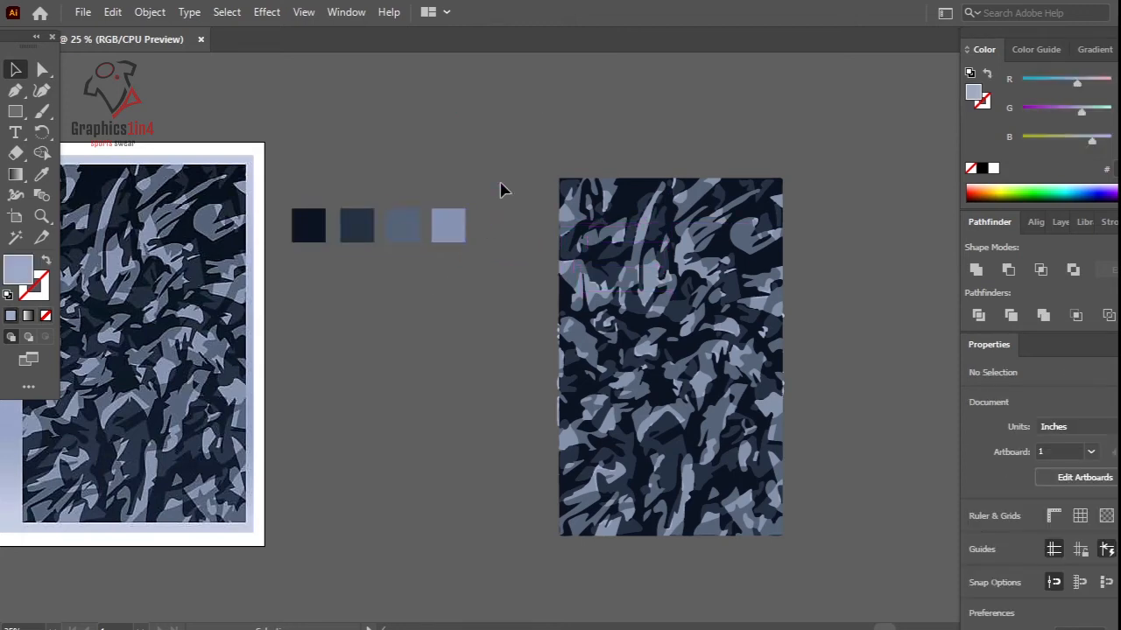
drag(503, 185, 300, 254)
drag(385, 254, 306, 300)
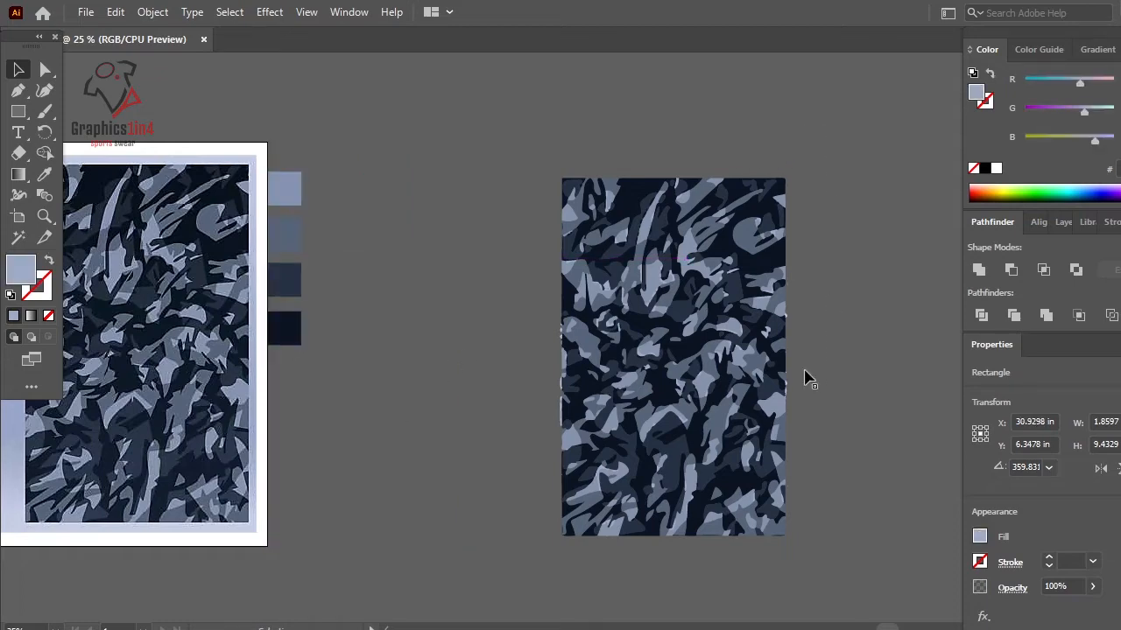
Step: Move the whole traced camouflage panel beside the column of colour swatches
click(534, 570)
drag(654, 342, 442, 300)
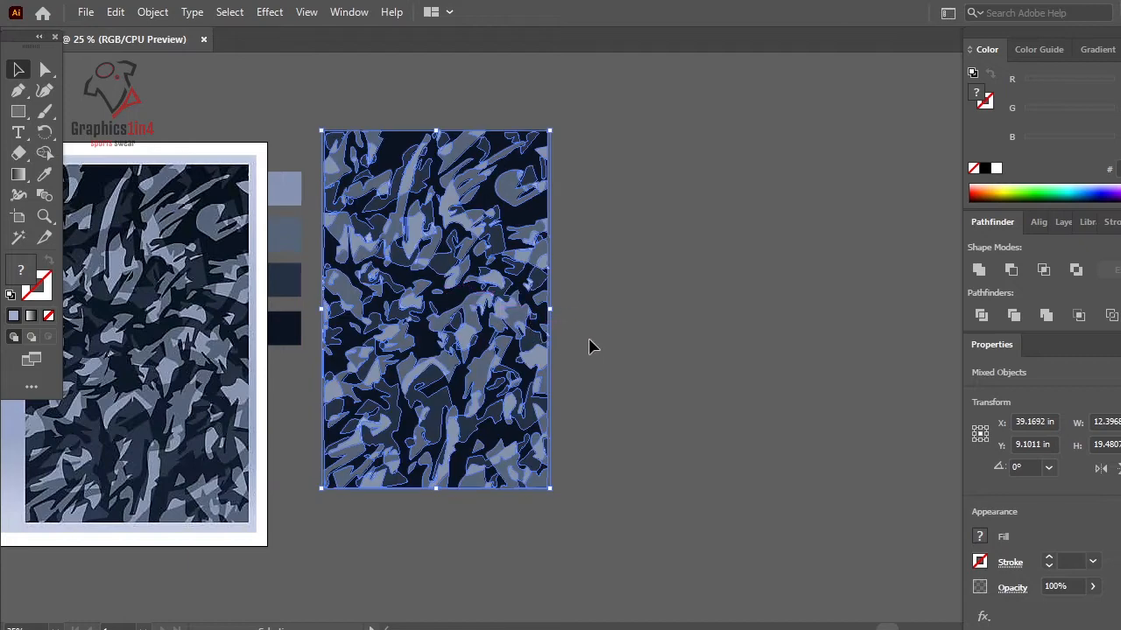
click(588, 350)
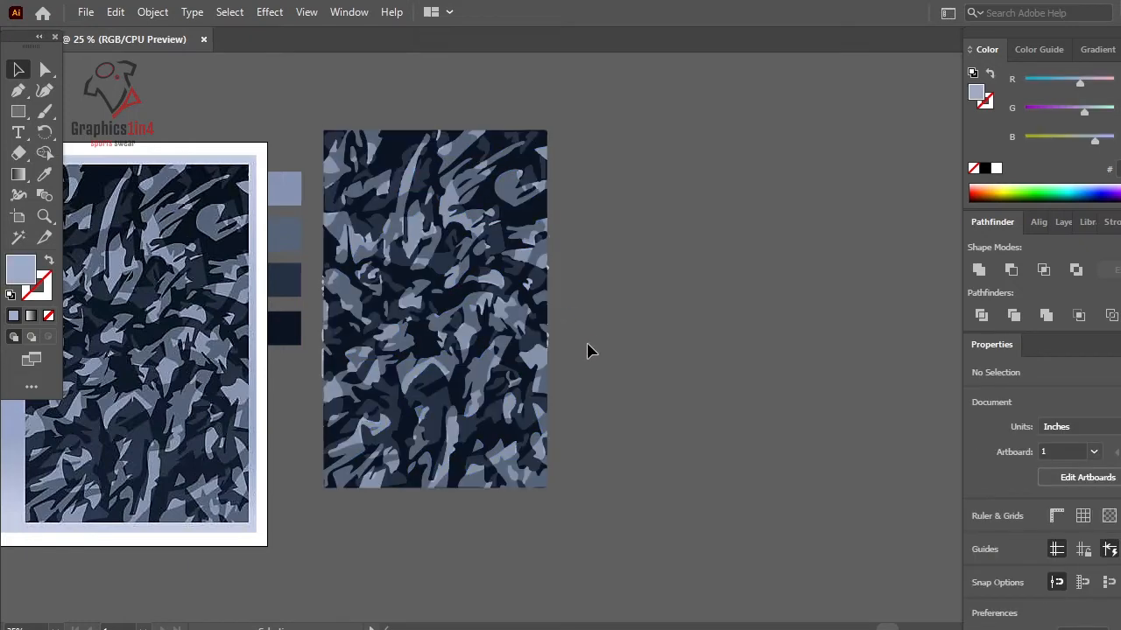
Step: Examine the traced pattern's shapes and colours up close against the four swatches and the original image
scroll(588, 350, up, 2)
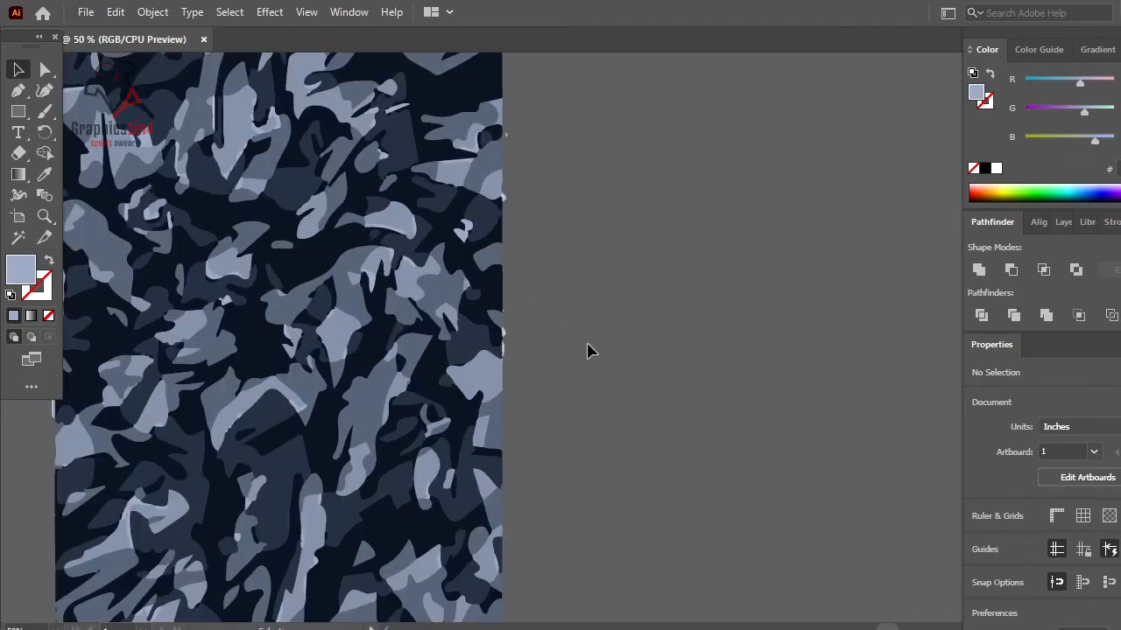
drag(342, 374, 697, 461)
drag(661, 298, 626, 380)
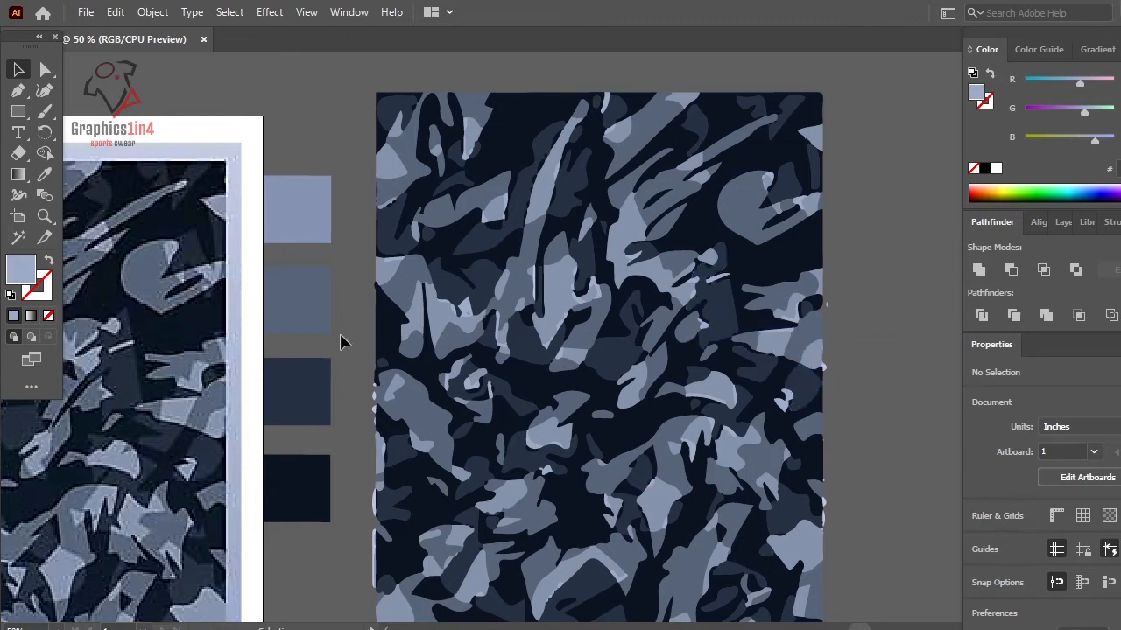
drag(350, 304, 293, 513)
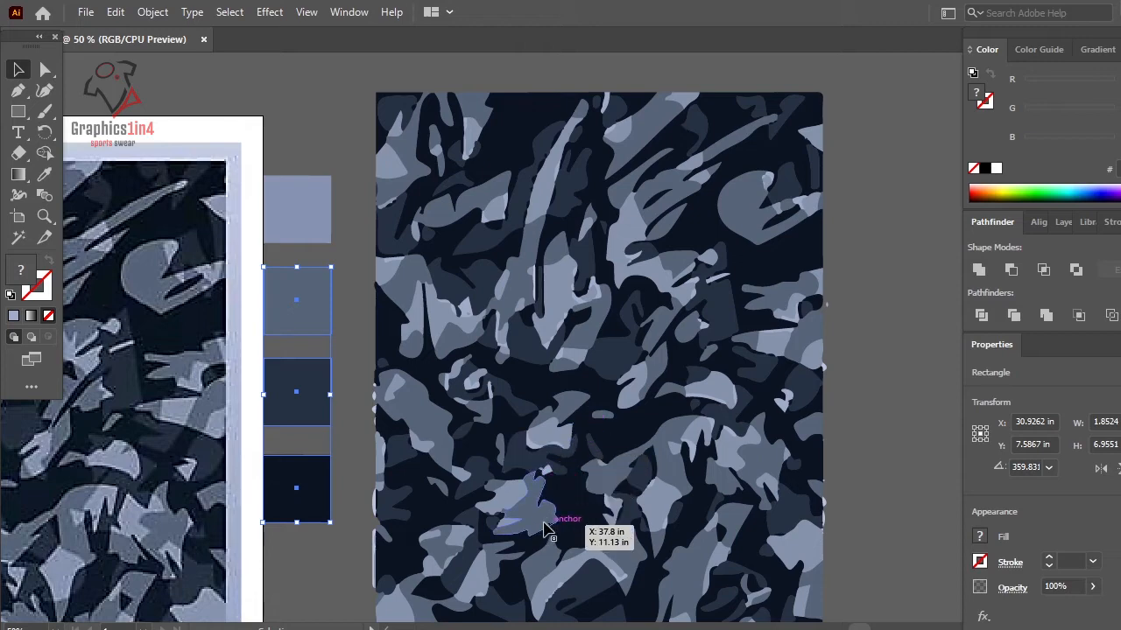
click(357, 305)
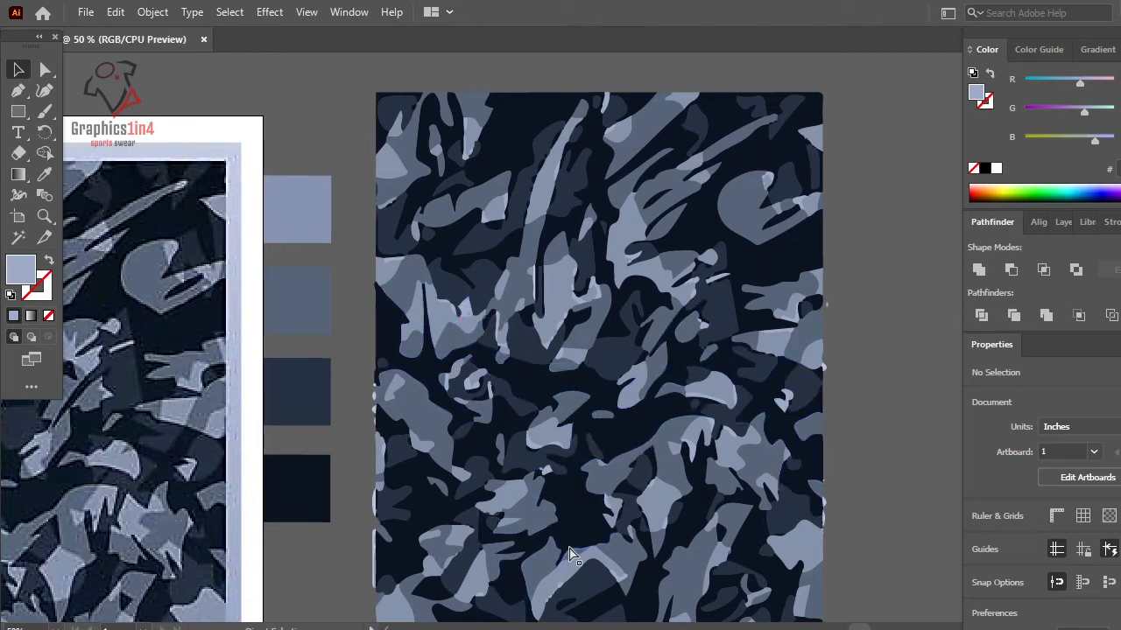
key(ctrl+z)
drag(568, 544, 604, 443)
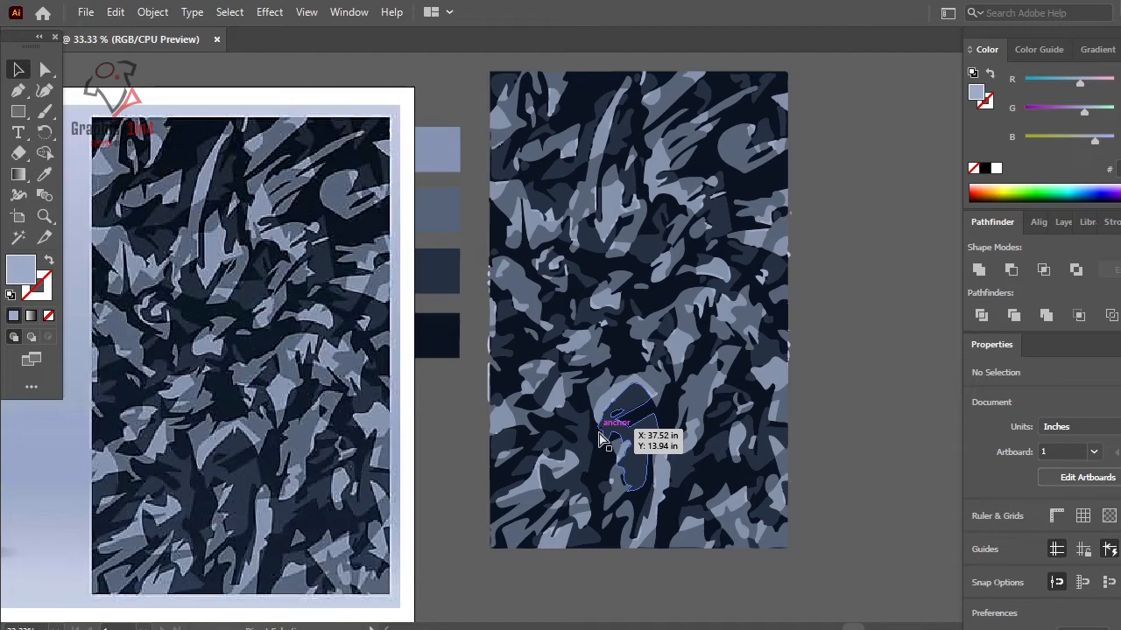
scroll(602, 441, up, 1)
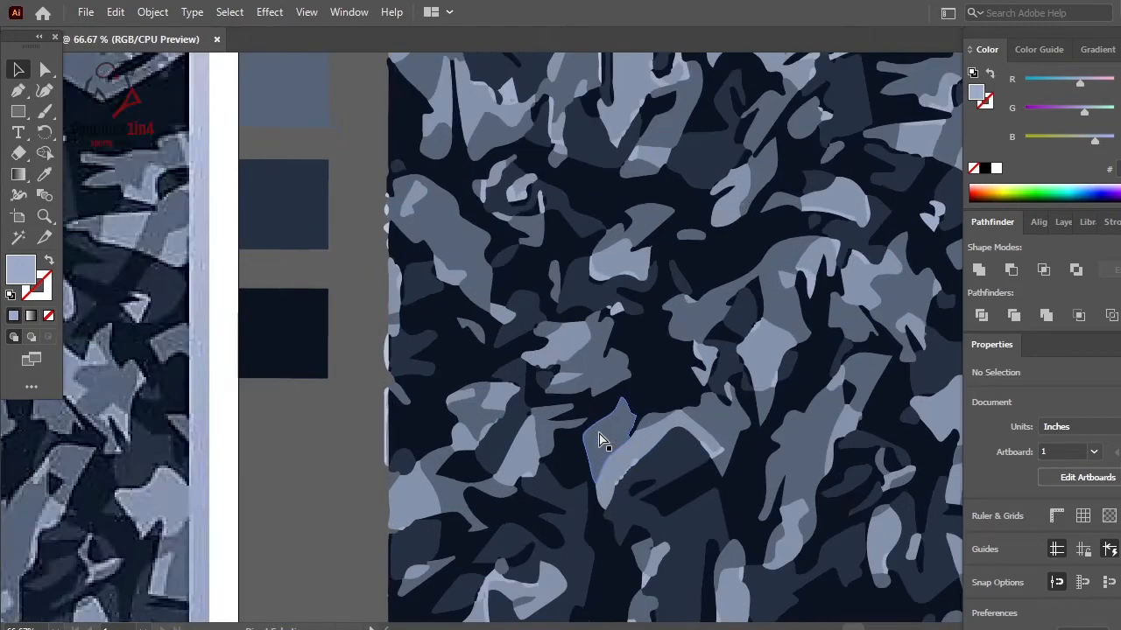
drag(651, 192, 590, 320)
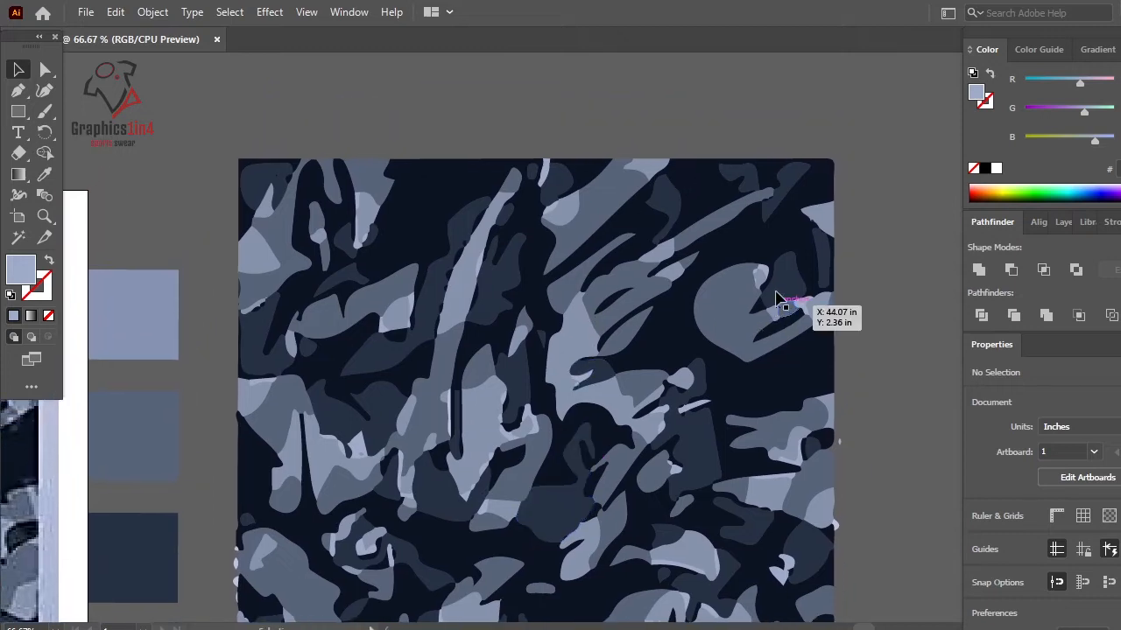
Step: Delete the lightest blue shapes along the upper edge and down the right edge of the traced pattern
click(827, 220)
key(Delete)
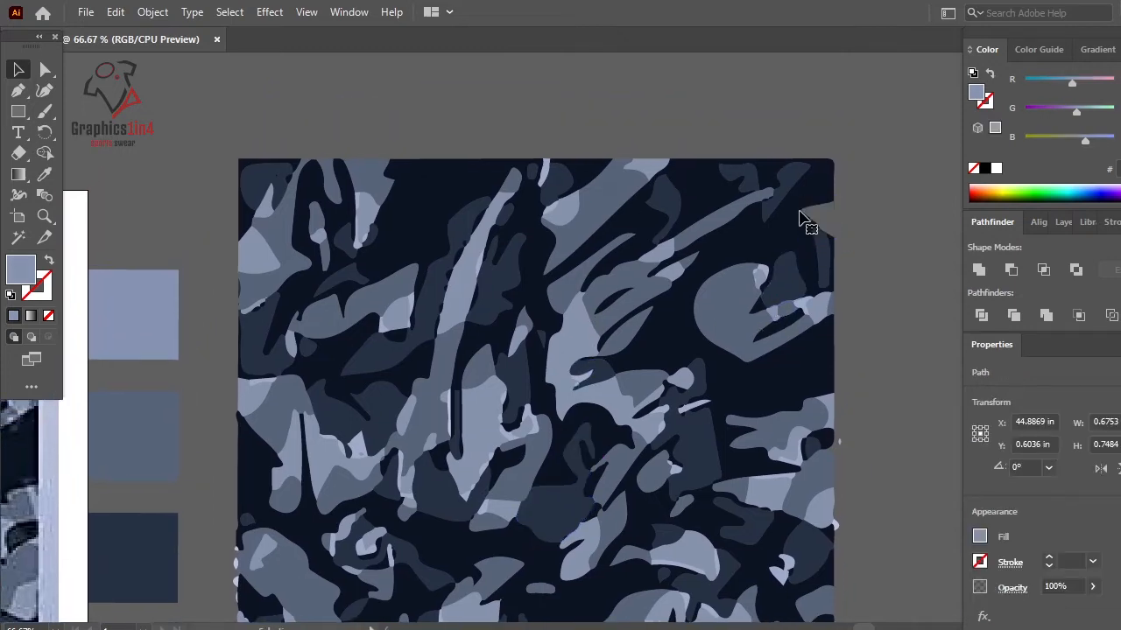
drag(652, 177, 758, 274)
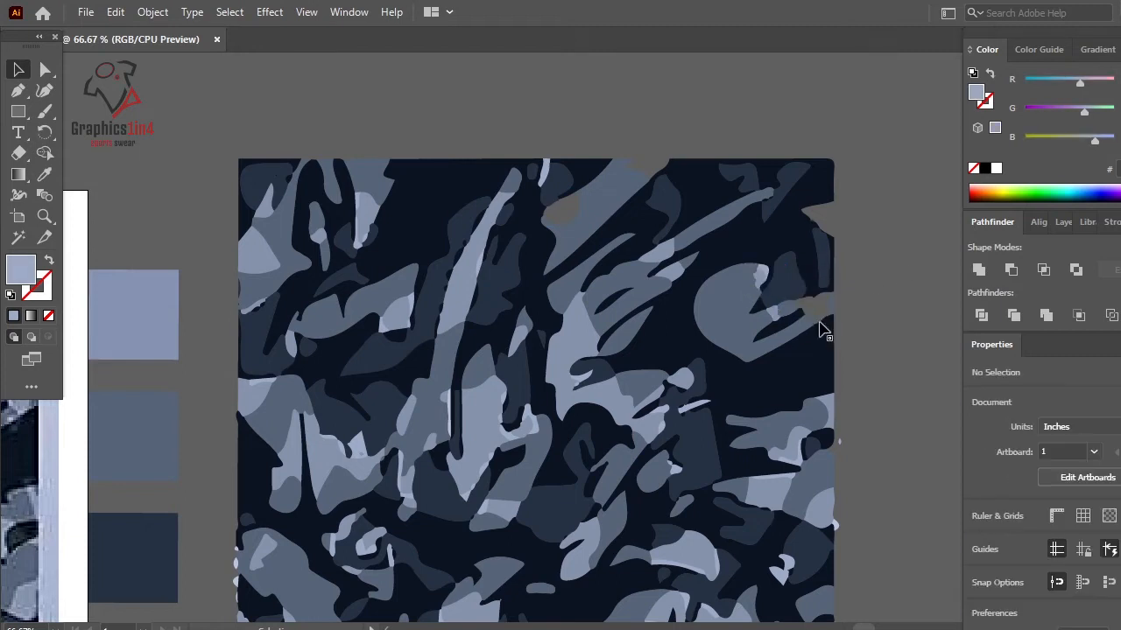
drag(820, 324, 785, 480)
click(873, 446)
Step: Delete the large lightest blue shapes in the pattern's upper centre, including the long diagonal streak
click(494, 417)
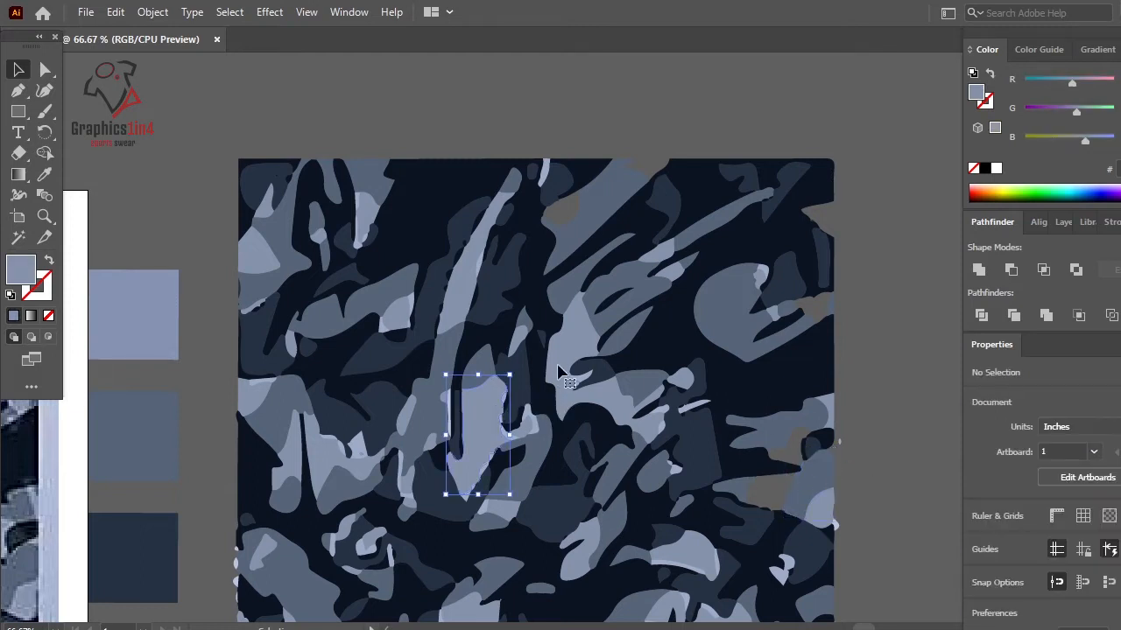
click(560, 375)
drag(560, 375, 545, 430)
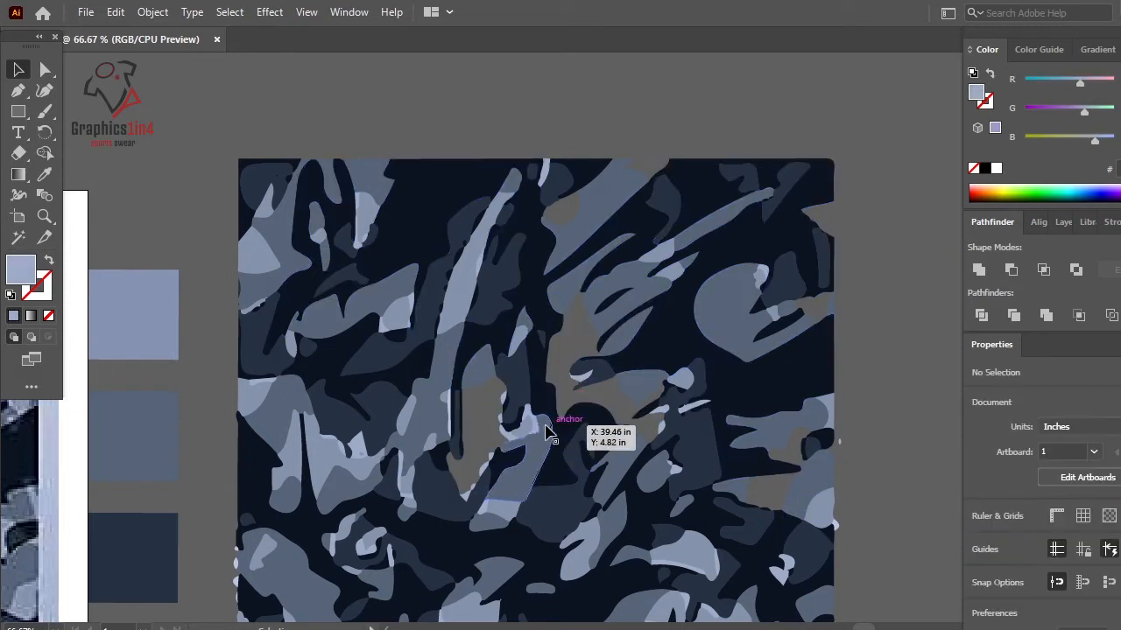
click(459, 310)
Step: Delete the smaller lightest blue pieces in the pattern's upper-right area, around the diagonal stripes and the round notched shape
key(ctrl+equal)
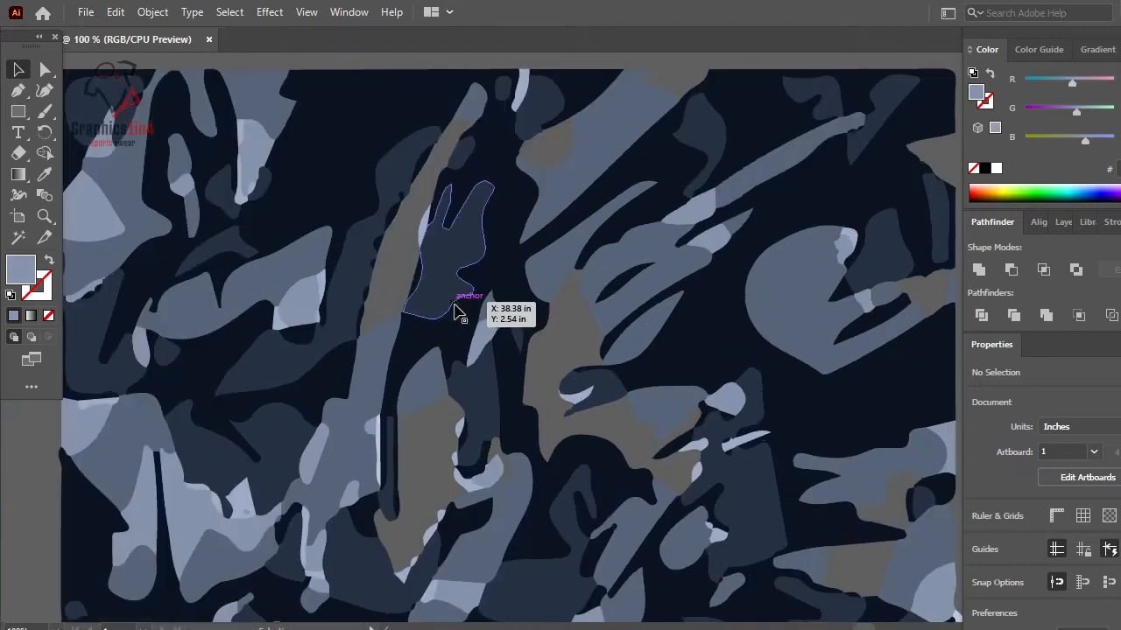
scroll(550, 342, right, 3)
scroll(550, 342, up, 1)
drag(570, 242, 588, 273)
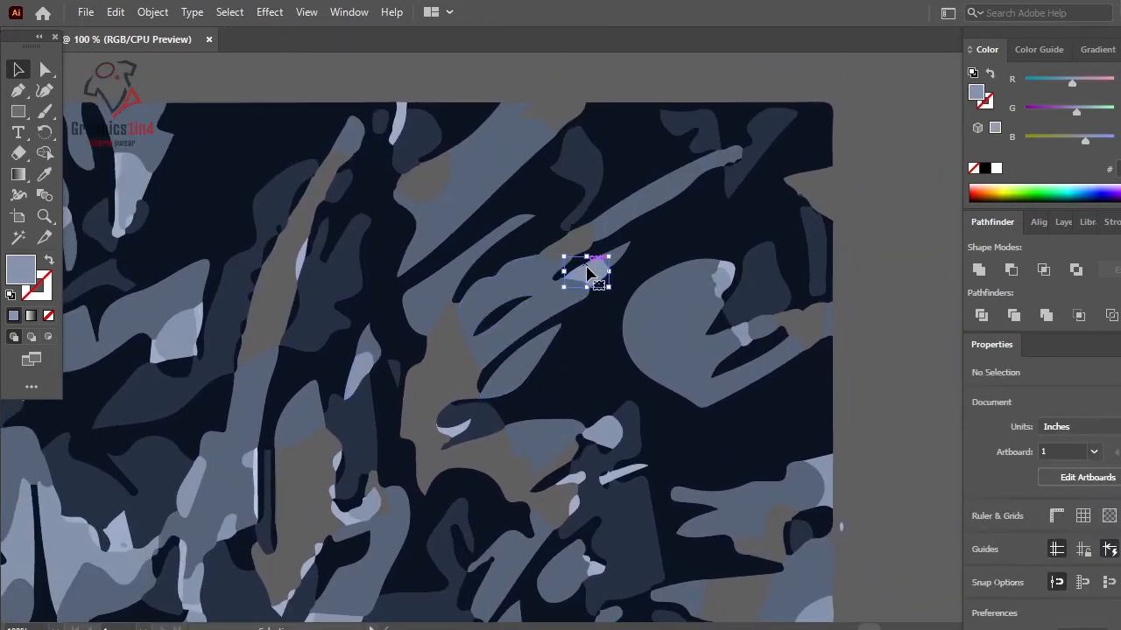
drag(727, 276, 726, 320)
click(833, 478)
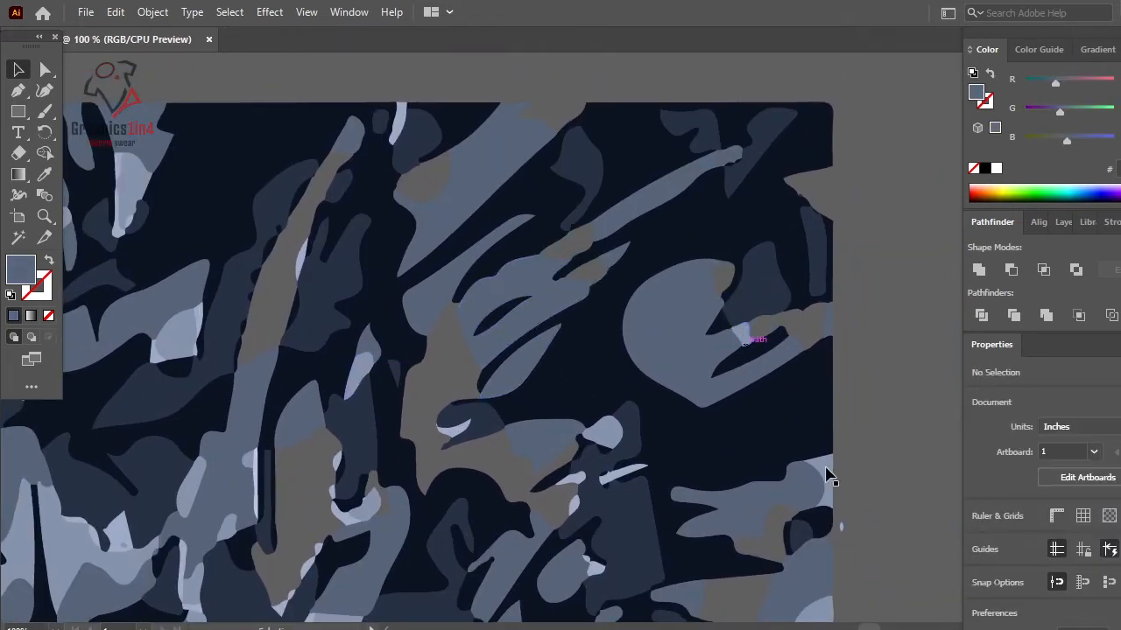
click(612, 478)
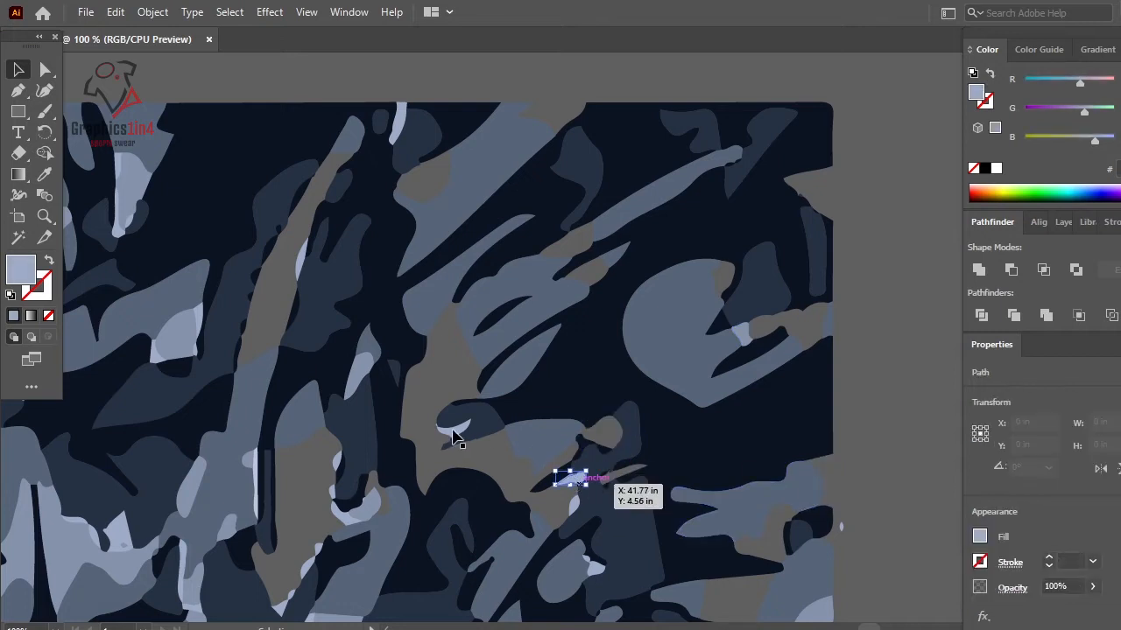
key(ctrl+shift+a)
Step: Delete the lightest blue shapes across the pattern's upper middle and the leftover slivers towards its right edge
drag(359, 377, 395, 133)
drag(266, 210, 184, 352)
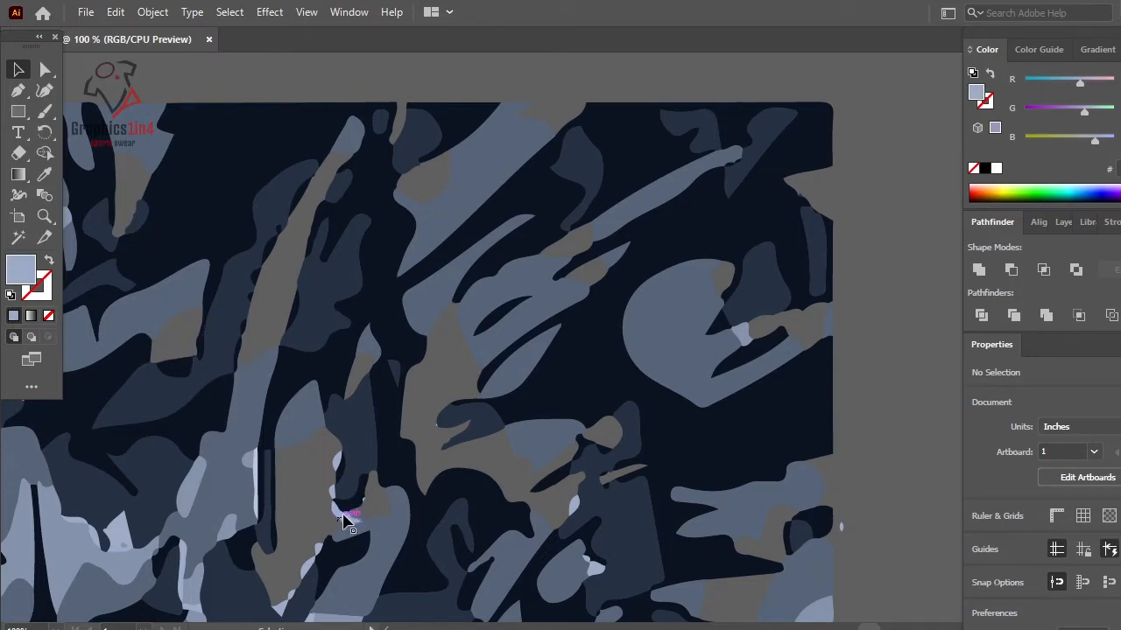
drag(340, 464, 80, 523)
click(219, 522)
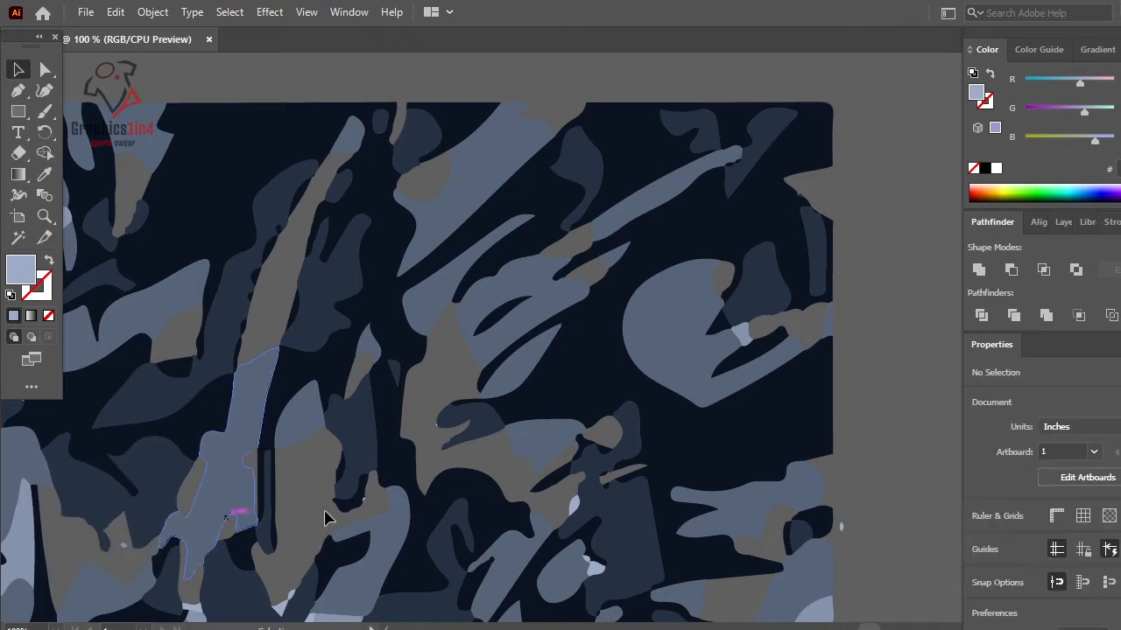
drag(743, 330, 840, 526)
drag(602, 573, 352, 549)
Step: Delete the lightest blue shapes in the pattern's upper-left part and the small pieces just below it
scroll(670, 395, left, 8)
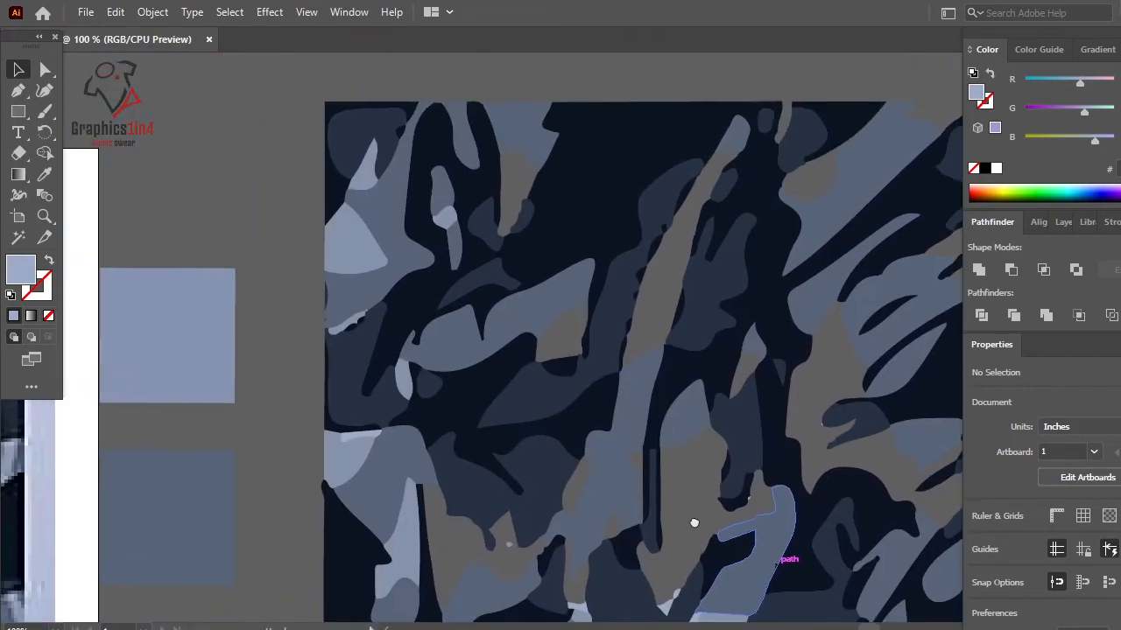
scroll(693, 523, down, 2)
drag(570, 345, 379, 408)
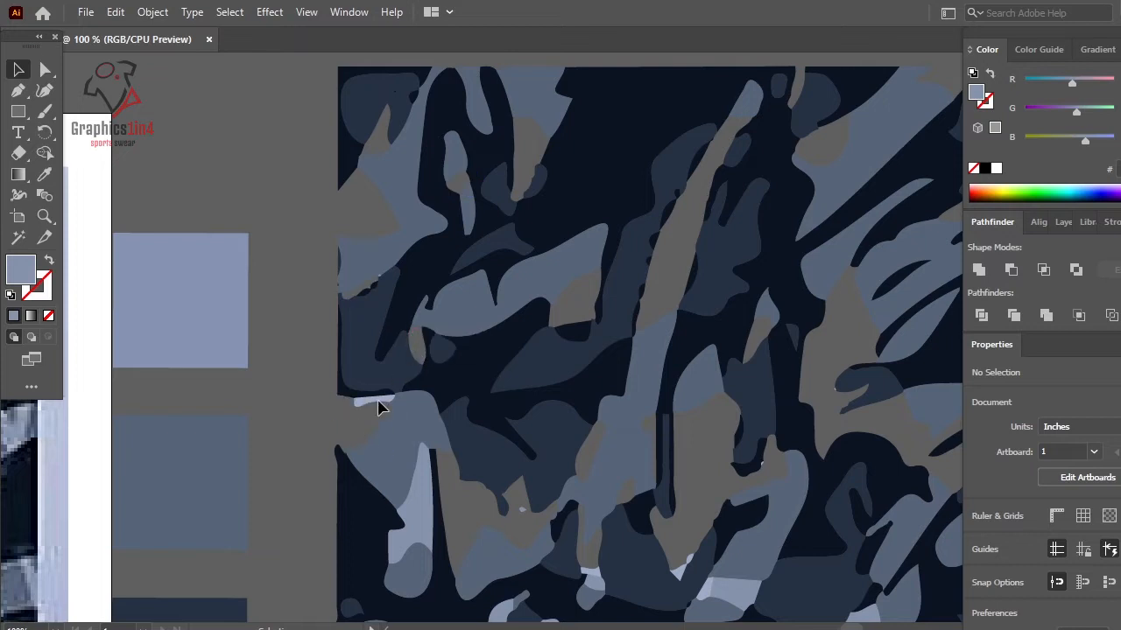
drag(420, 518, 693, 565)
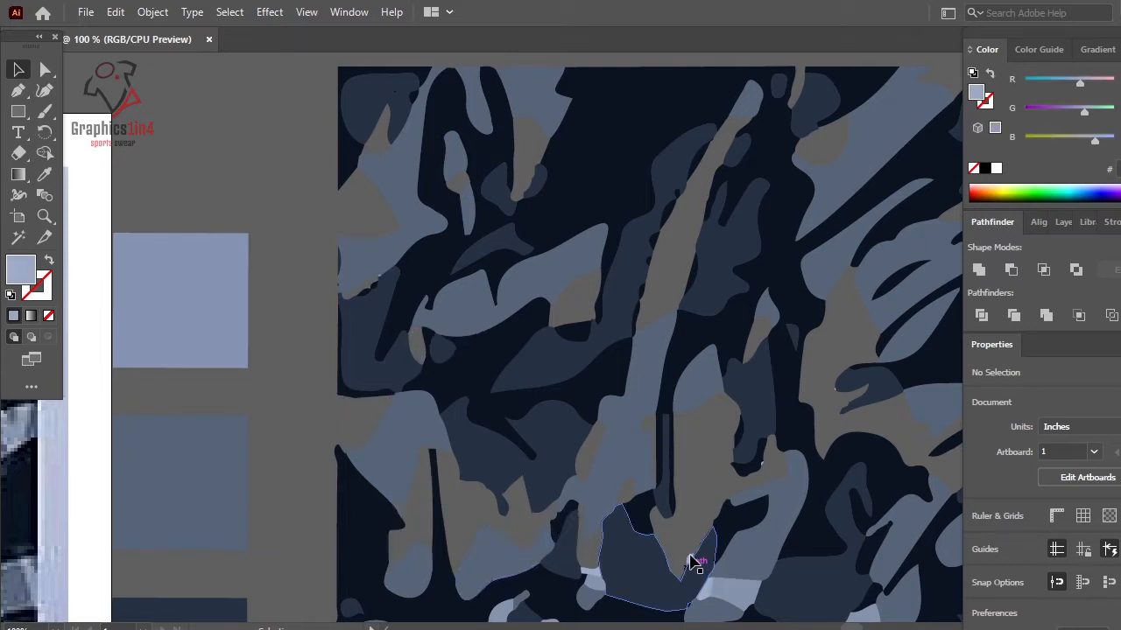
key(Delete)
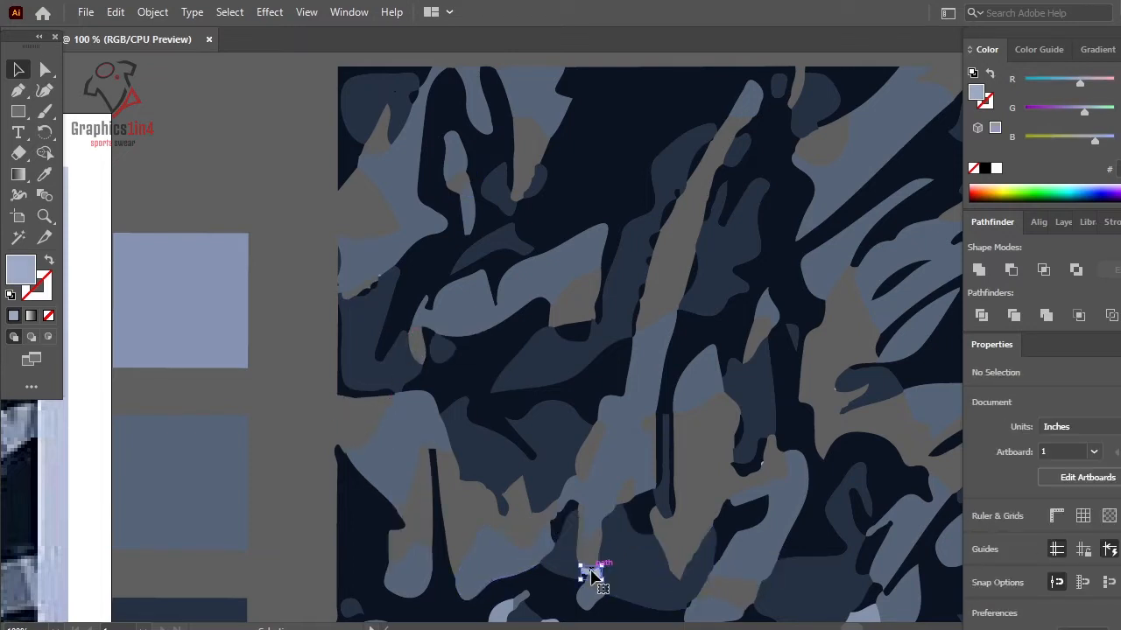
Step: Delete the lightest blue pieces of the swirl in the left middle of the pattern
scroll(610, 549, down, 3)
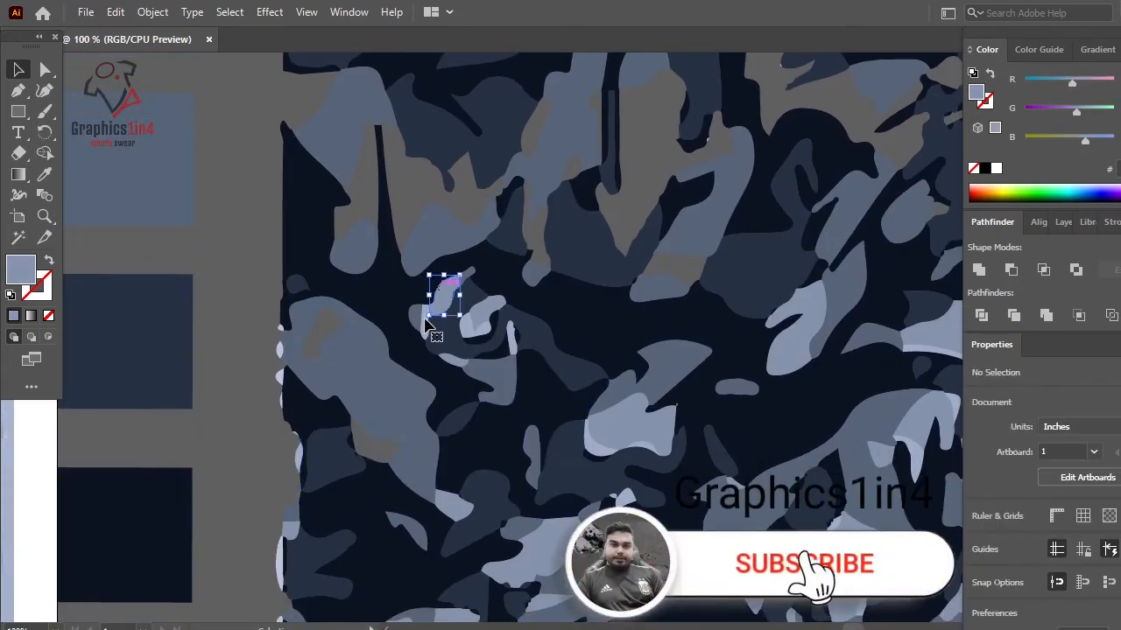
click(483, 326)
key(Delete)
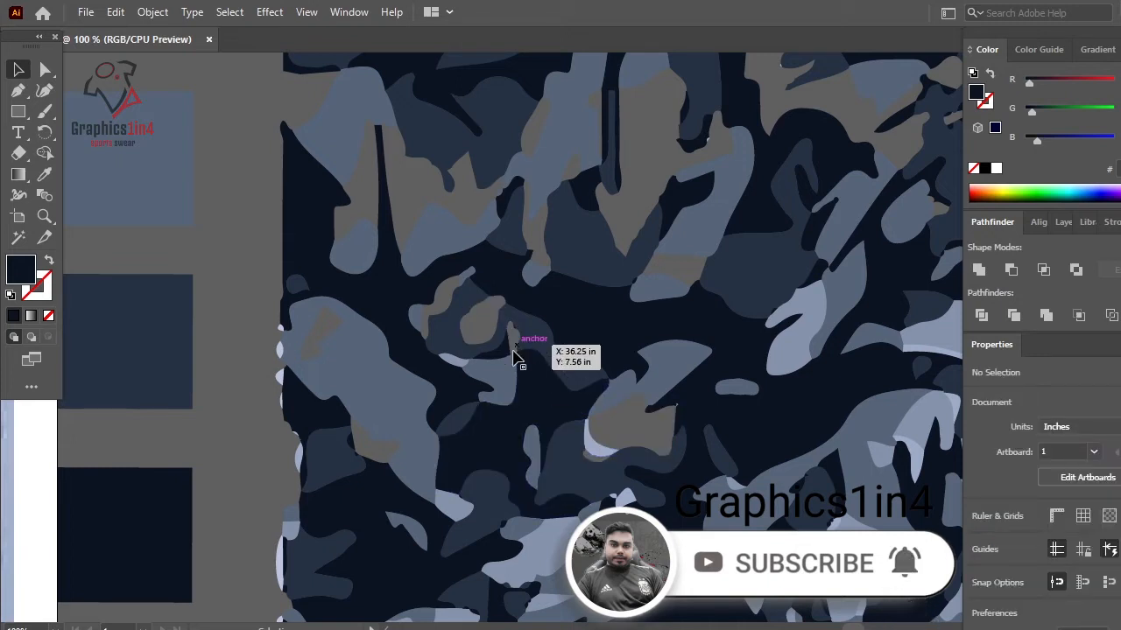
click(455, 363)
key(Delete)
Step: Delete the lightest blue shape and its thin lower strip to the right of the pattern's centre, keeping the dark shape above
click(919, 315)
key(Delete)
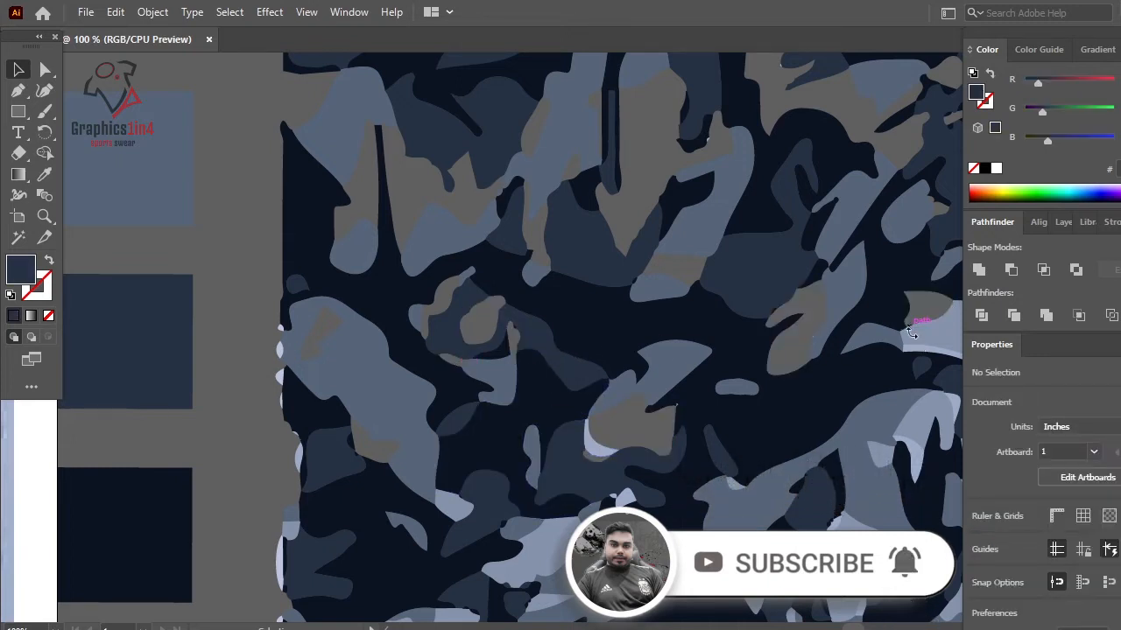
click(918, 313)
key(Delete)
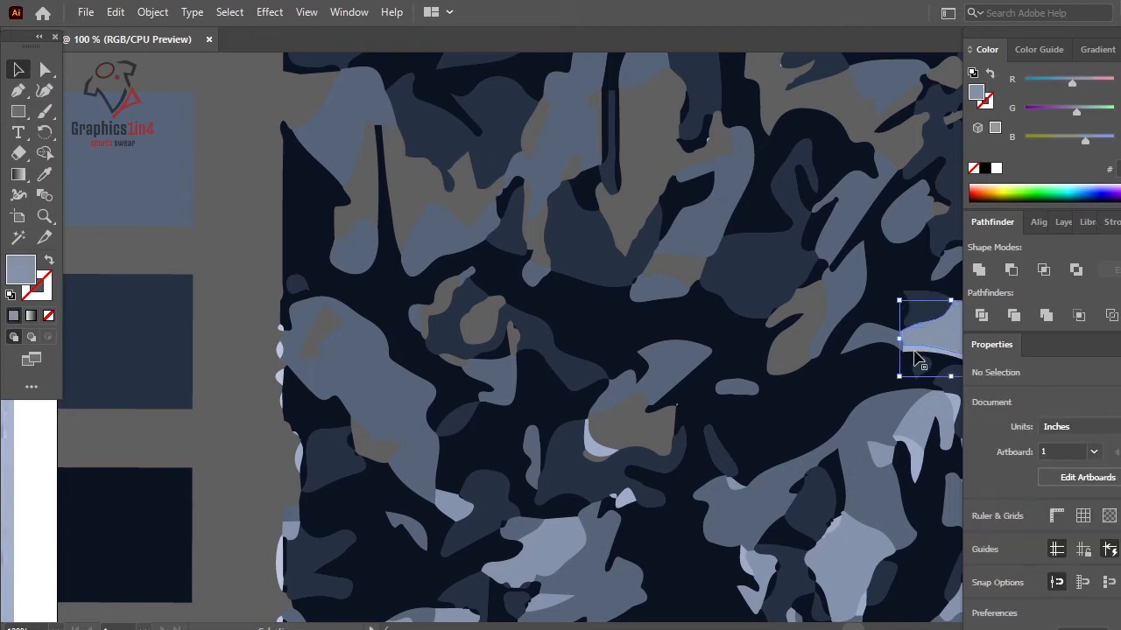
click(919, 355)
key(Delete)
Step: Delete the lightest blue shapes in the pattern's centre, on the branching shape to their right and towards the lower left
click(600, 449)
key(Delete)
click(837, 561)
key(Delete)
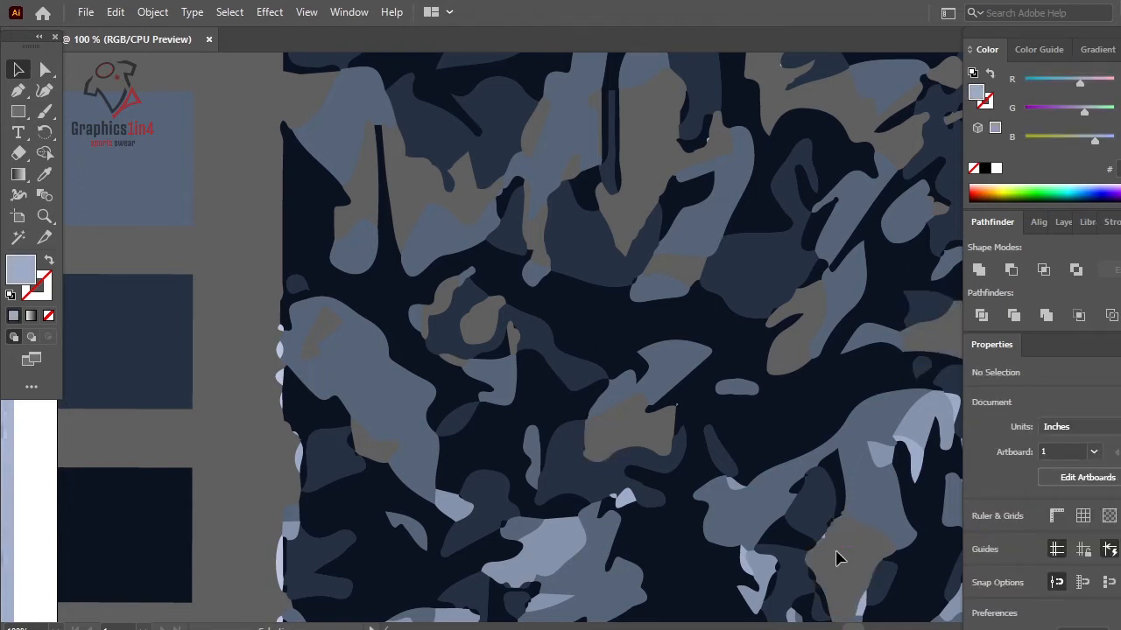
click(923, 429)
key(Delete)
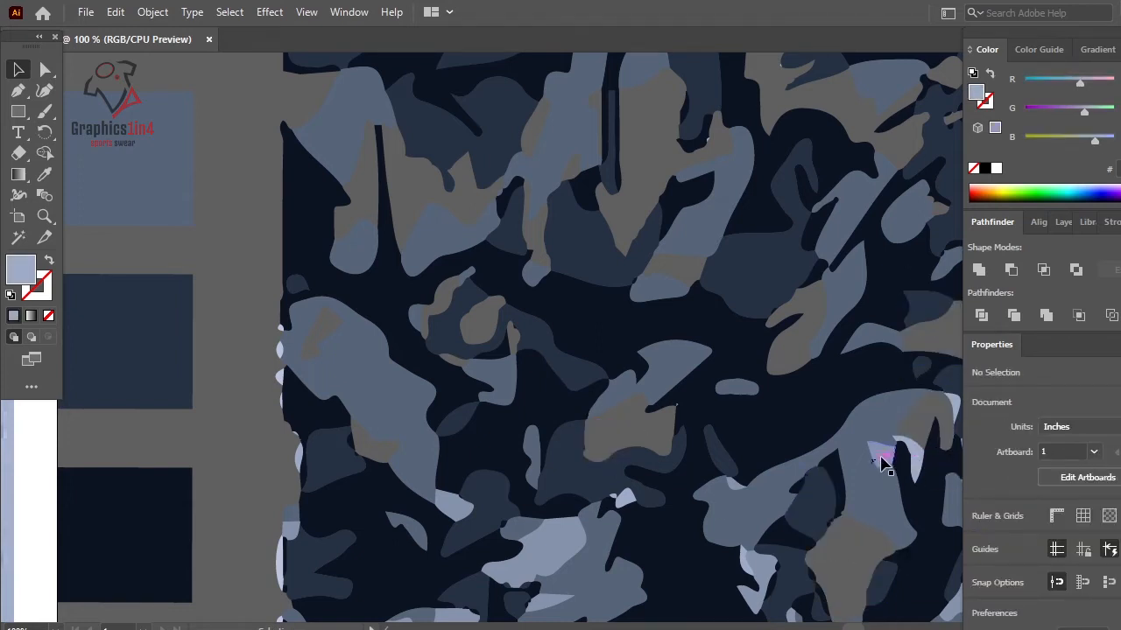
drag(911, 455, 385, 516)
key(Delete)
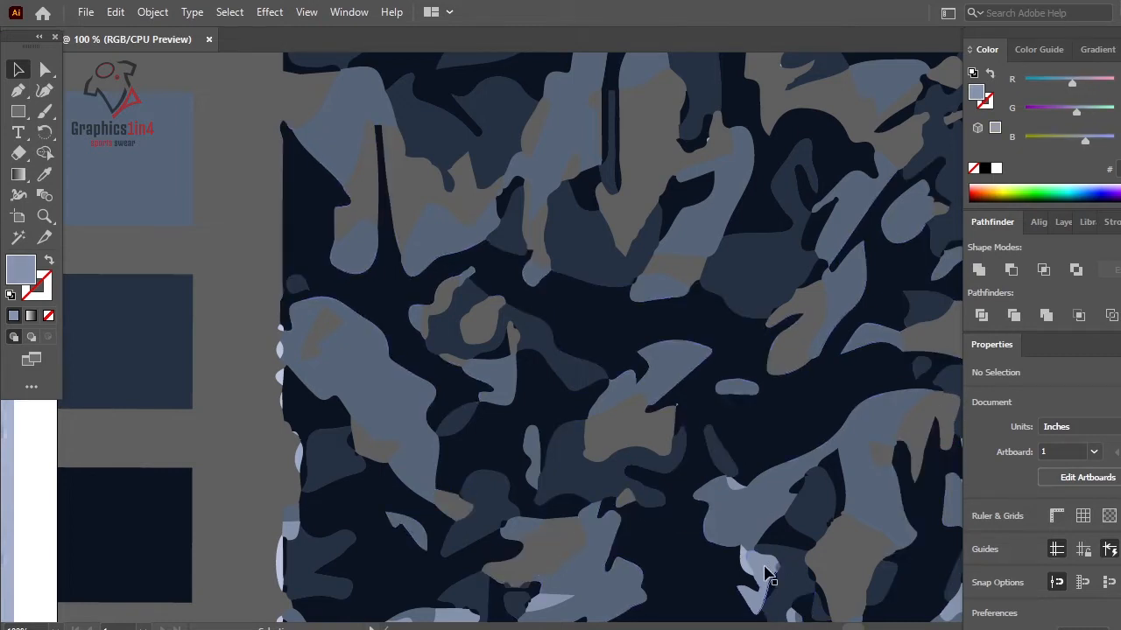
Step: Delete the pale slivers sticking out along the left edge of the traced pattern
click(274, 347)
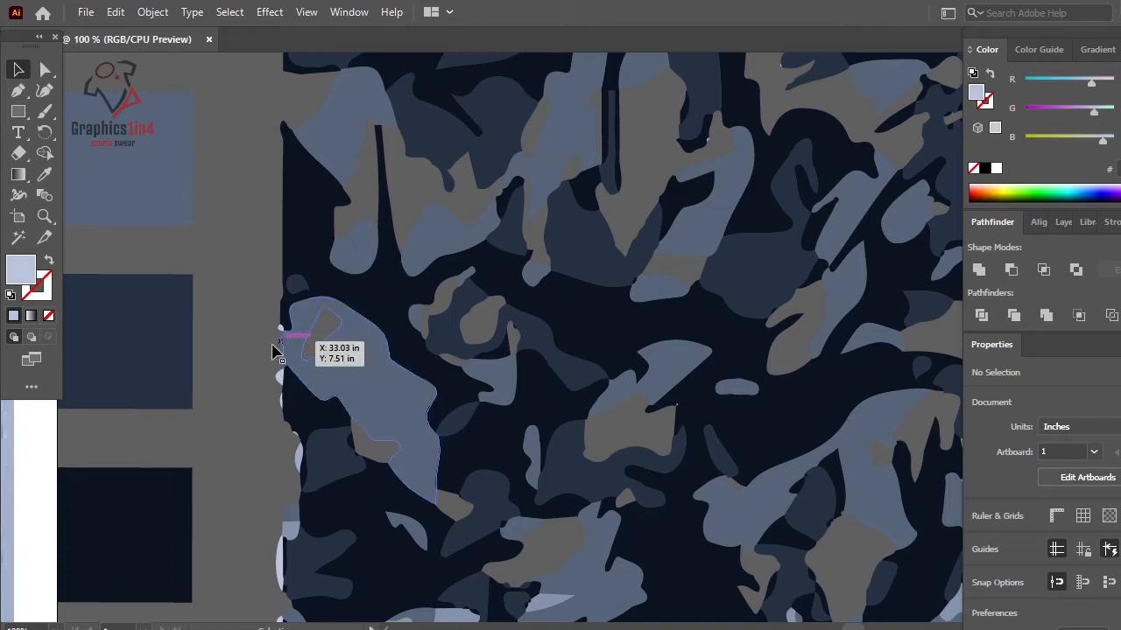
click(281, 330)
key(Delete)
click(280, 380)
key(Delete)
click(298, 451)
key(Delete)
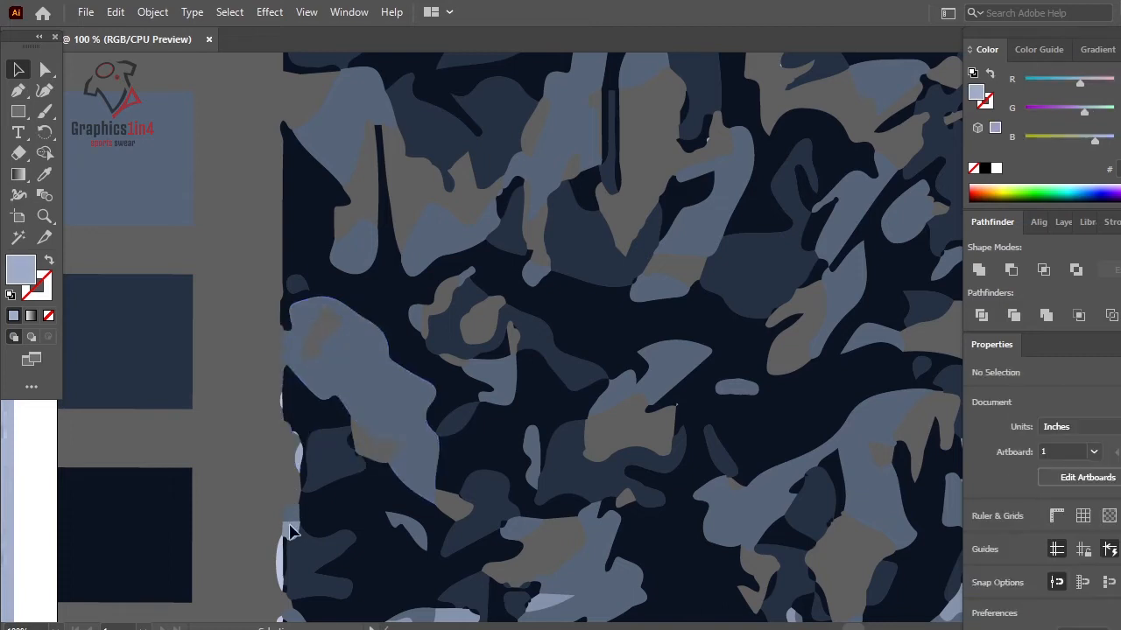
Step: Delete the lightest blue shapes in the pattern's lower-left section, up to and including the arched band
click(541, 603)
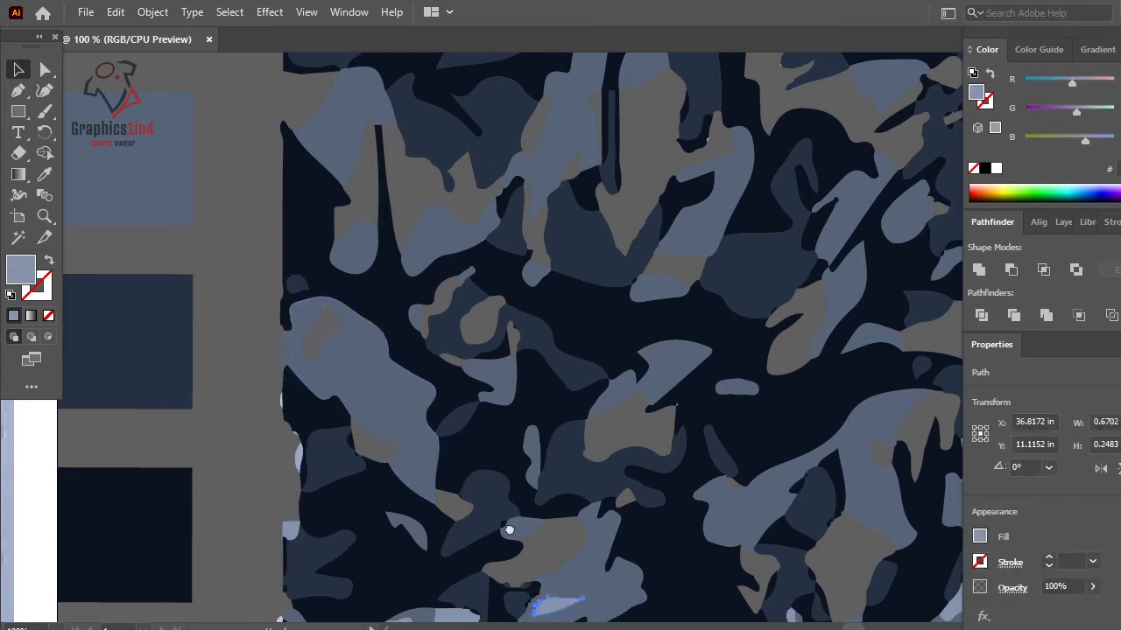
drag(508, 530, 518, 245)
click(523, 419)
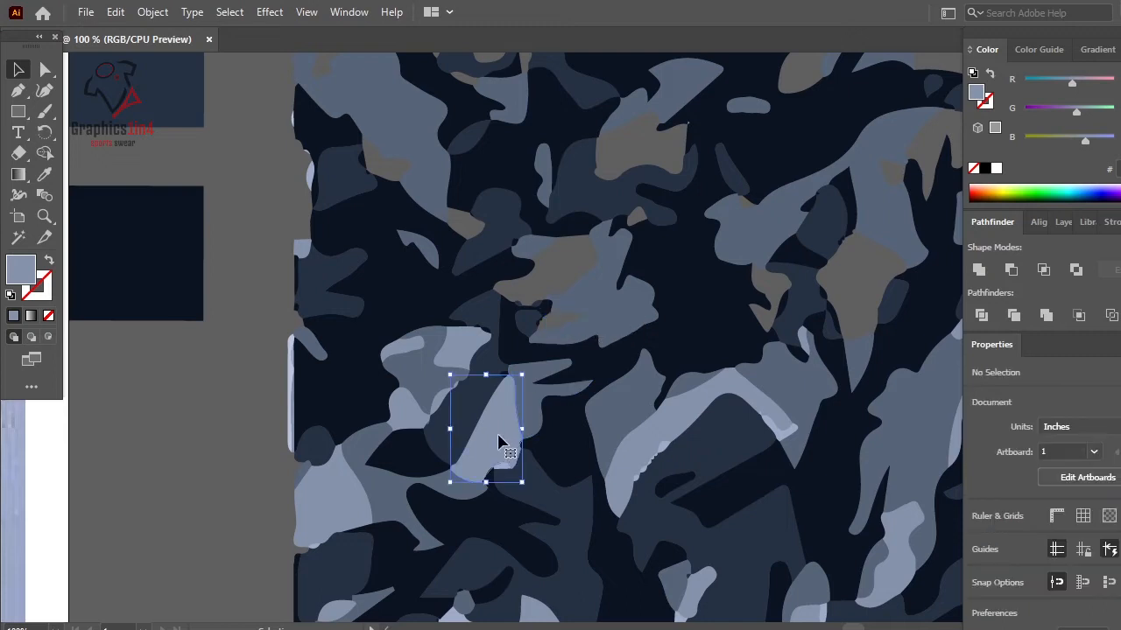
key(Delete)
click(461, 347)
key(Delete)
click(408, 350)
key(Delete)
click(406, 409)
key(Delete)
click(648, 429)
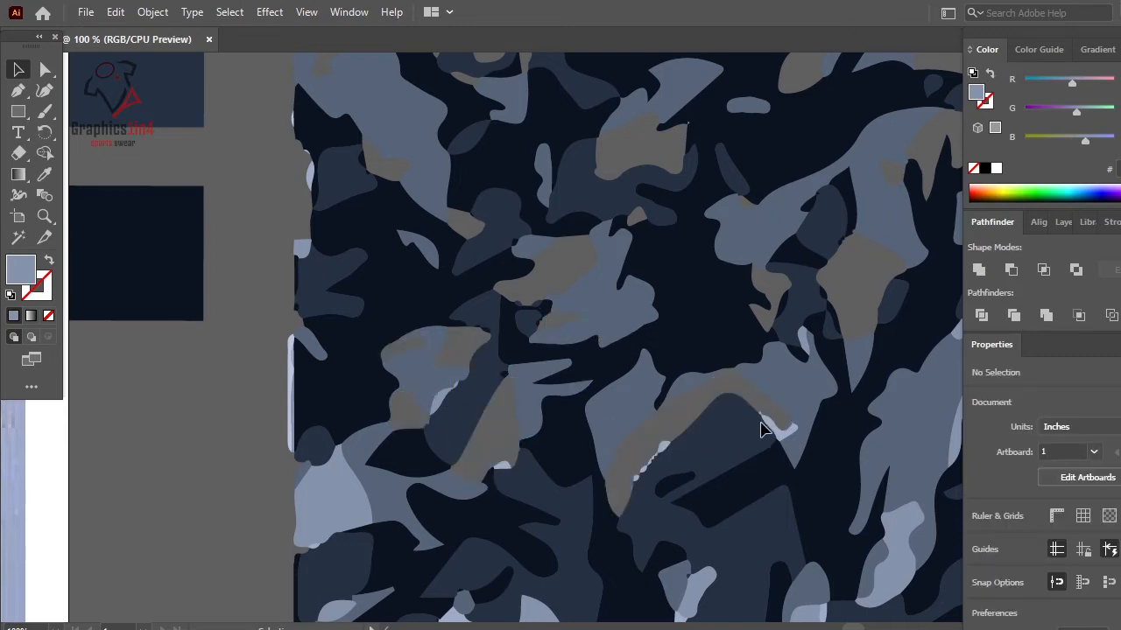
Step: Delete the light sliver at the arched band's right end and the lightest blue shapes along the pattern's left edge
click(774, 430)
key(Delete)
click(347, 489)
key(Delete)
click(290, 402)
key(Delete)
click(302, 249)
key(Delete)
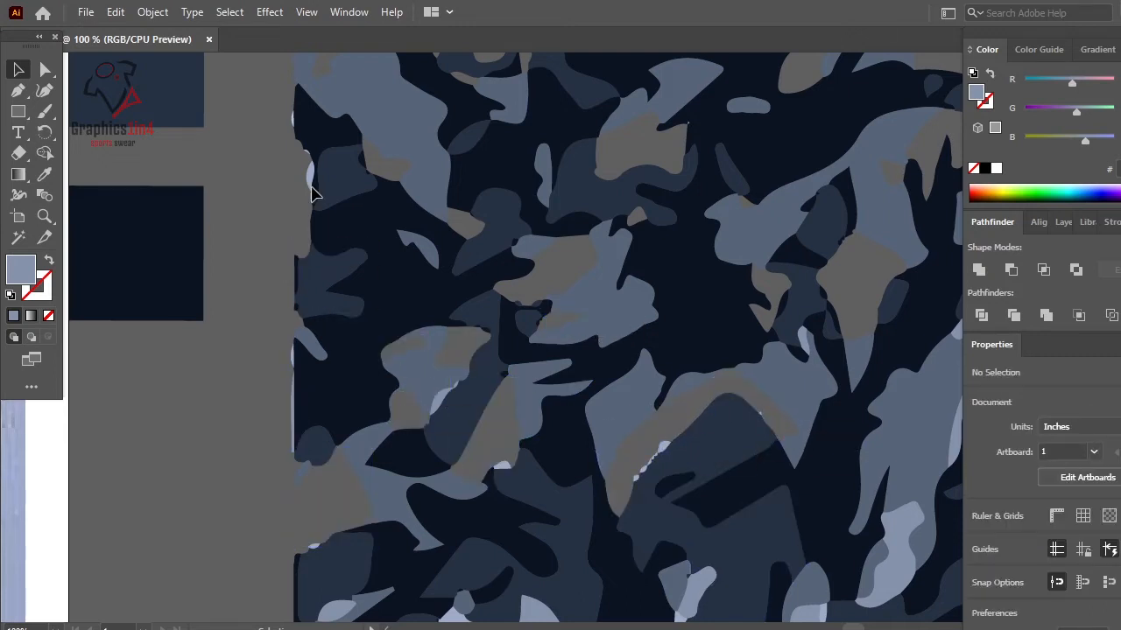
mouse_move(314, 193)
mouse_down()
mouse_move(313, 166)
mouse_move(310, 199)
mouse_up()
key(Delete)
click(293, 411)
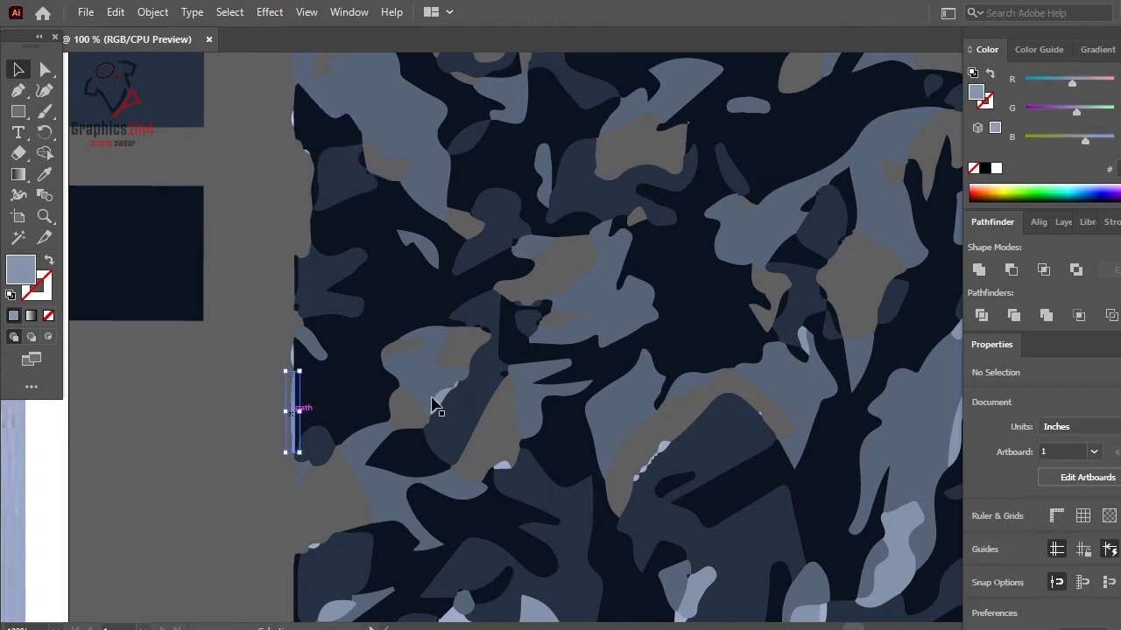
key(Delete)
Step: Delete the light slivers left of centre and under the arched band, plus the lightest blue shapes below and to the right of the arch
click(456, 384)
key(Delete)
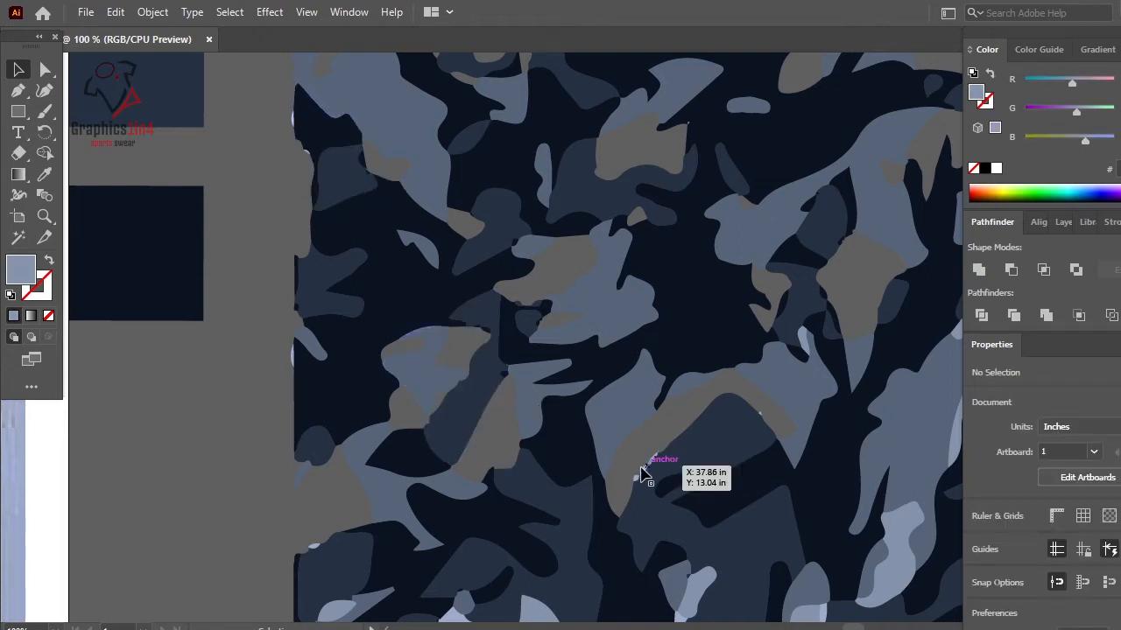
click(644, 473)
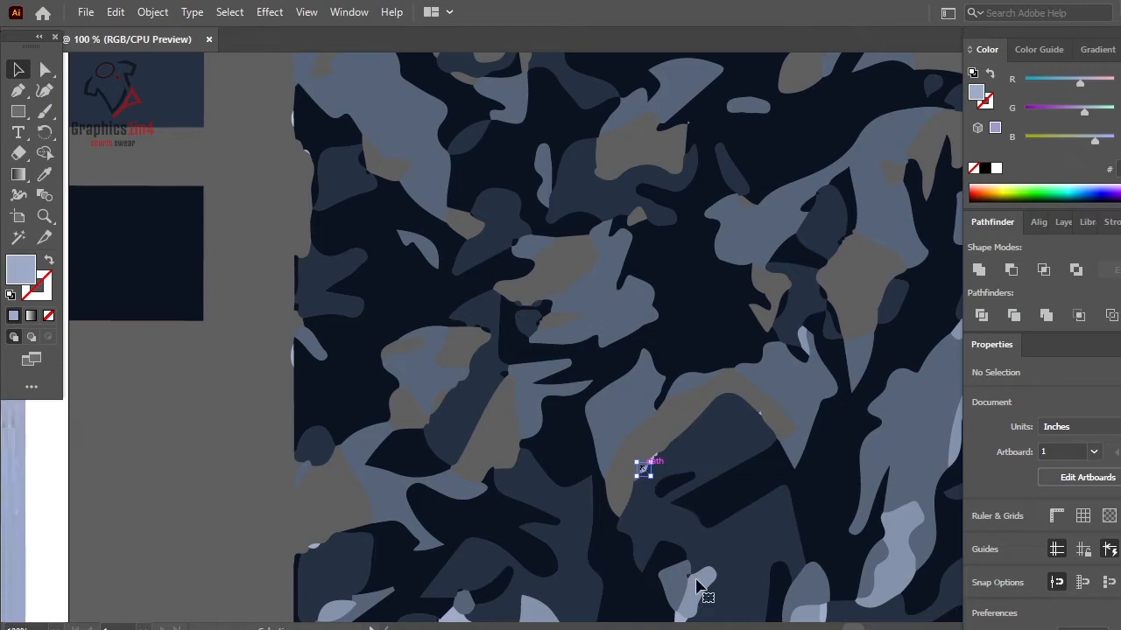
key(Delete)
click(889, 550)
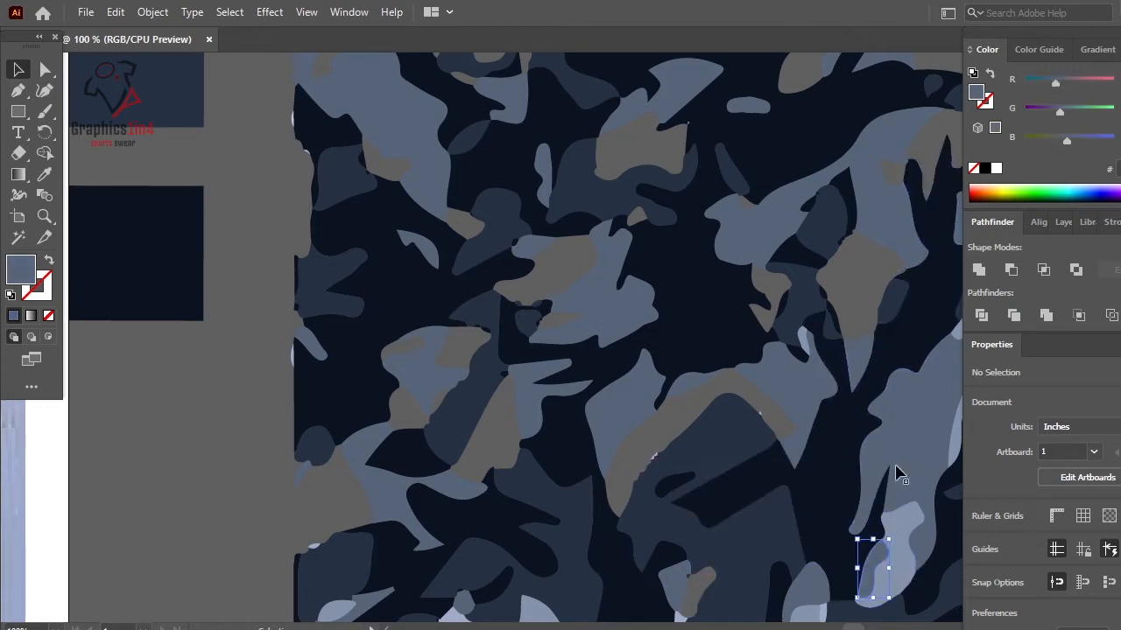
key(Delete)
Step: Delete the lightest blue tall strip with its slivers, the shape to its right and the branching shape in the pattern's lower left
scroll(516, 265, down, 4)
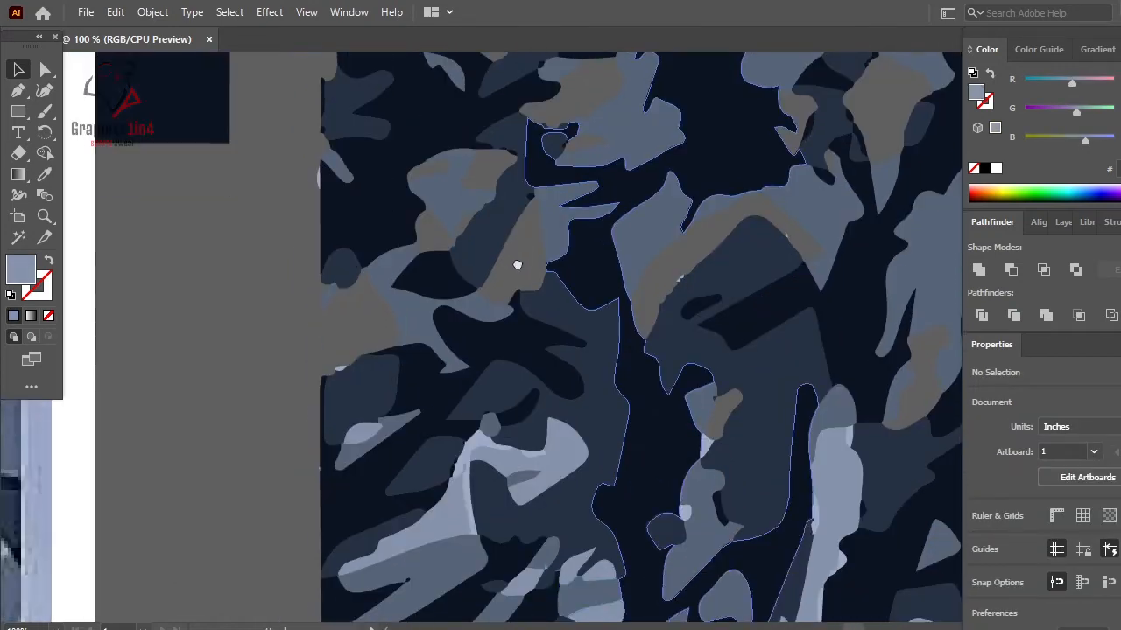
scroll(517, 264, down, 3)
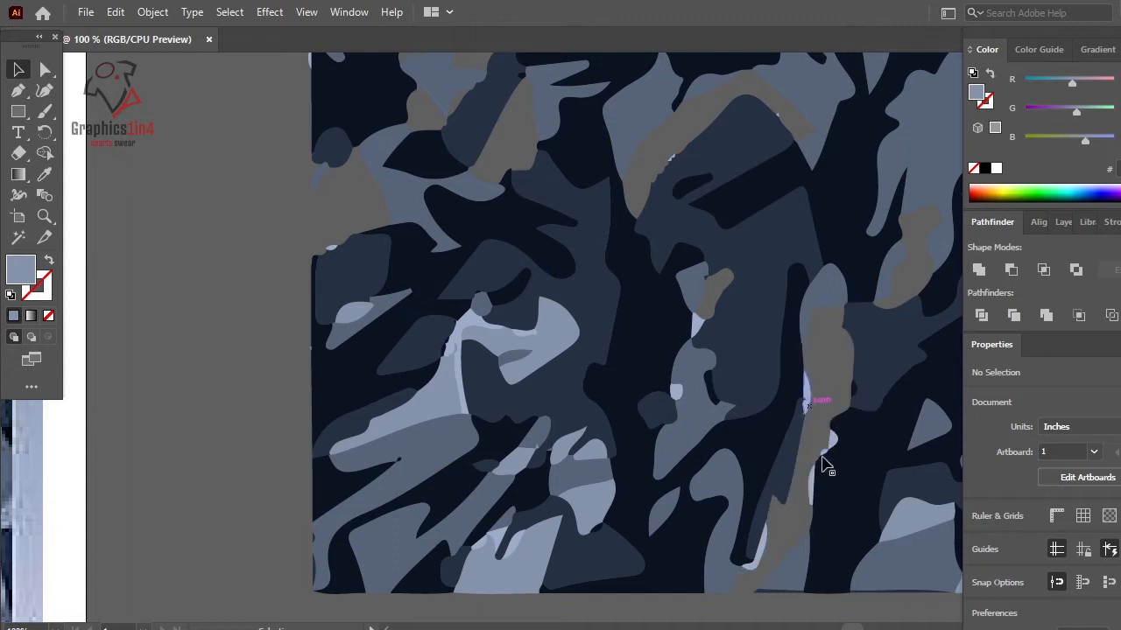
drag(835, 442, 813, 488)
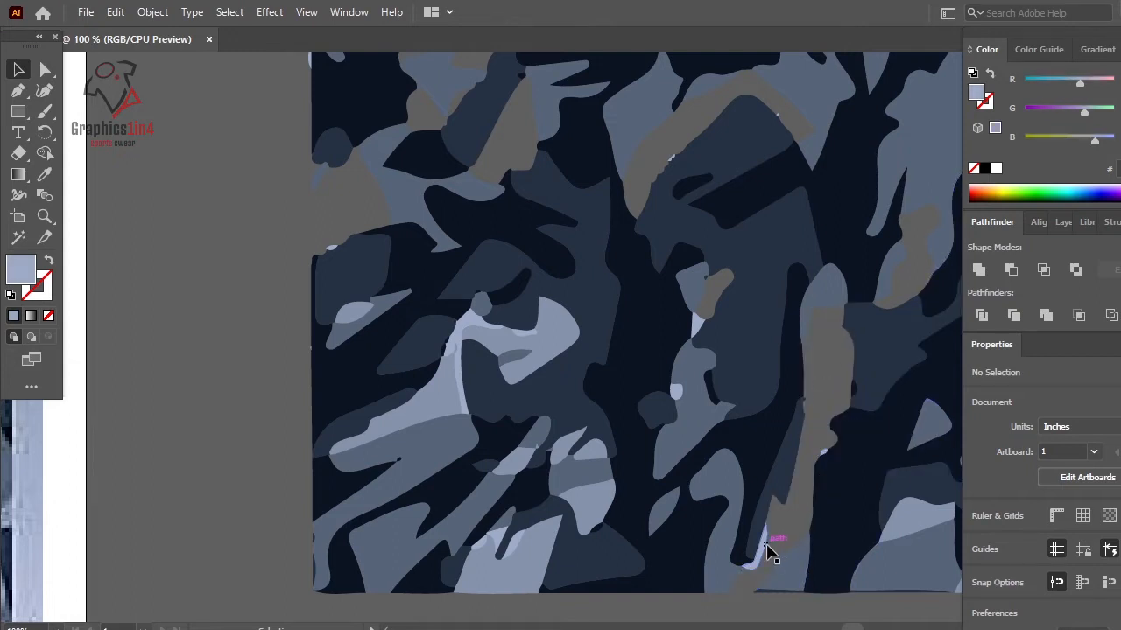
click(913, 532)
drag(555, 350, 429, 409)
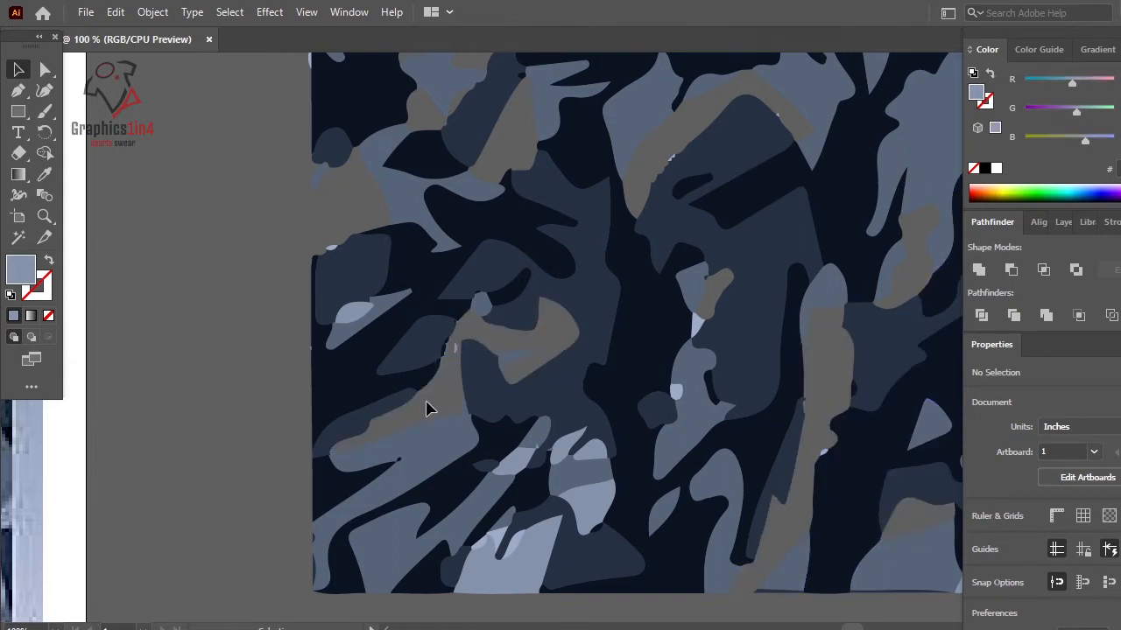
Step: Delete the remaining small lightest blue shapes in the pattern's lower-left part, down to the bottom edge
drag(355, 317, 333, 250)
drag(676, 391, 700, 324)
drag(591, 488, 560, 446)
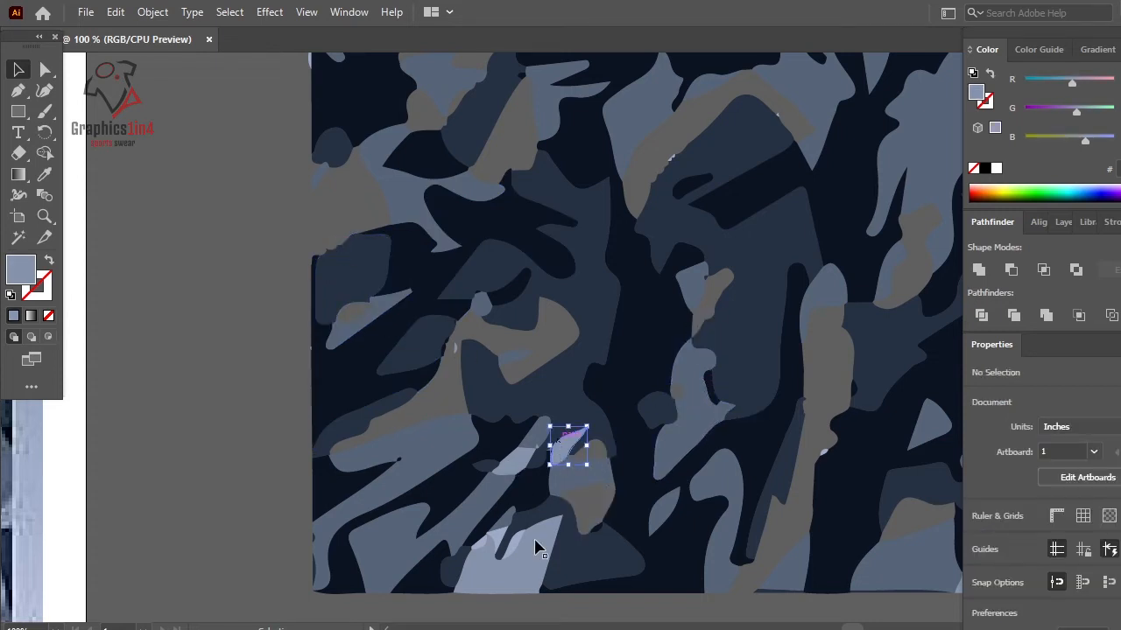
click(500, 555)
key(ctrl+shift+a)
Step: Delete the lightest blue shapes near the pattern's bottom-right corner, including the narrow sliver beside the dark shape
drag(500, 581, 735, 408)
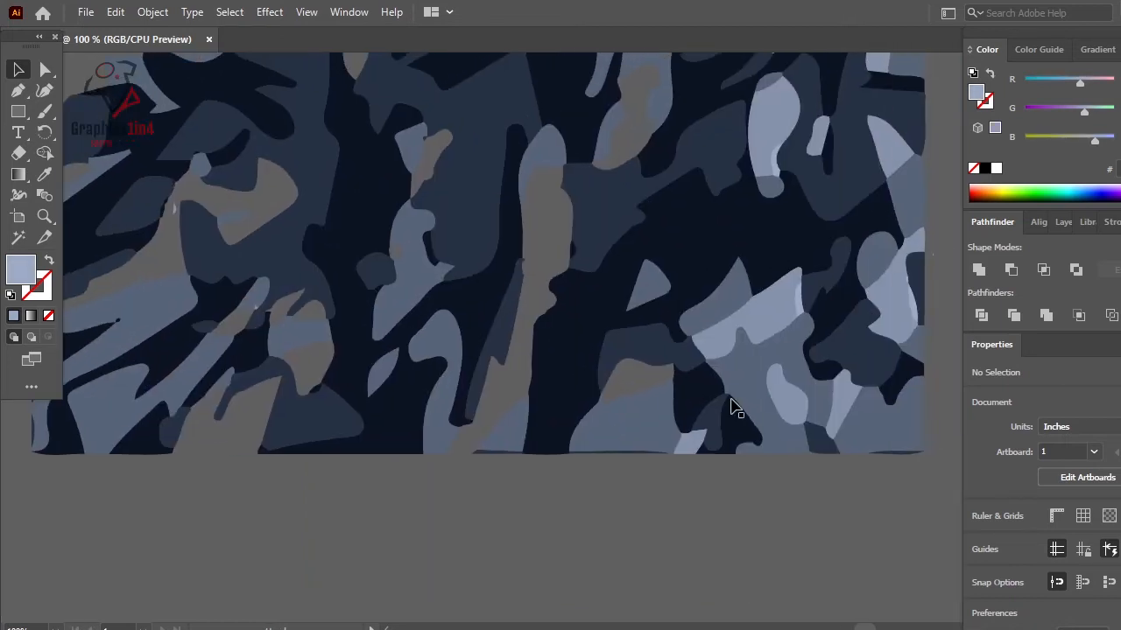
drag(775, 331, 735, 438)
drag(849, 401, 807, 310)
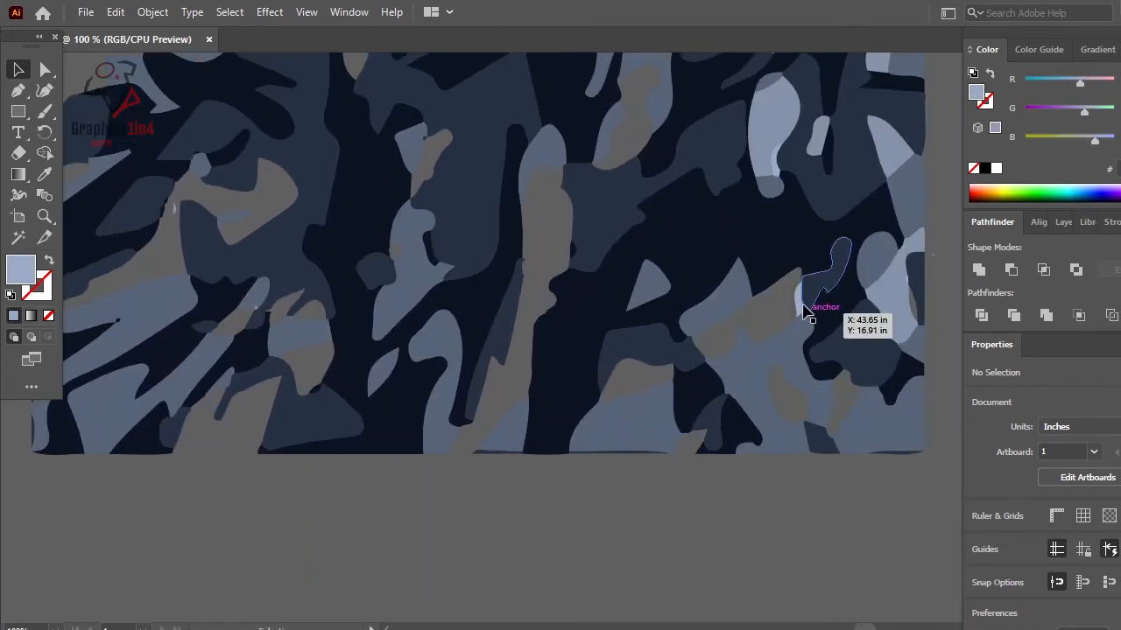
click(797, 308)
key(Delete)
Step: Delete the lightest blue shapes above the bottom-right corner and along the lower part of the pattern's right edge
click(784, 110)
key(Delete)
click(774, 165)
key(Delete)
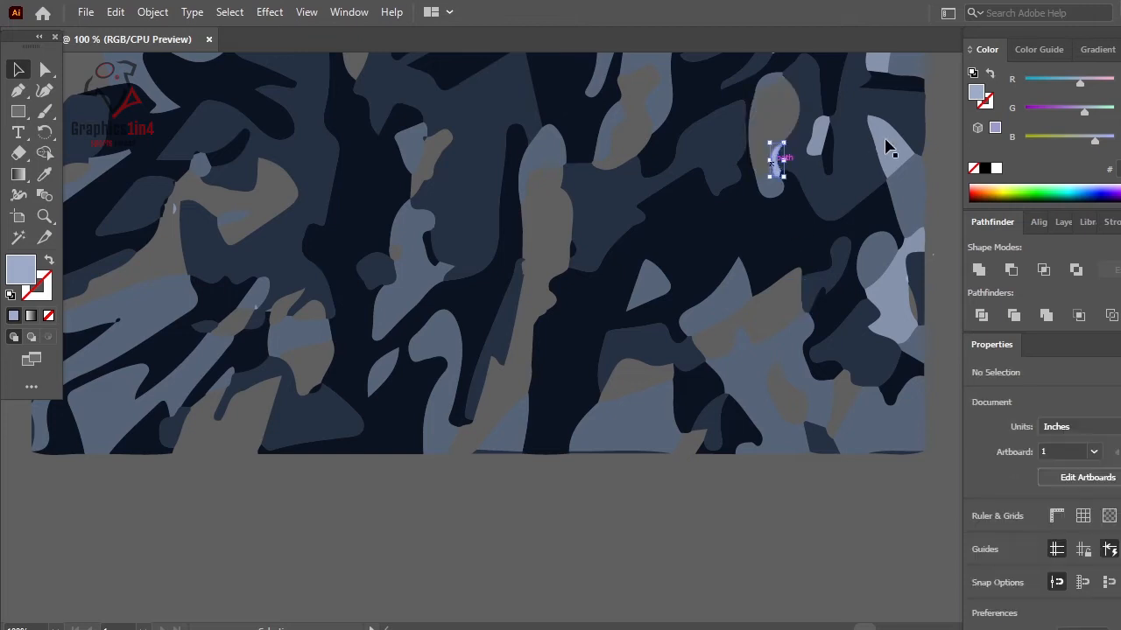
click(885, 140)
key(Delete)
click(818, 141)
key(Delete)
click(878, 253)
key(Delete)
Step: Delete the lightest blue shapes in the middle of the pattern's right side, including the long strip, the curved piece and the edge piece
drag(814, 181, 606, 524)
click(695, 293)
key(Delete)
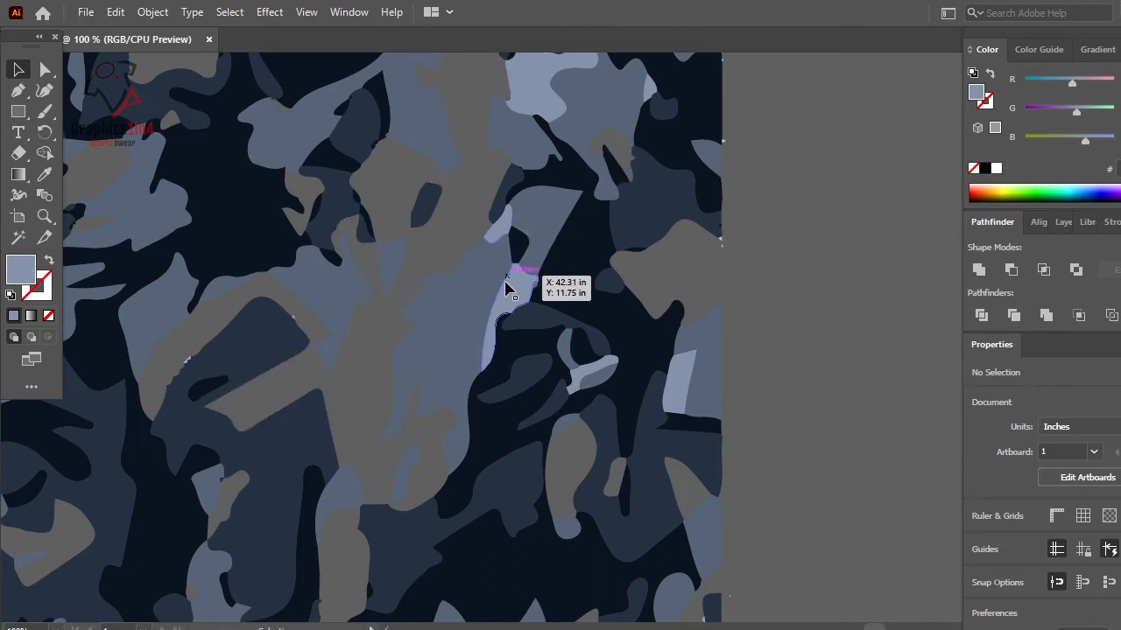
click(508, 289)
click(675, 394)
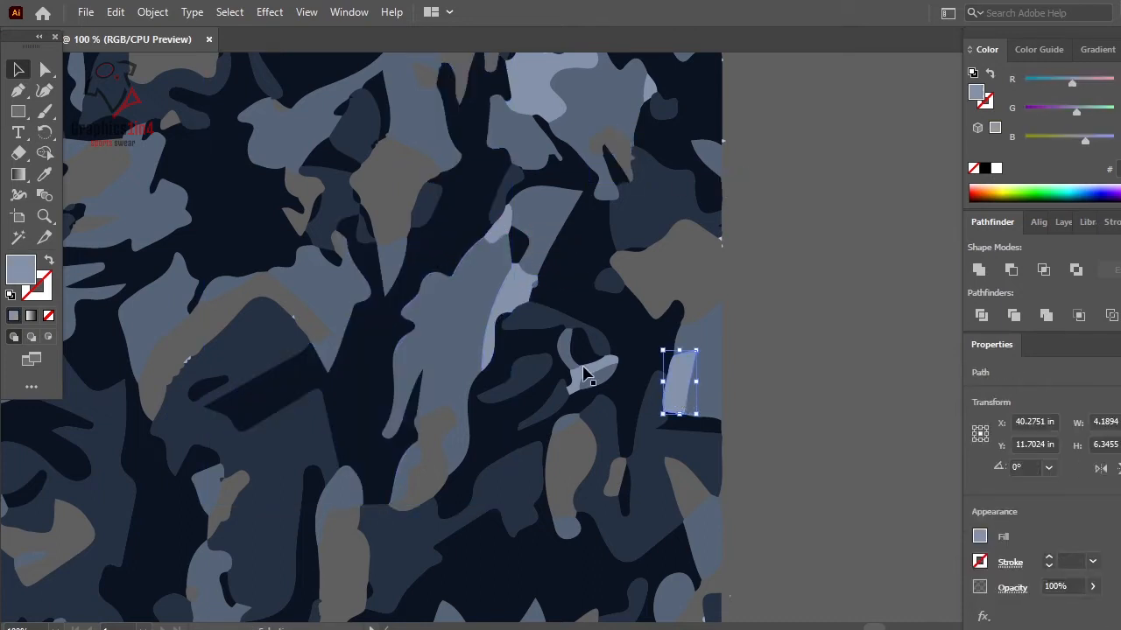
key(Delete)
click(584, 346)
click(758, 266)
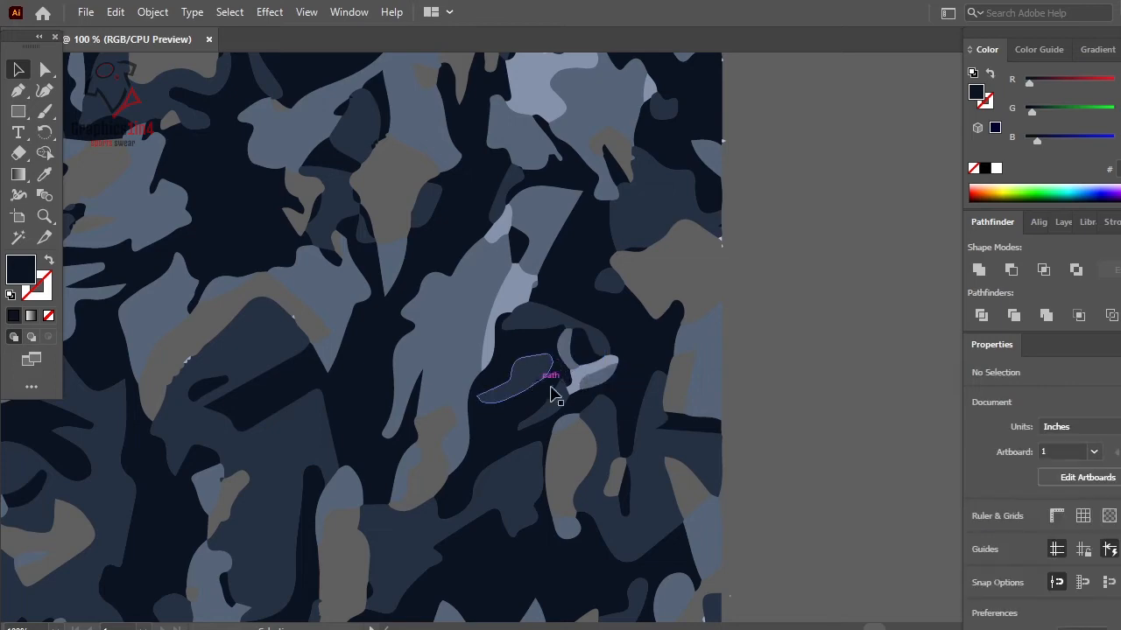
click(656, 91)
key(Delete)
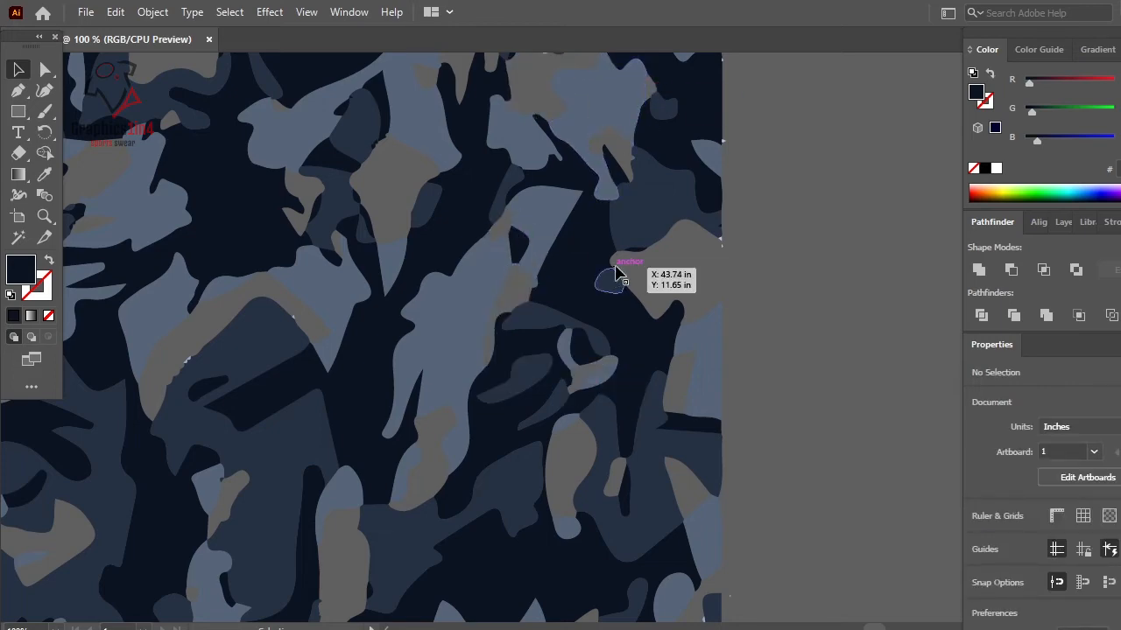
Step: Delete the last lightest blue shapes and slivers in the upper-right part of the pattern
drag(615, 188, 618, 404)
drag(632, 285, 618, 421)
click(716, 266)
key(Delete)
click(638, 332)
key(Delete)
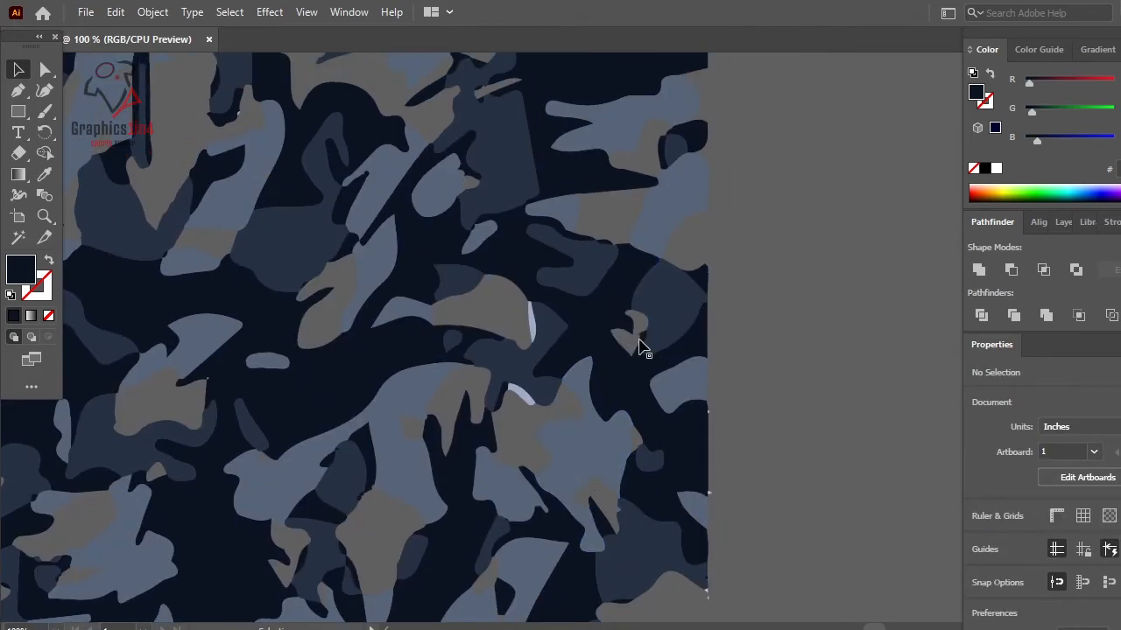
click(523, 397)
key(Delete)
click(533, 333)
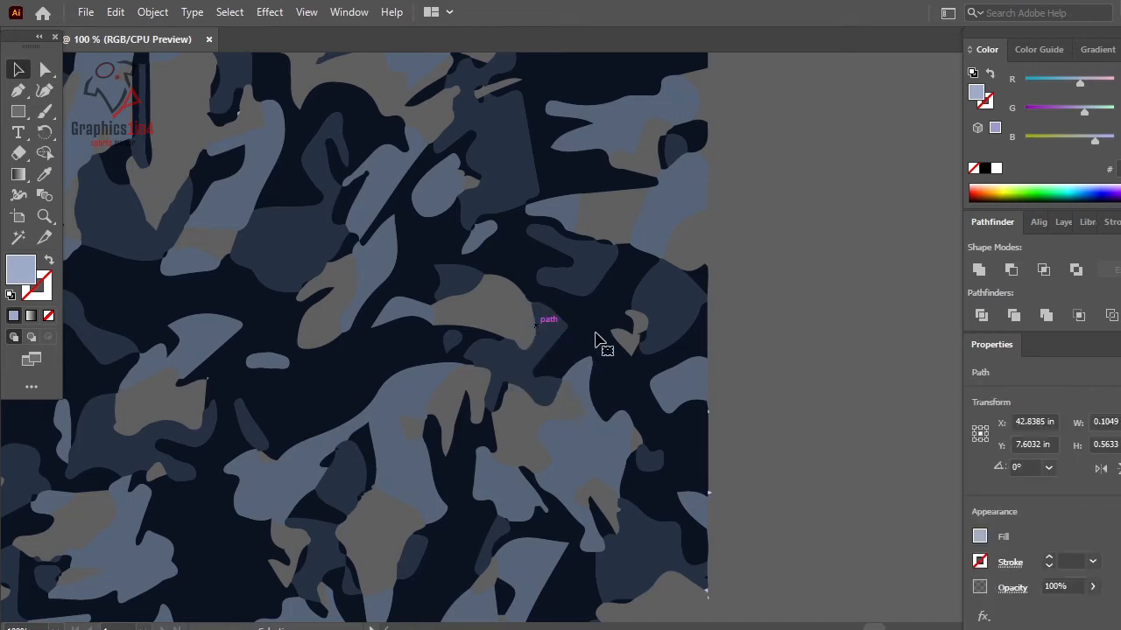
key(Delete)
Step: Select all the remaining pattern shapes, group them together and deselect the group
scroll(605, 337, down, 3)
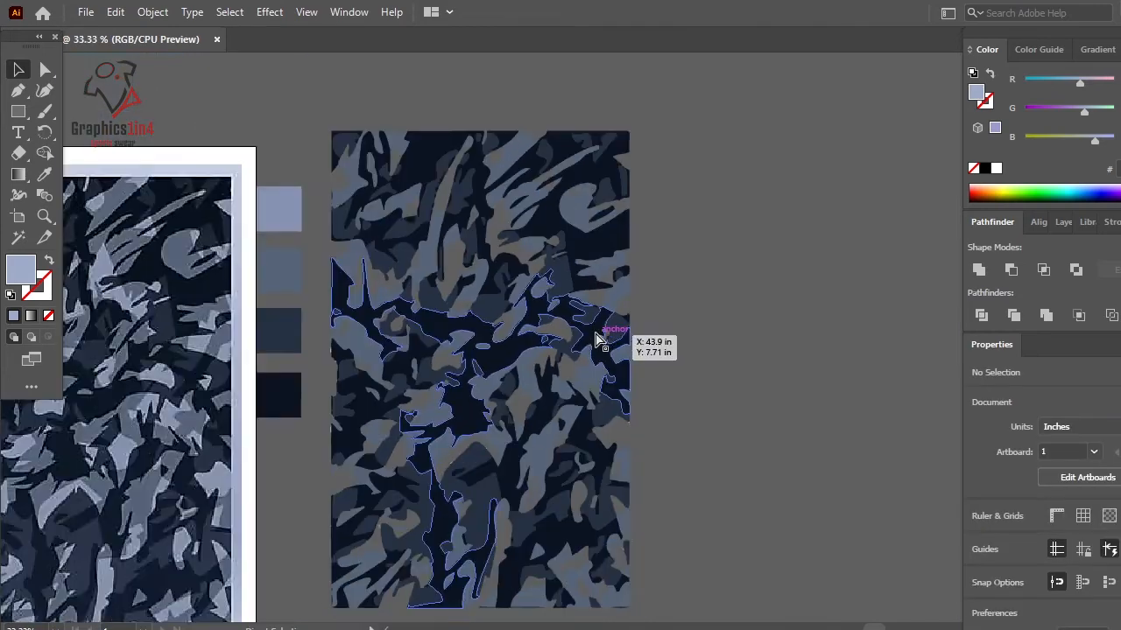
drag(766, 356, 794, 368)
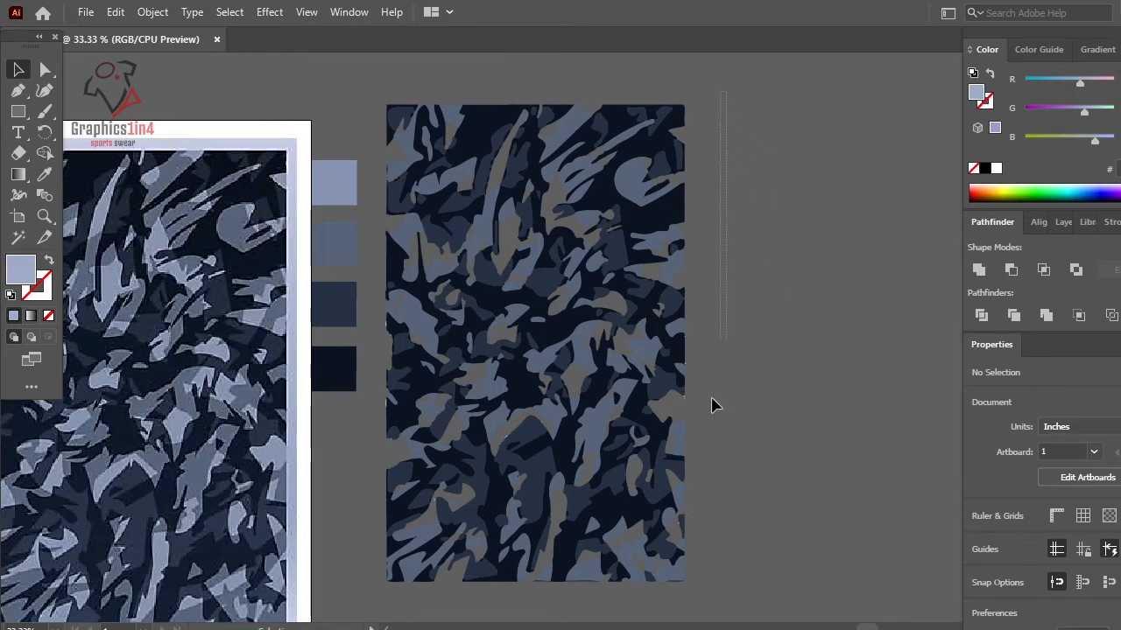
drag(372, 598, 638, 538)
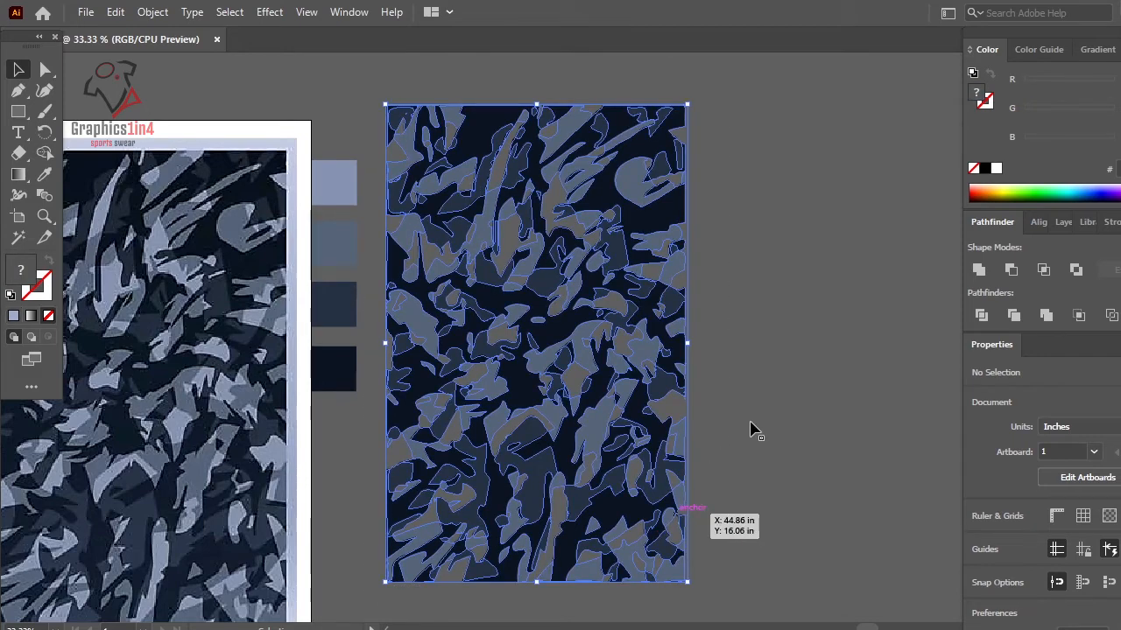
drag(755, 431, 753, 429)
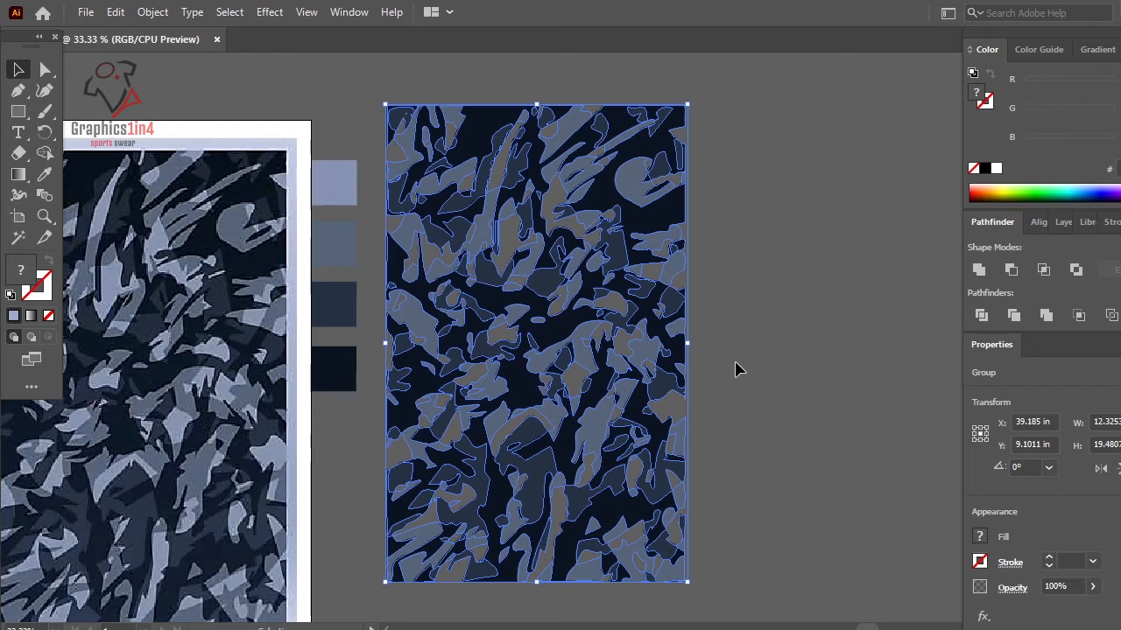
click(758, 326)
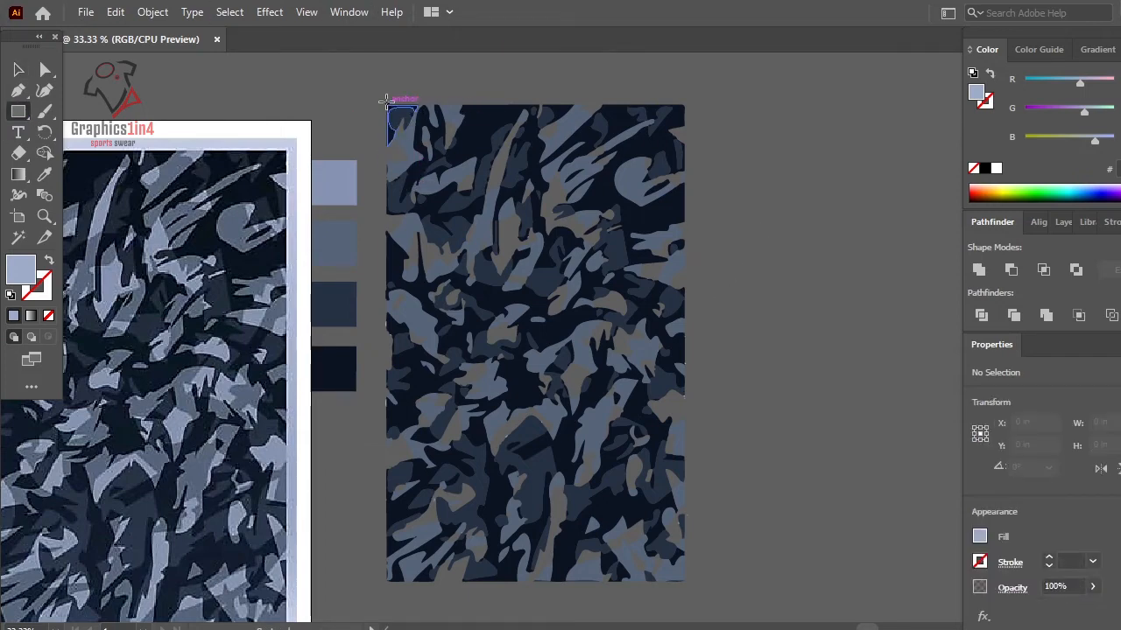
Step: Draw a rectangle about 12.13 by 19.42 in over the whole pattern and fill it with the lightest blue swatch colour
drag(387, 104, 684, 580)
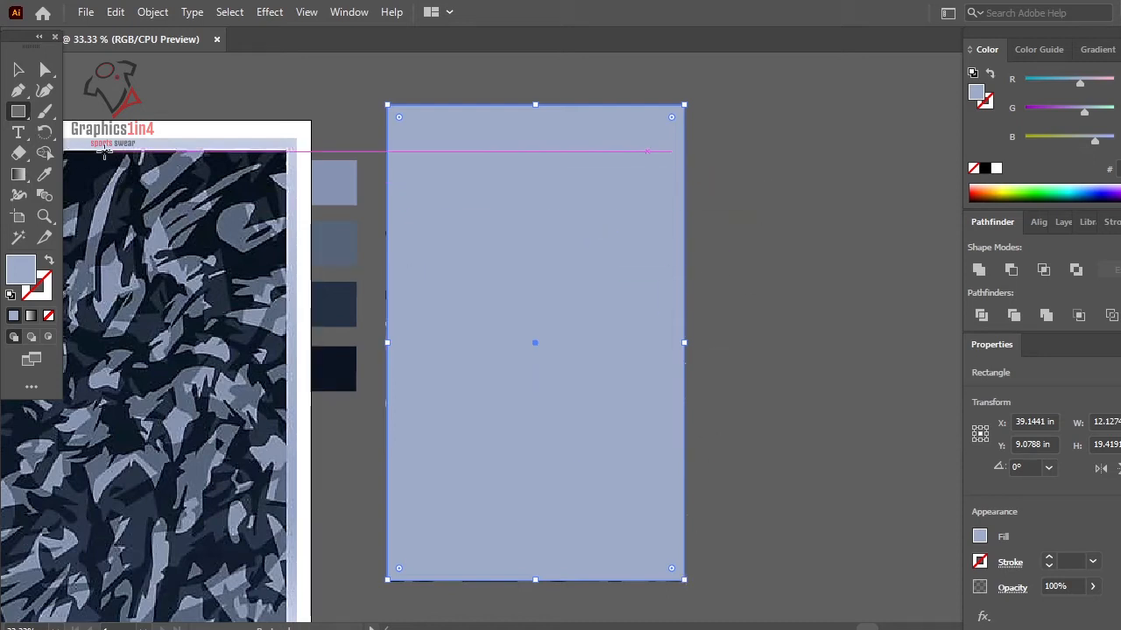
click(47, 175)
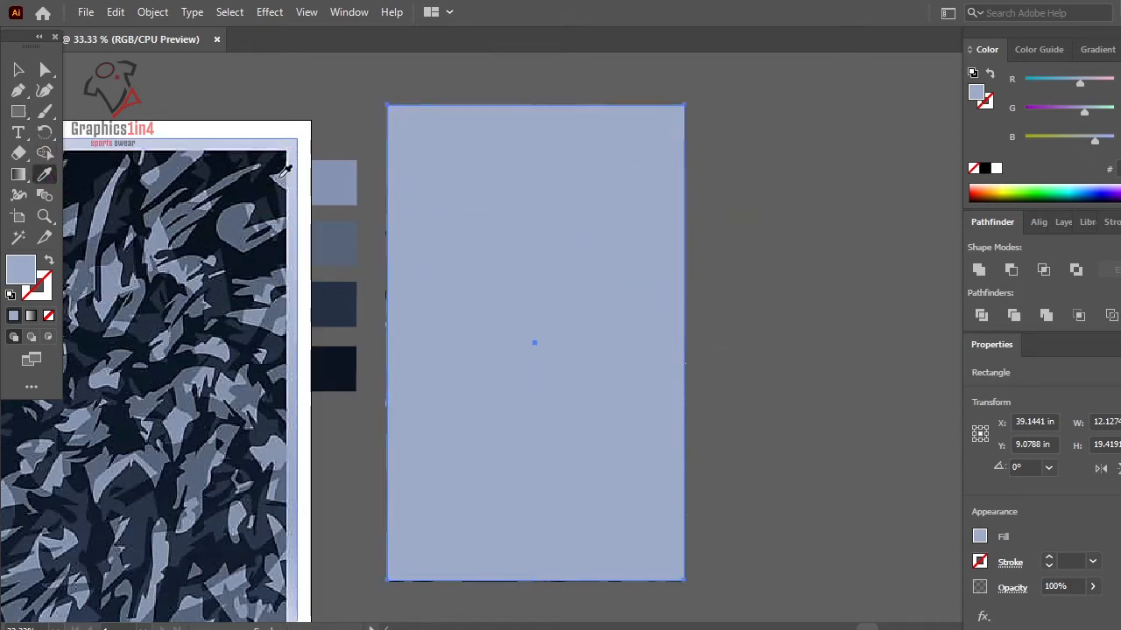
click(349, 178)
click(18, 70)
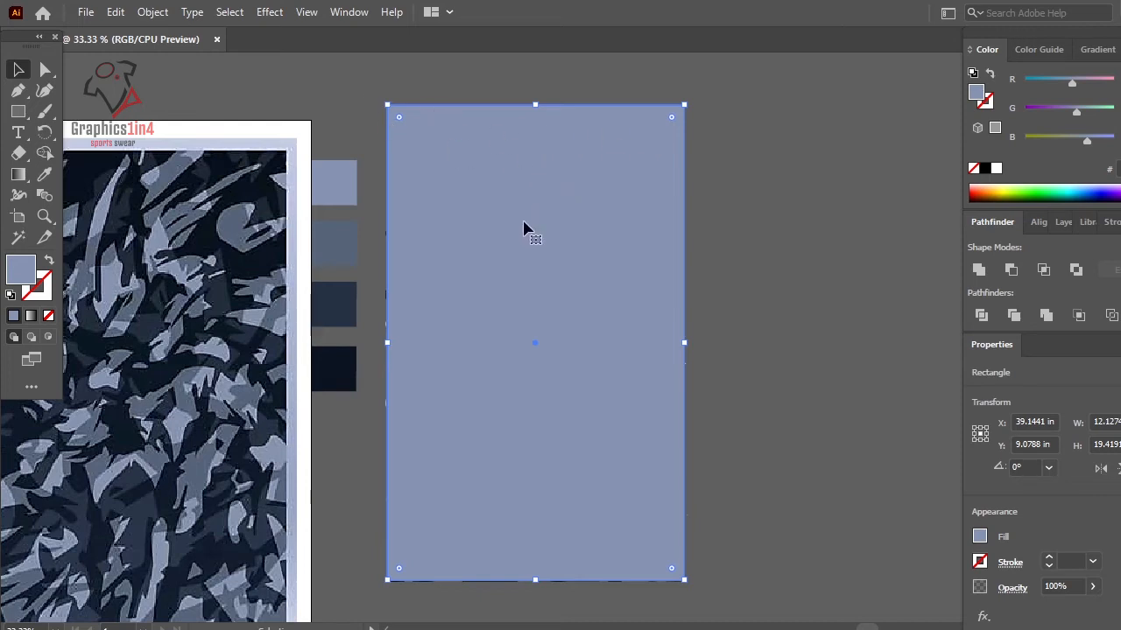
Step: Send the light blue rectangle to the back, behind the camouflage pattern, and deselect it
right_click(525, 411)
mouse_move(600, 543)
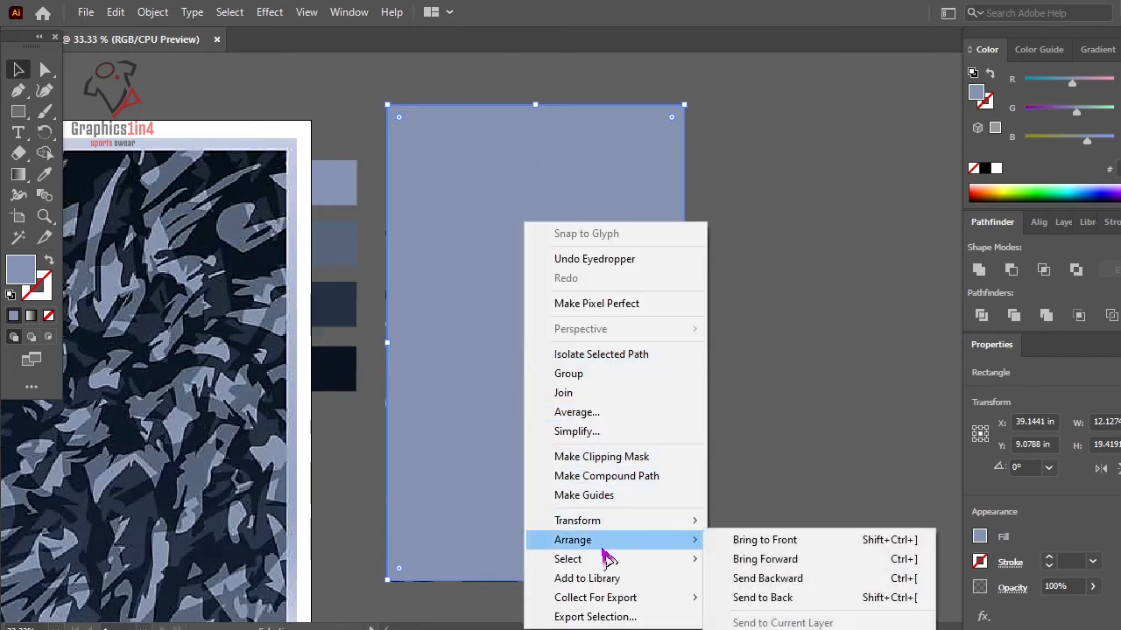
click(782, 599)
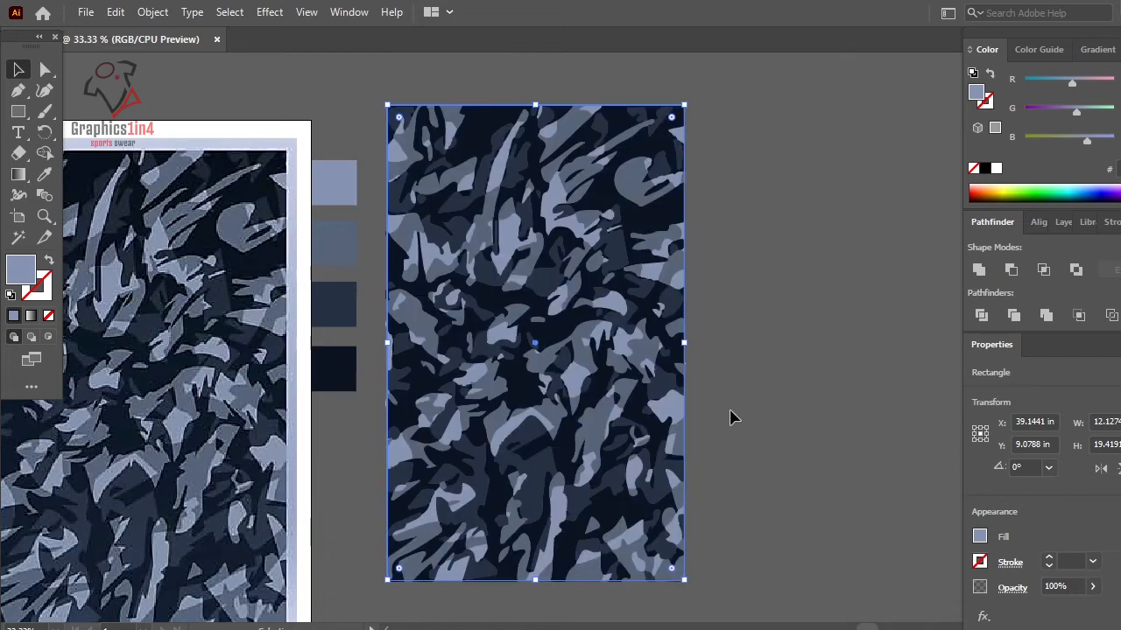
click(733, 145)
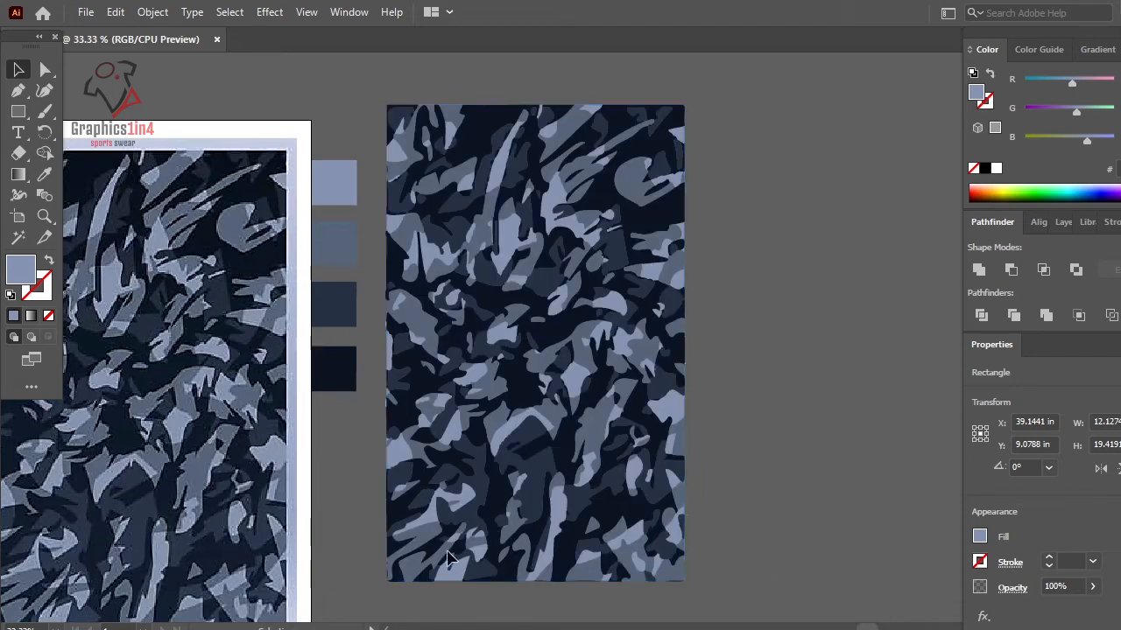
Step: Group the camouflage pattern together with its light blue background rectangle
click(407, 577)
key(ctrl+a)
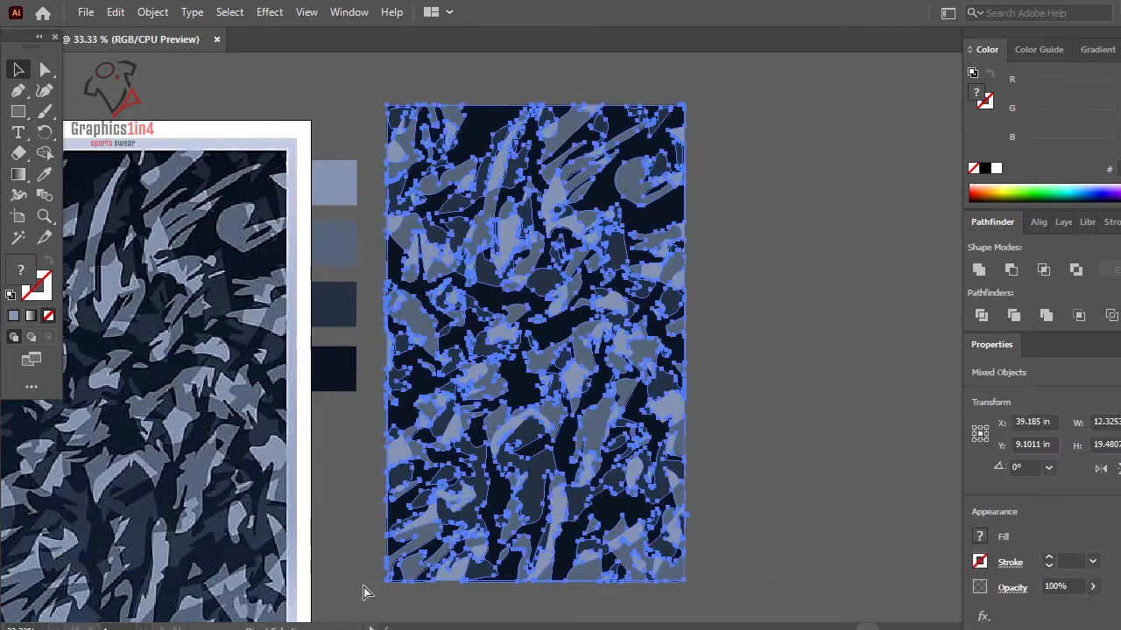
click(788, 408)
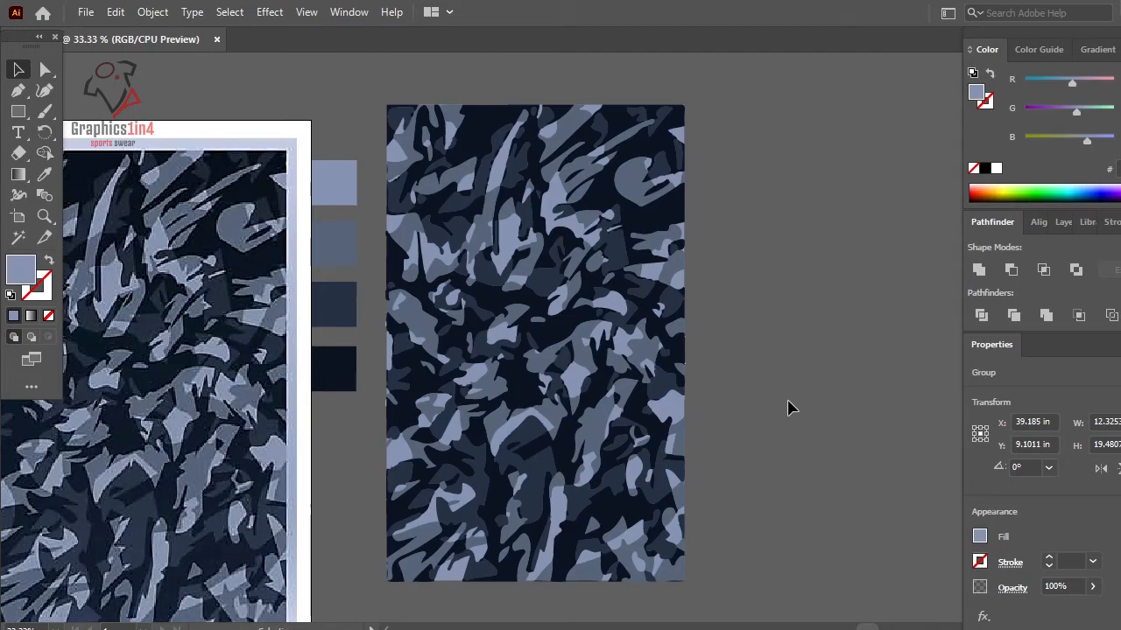
Step: Move the grouped pattern about 7.69 in to the right and 1.07 in down, away from the colour swatches
drag(725, 517, 726, 453)
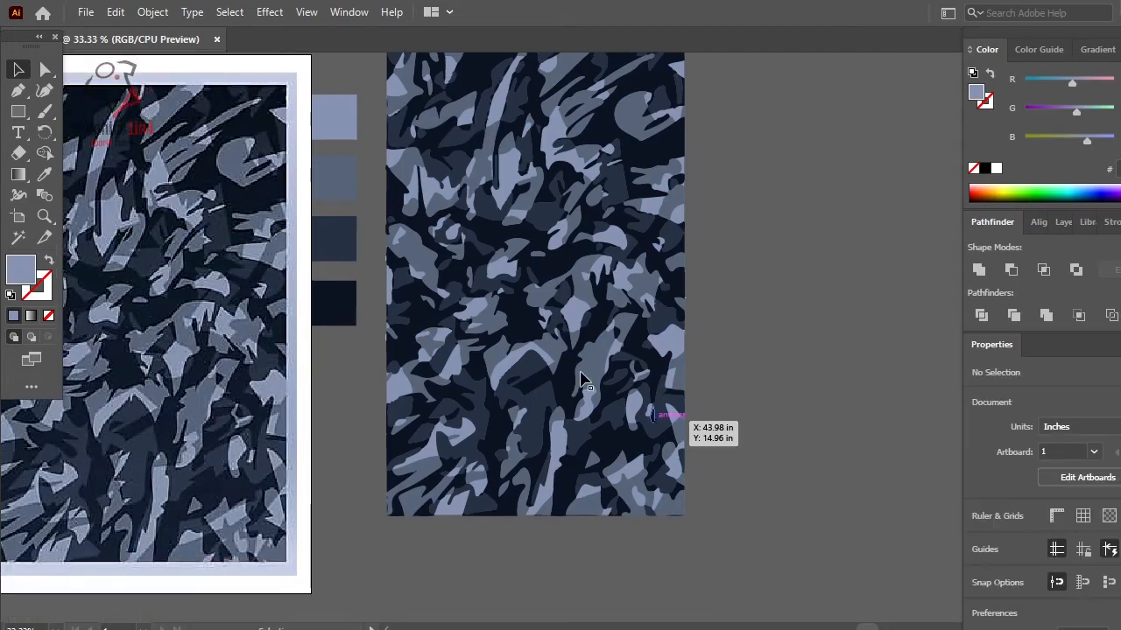
drag(707, 435, 720, 407)
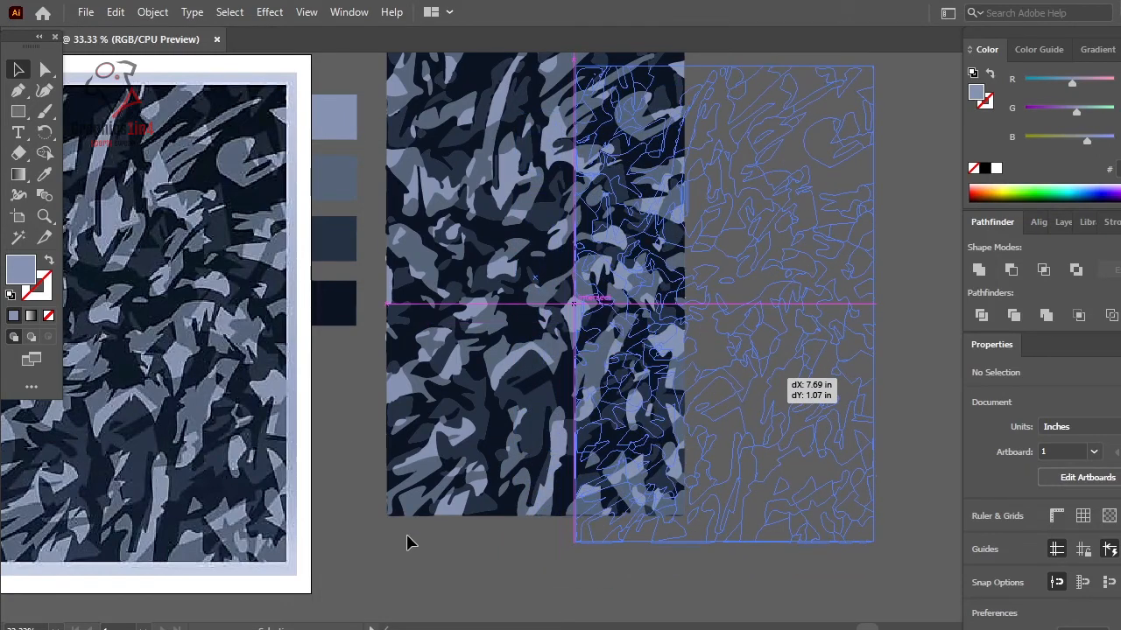
drag(407, 542, 476, 212)
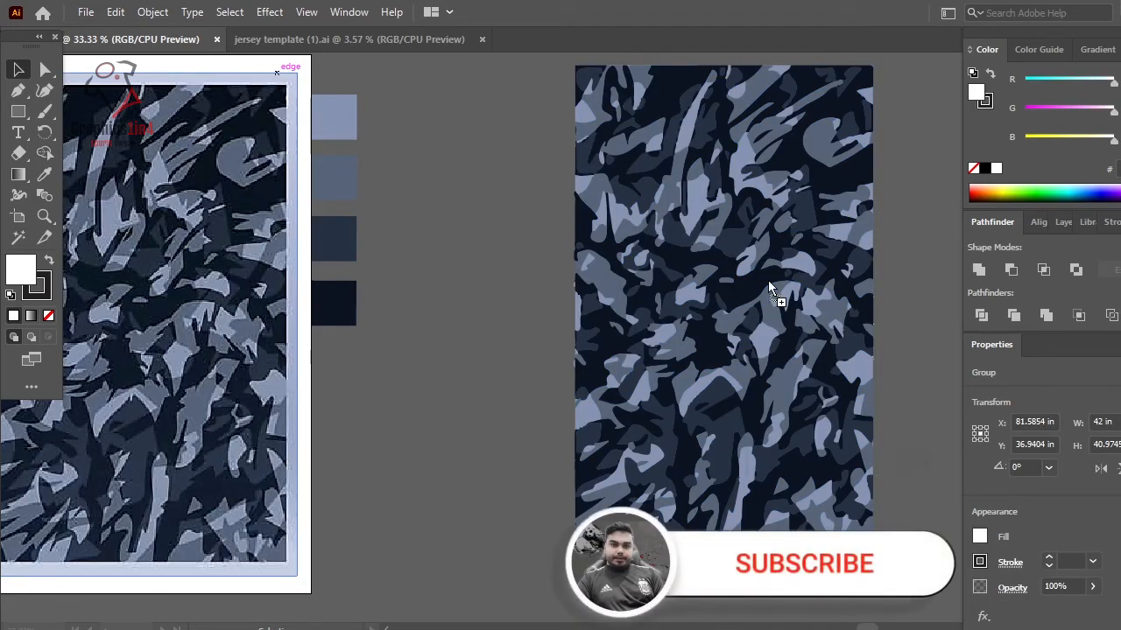
Step: Move the jersey template group about 31 in to the right and 0.9 in up, clear of the camouflage pattern
drag(723, 351, 768, 406)
key(ctrl+minus)
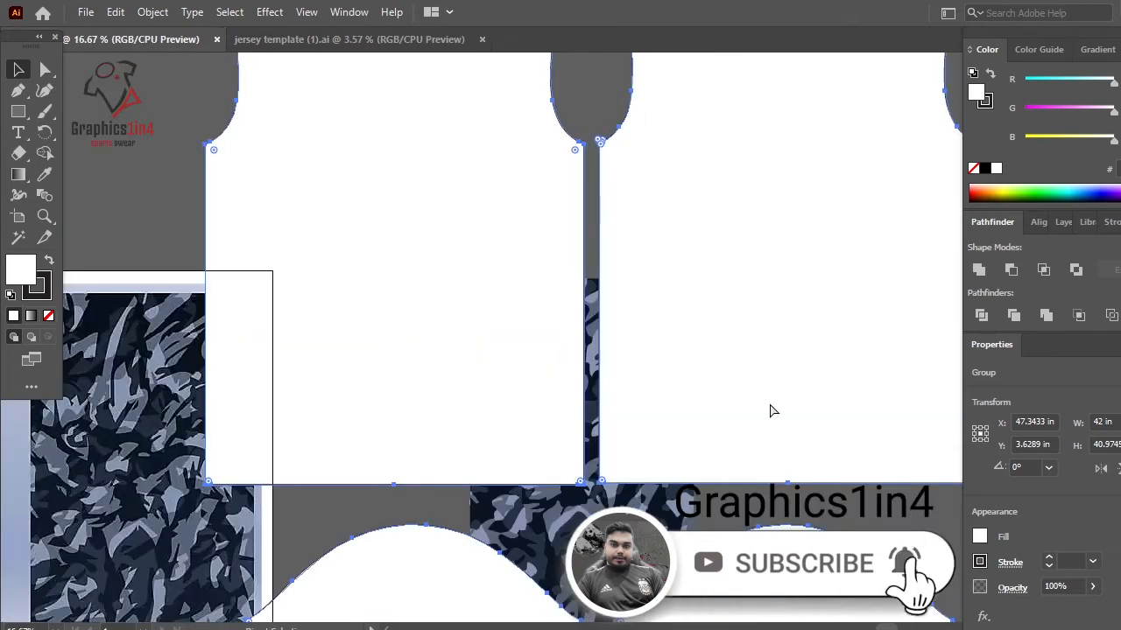
key(ctrl+minus)
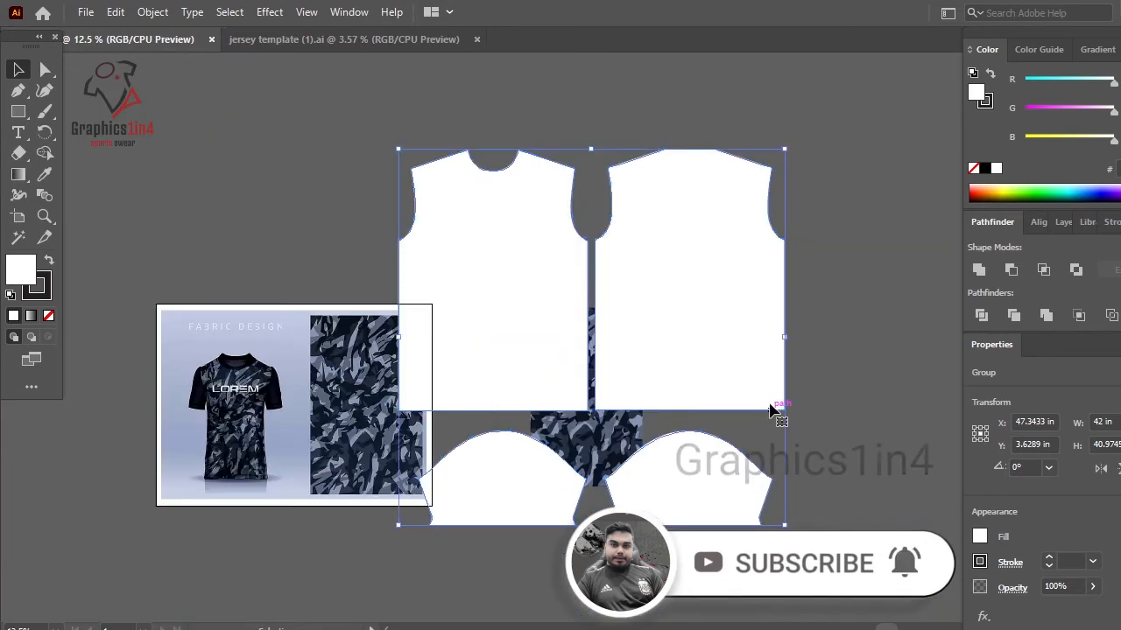
drag(672, 347, 560, 339)
drag(411, 295, 693, 286)
drag(532, 604, 449, 562)
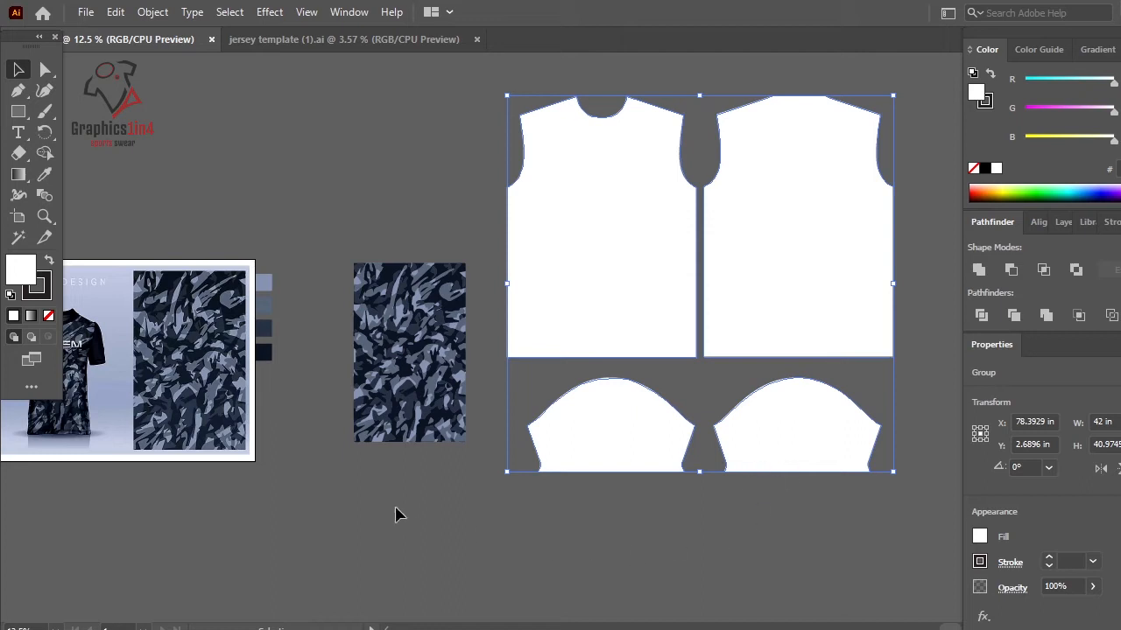
drag(395, 515, 418, 465)
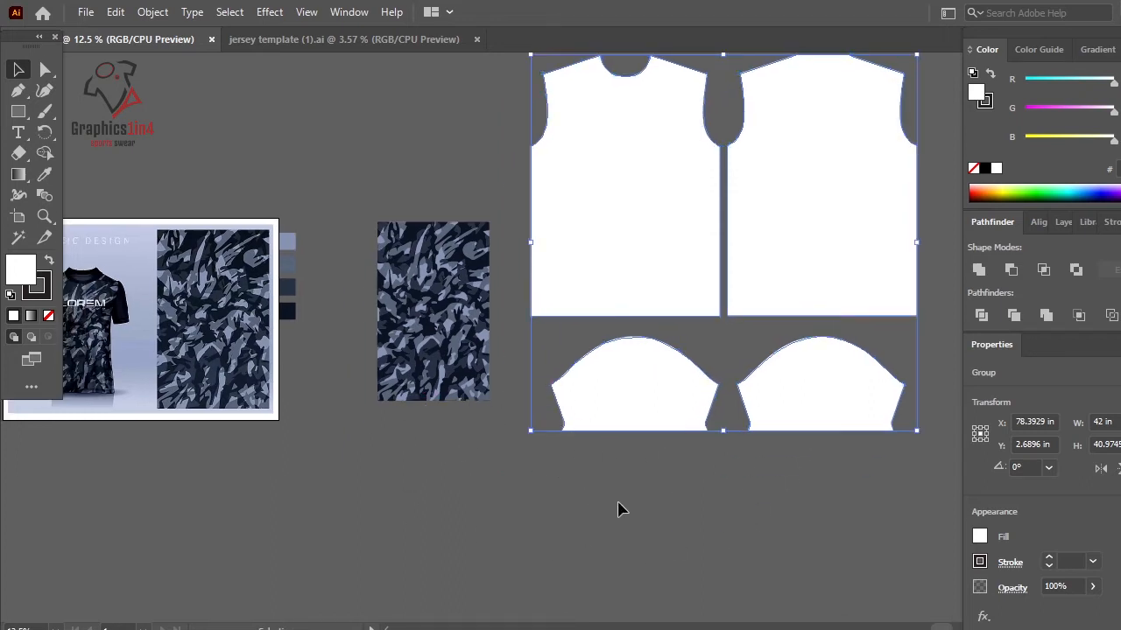
drag(494, 477, 501, 507)
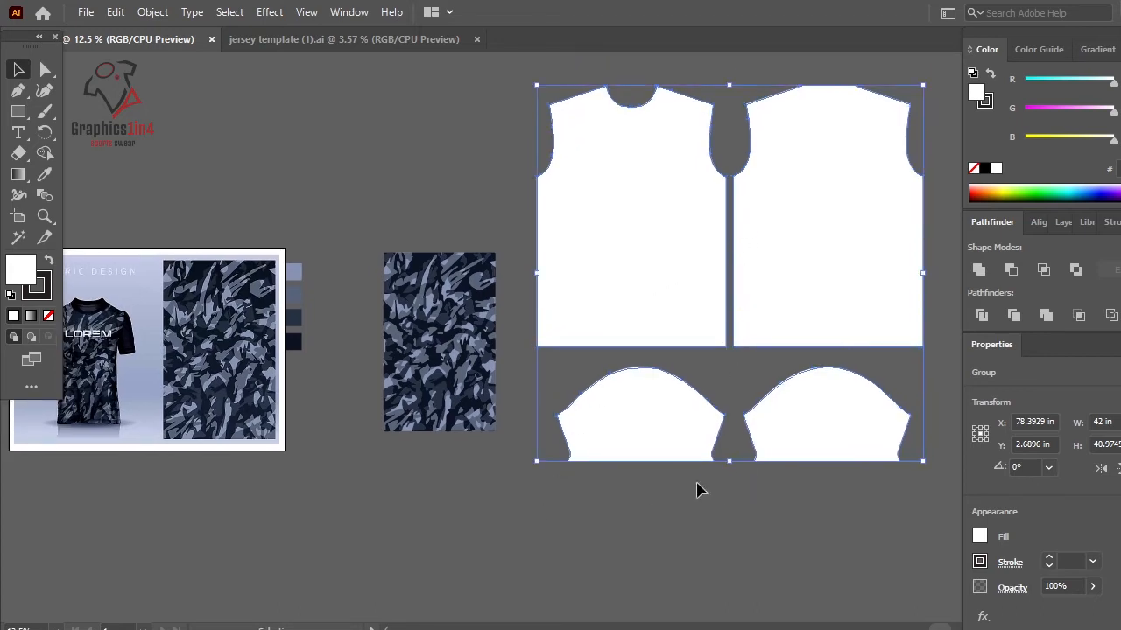
Step: Ungroup the jersey template into its separate body panels and sleeves and deselect them
click(824, 493)
right_click(828, 442)
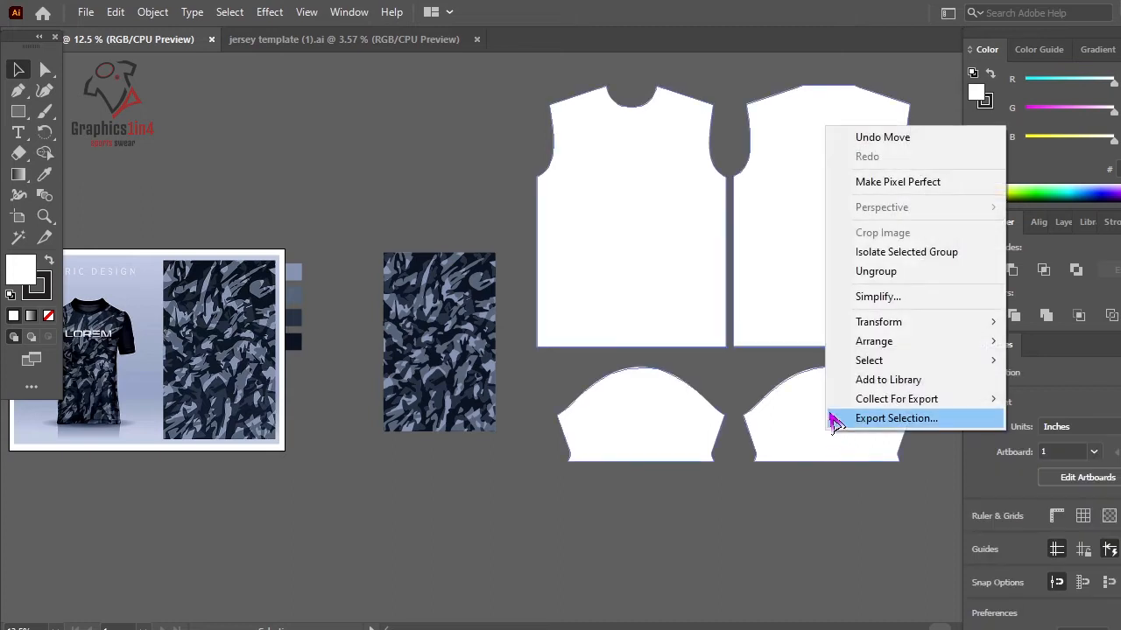
click(871, 272)
click(930, 416)
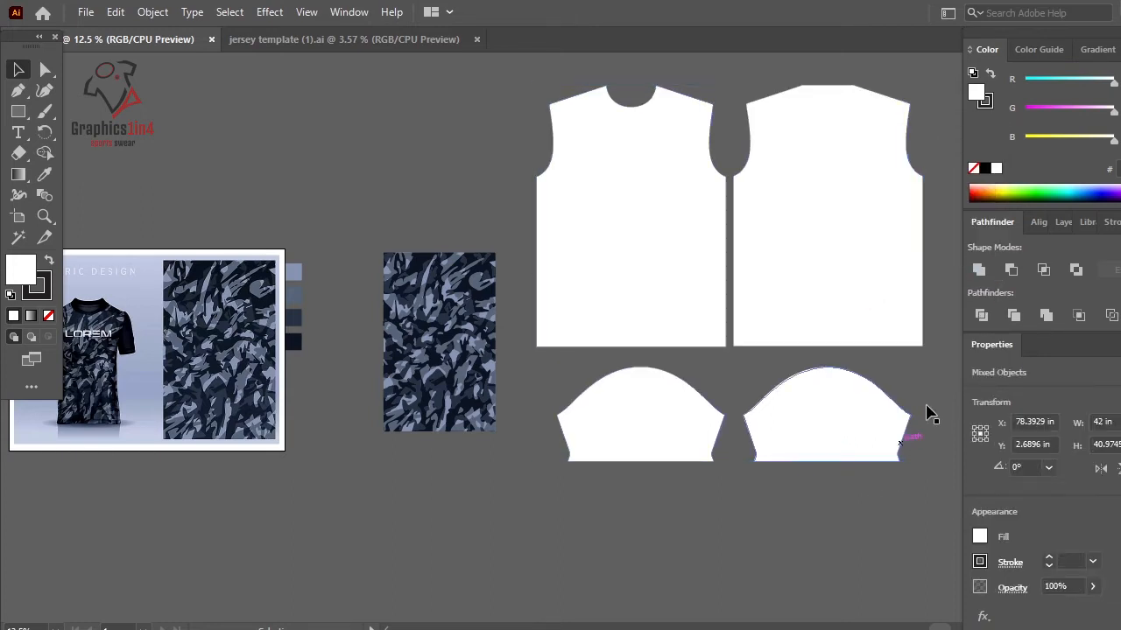
Step: Make a copy of the camouflage pattern reflected on the vertical axis and move it about 27.2 in left; shift the original about 4.6 in right
right_click(386, 310)
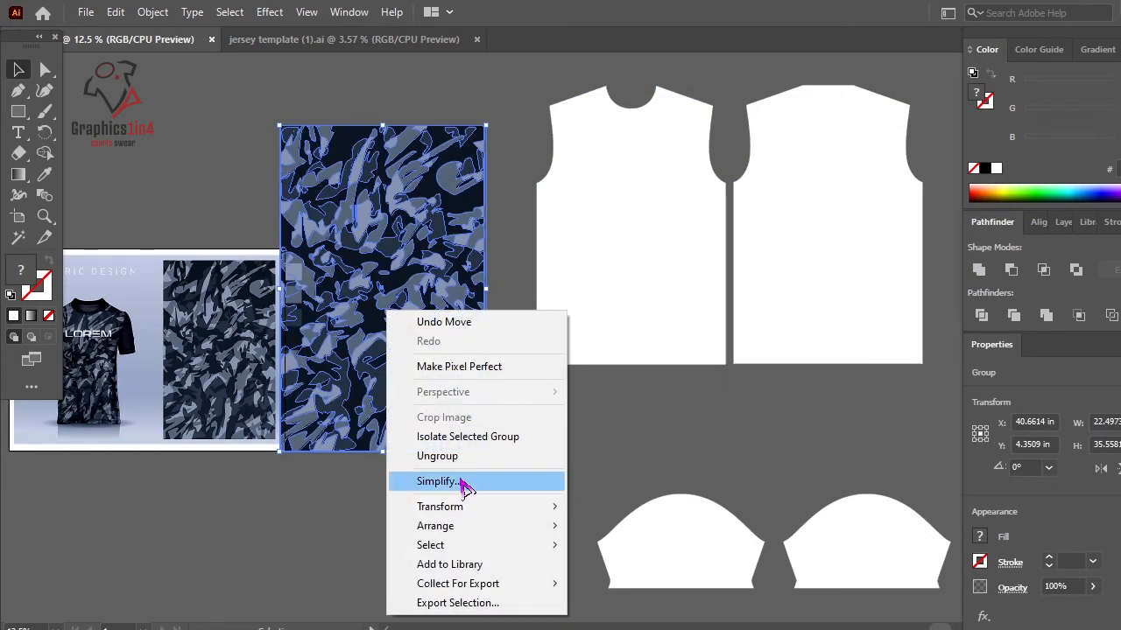
mouse_move(473, 508)
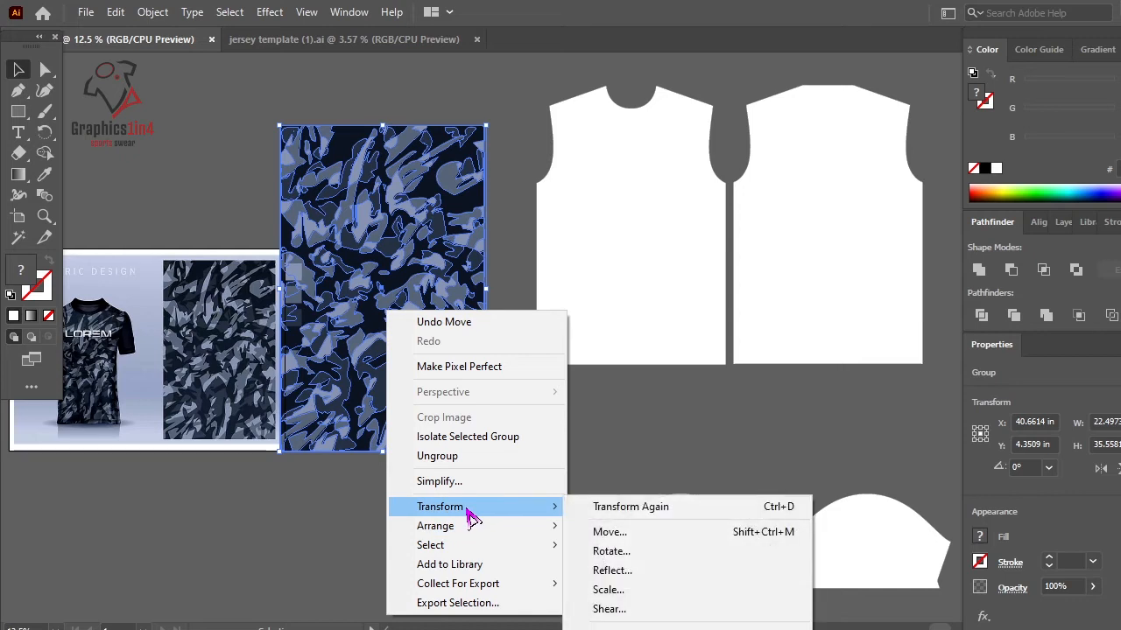
click(613, 571)
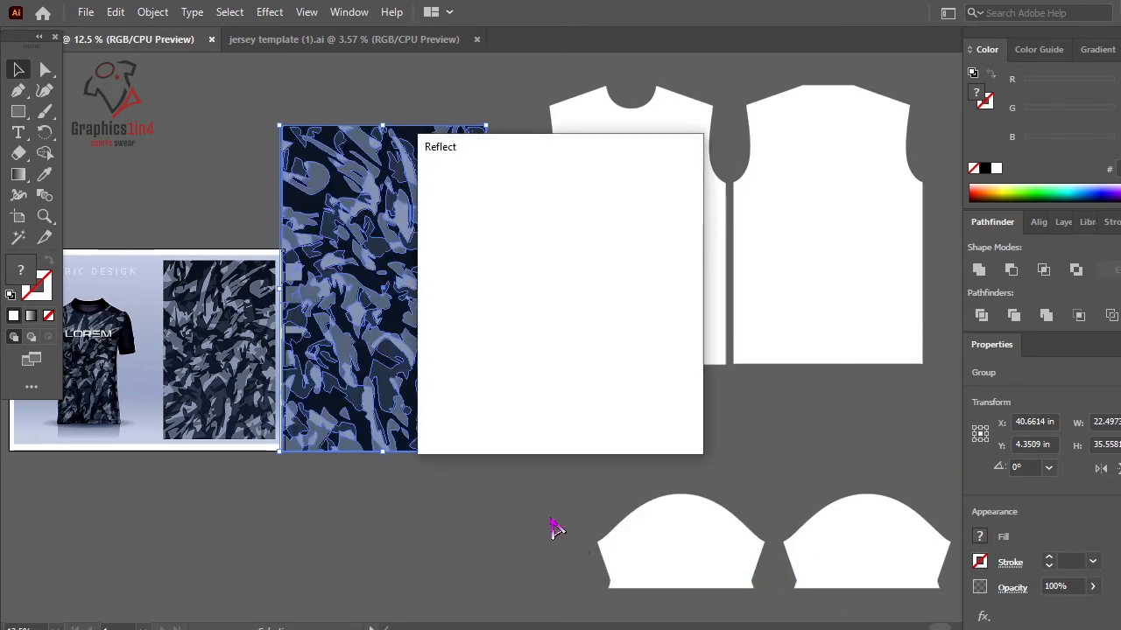
click(470, 417)
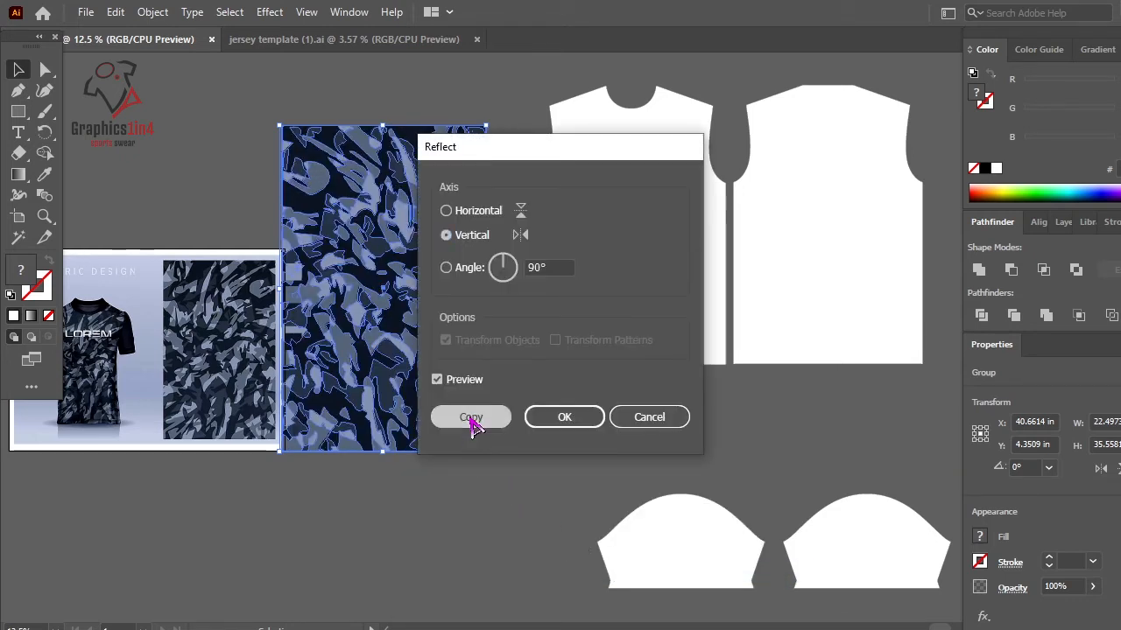
drag(372, 359, 118, 341)
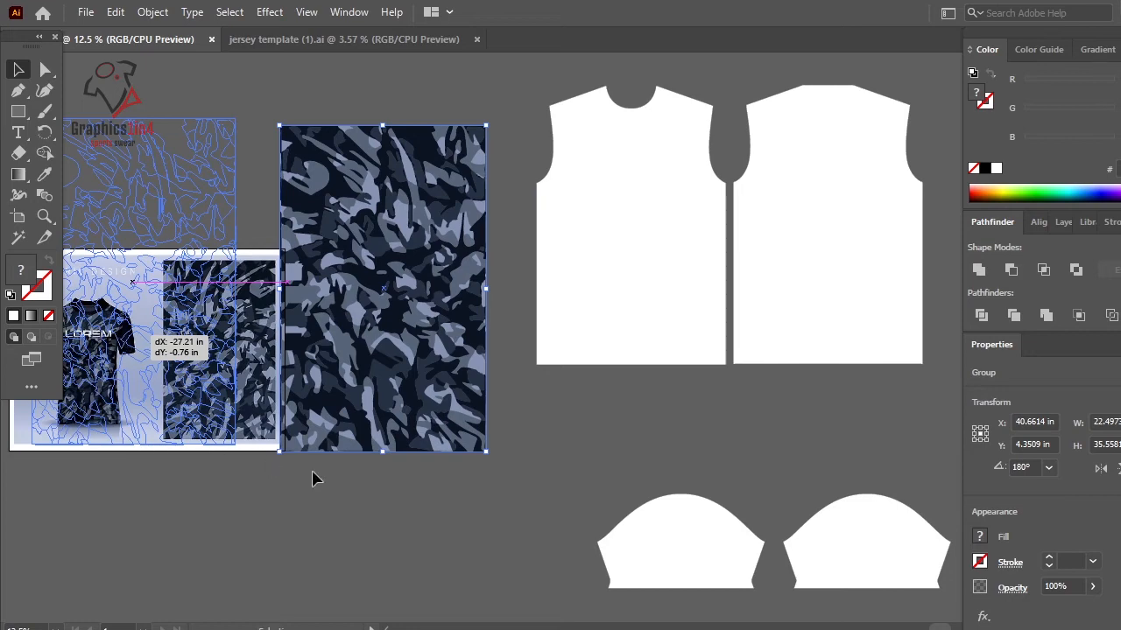
drag(407, 371, 466, 404)
click(471, 547)
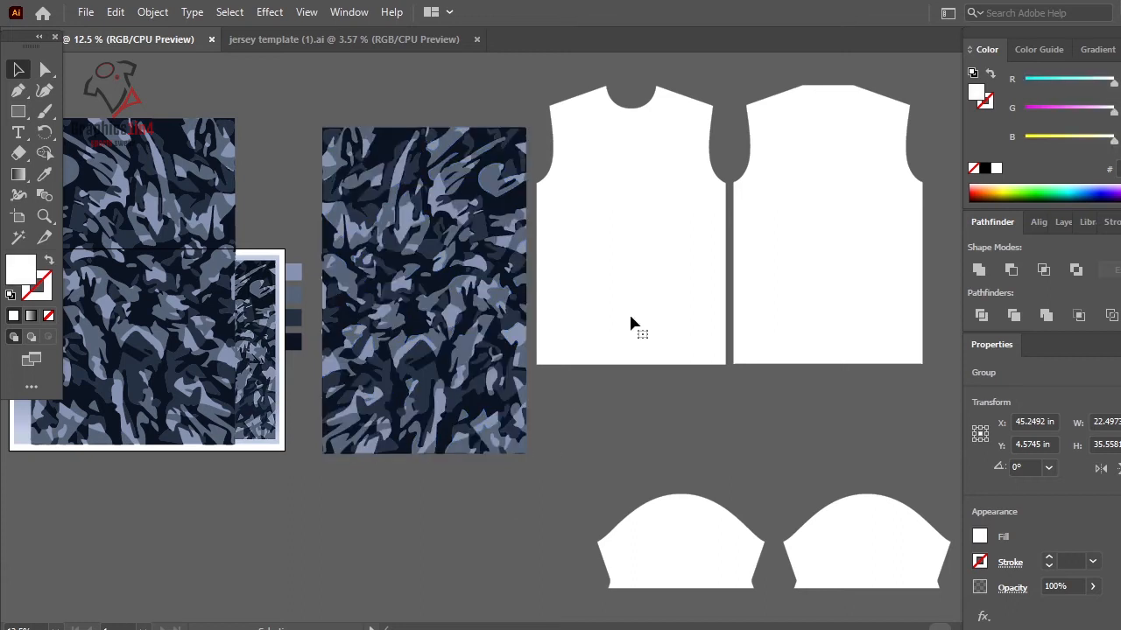
Step: Fill the jersey's front panel with the darkest navy sampled from the camouflage pattern using the Eyedropper
click(629, 314)
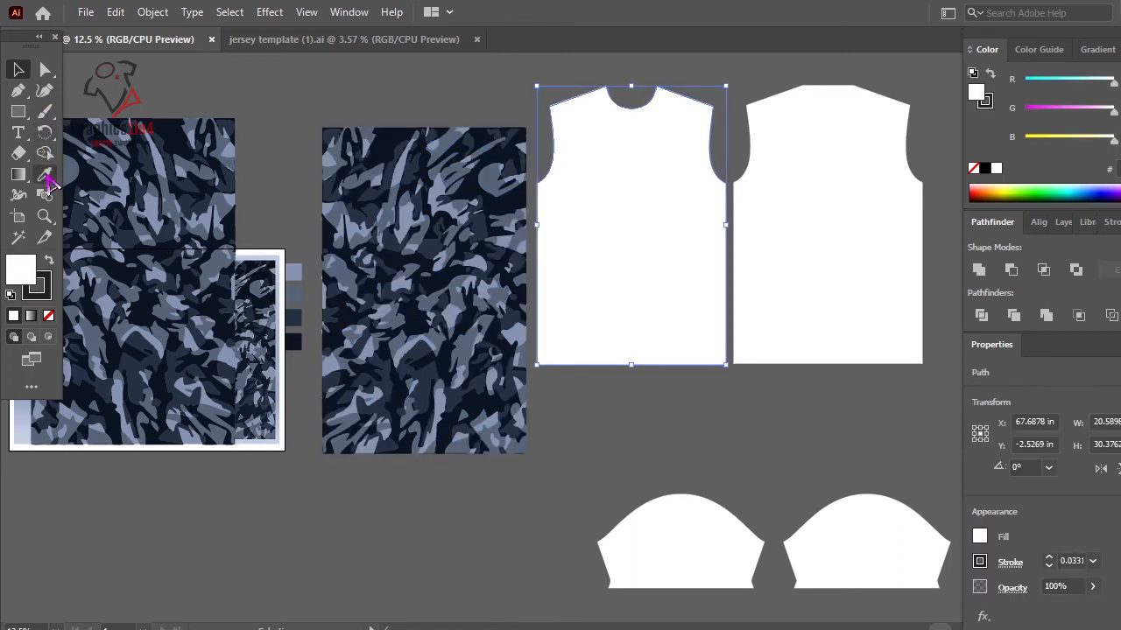
click(44, 174)
click(171, 128)
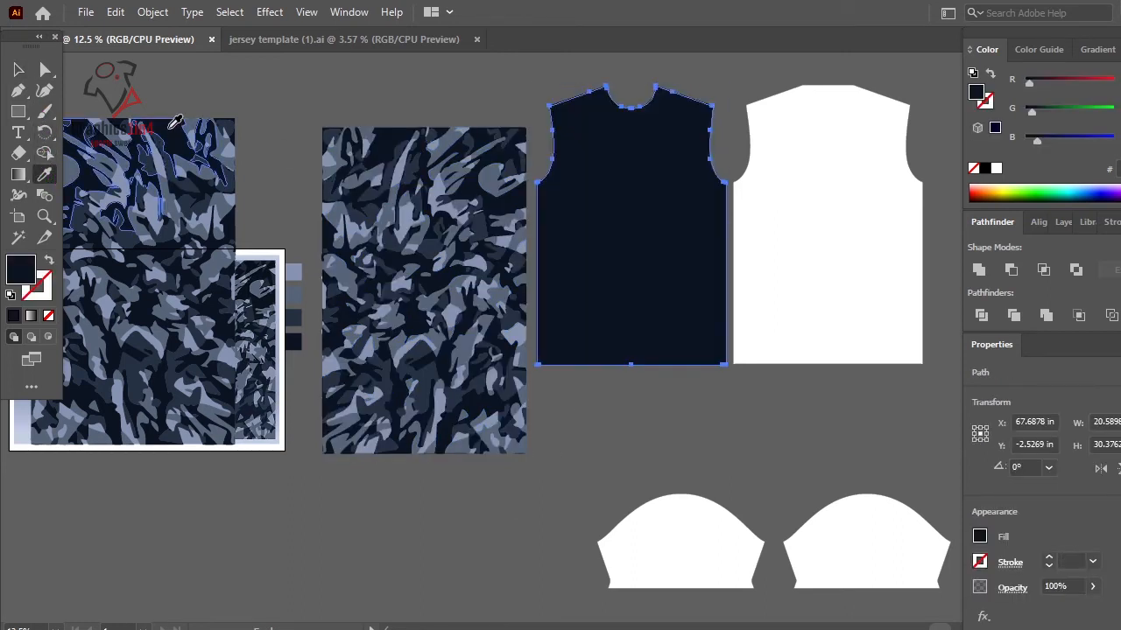
click(18, 69)
click(752, 388)
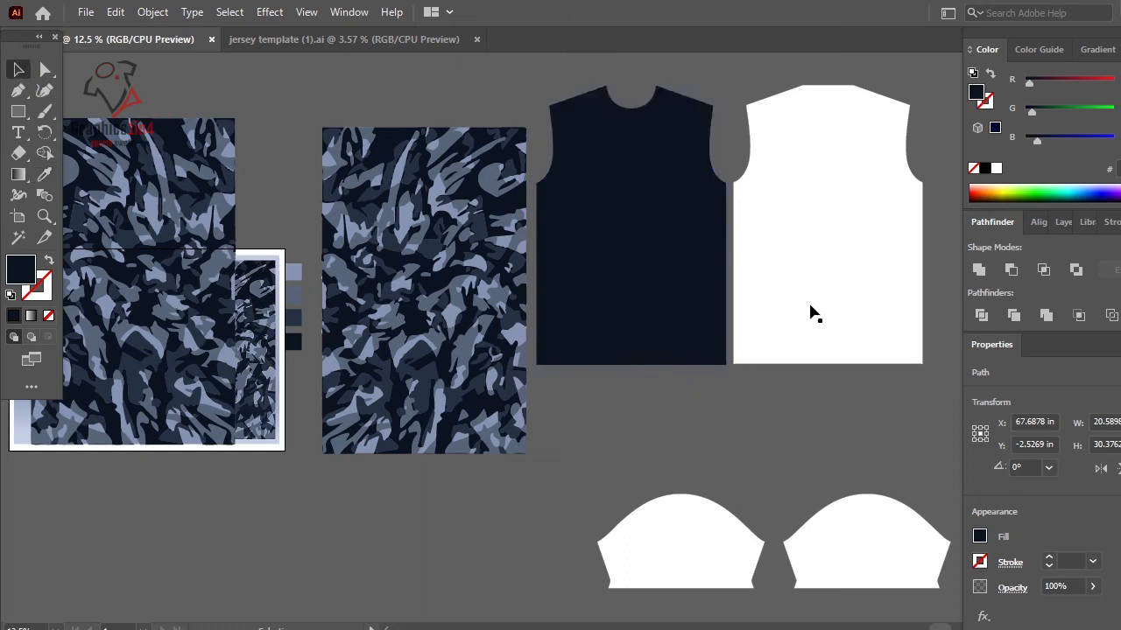
Step: Fill the jersey's back panel and the sleeve nearest the pattern with the same dark navy using the Eyedropper
click(811, 312)
click(45, 175)
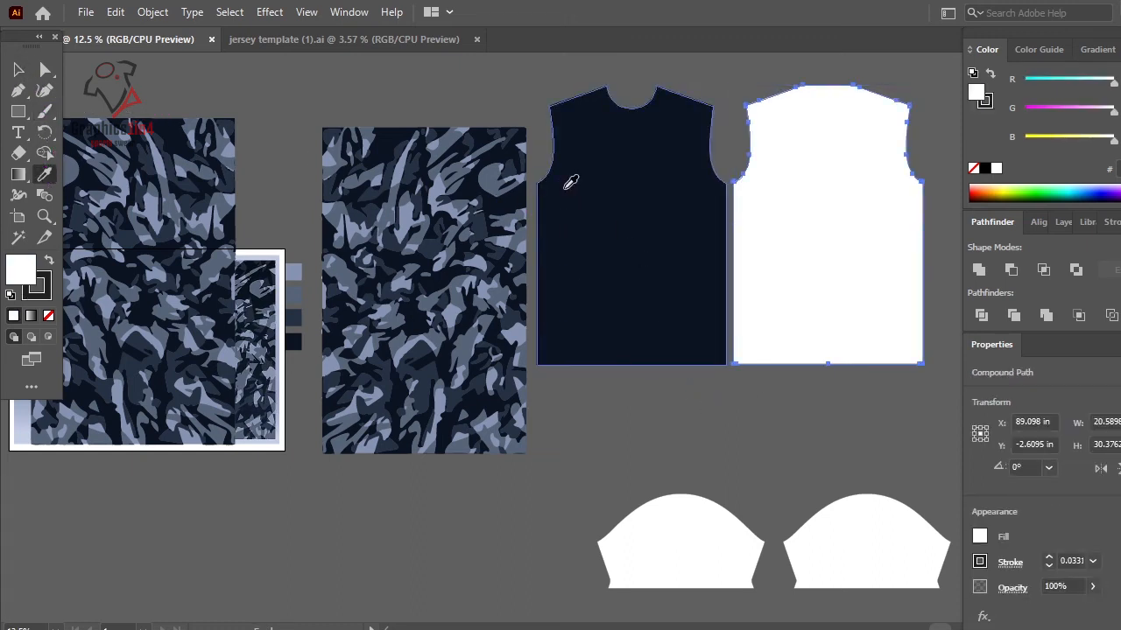
click(570, 182)
click(18, 69)
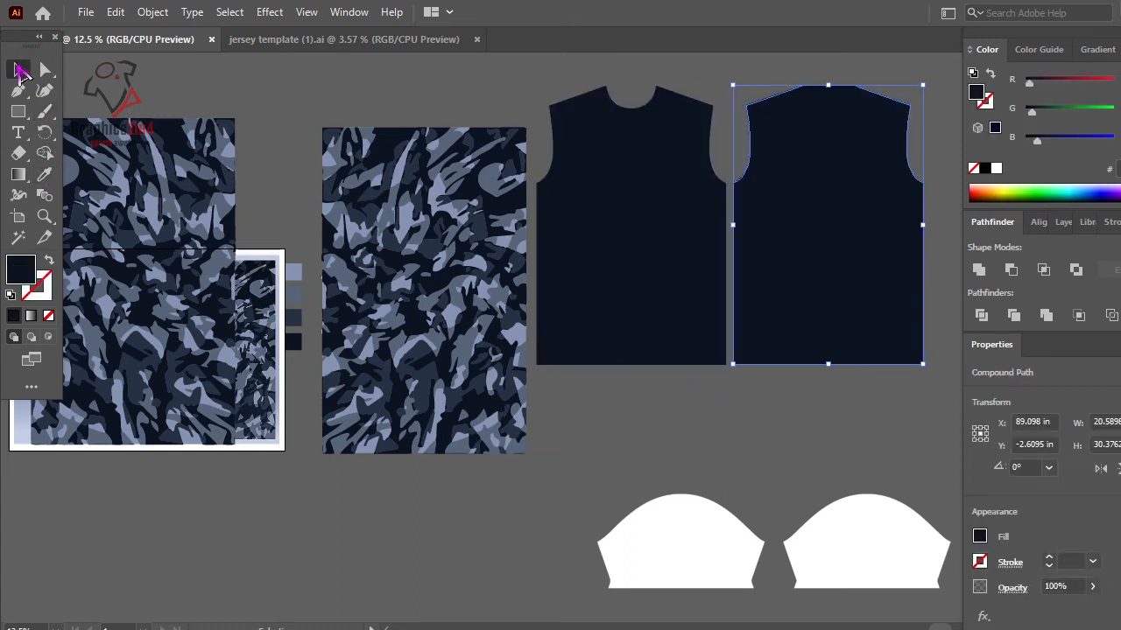
click(664, 523)
click(44, 179)
click(762, 233)
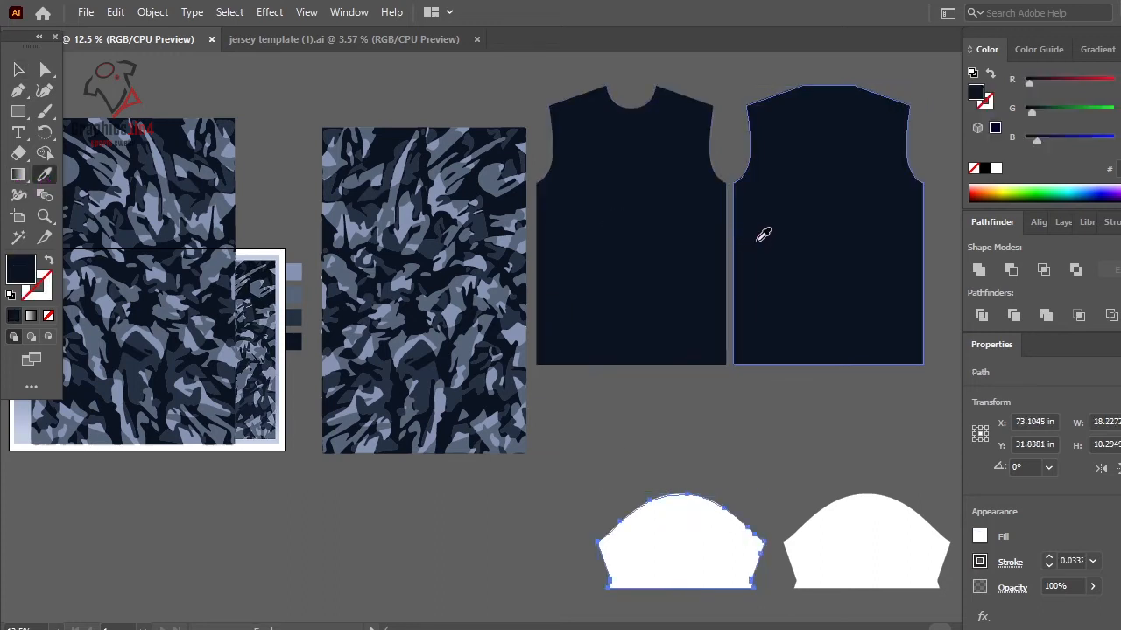
click(19, 69)
click(624, 376)
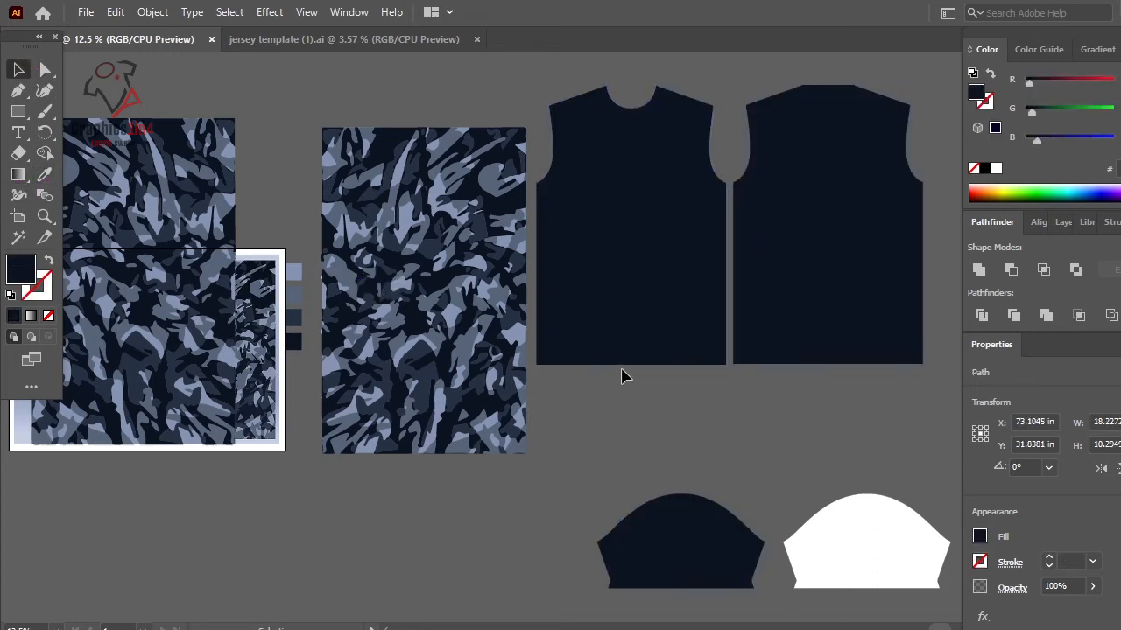
Step: Place the front panel over the original camouflage pattern, clip the pattern to it with a clipping mask, and move the result aside
drag(634, 299, 426, 350)
drag(377, 227, 537, 342)
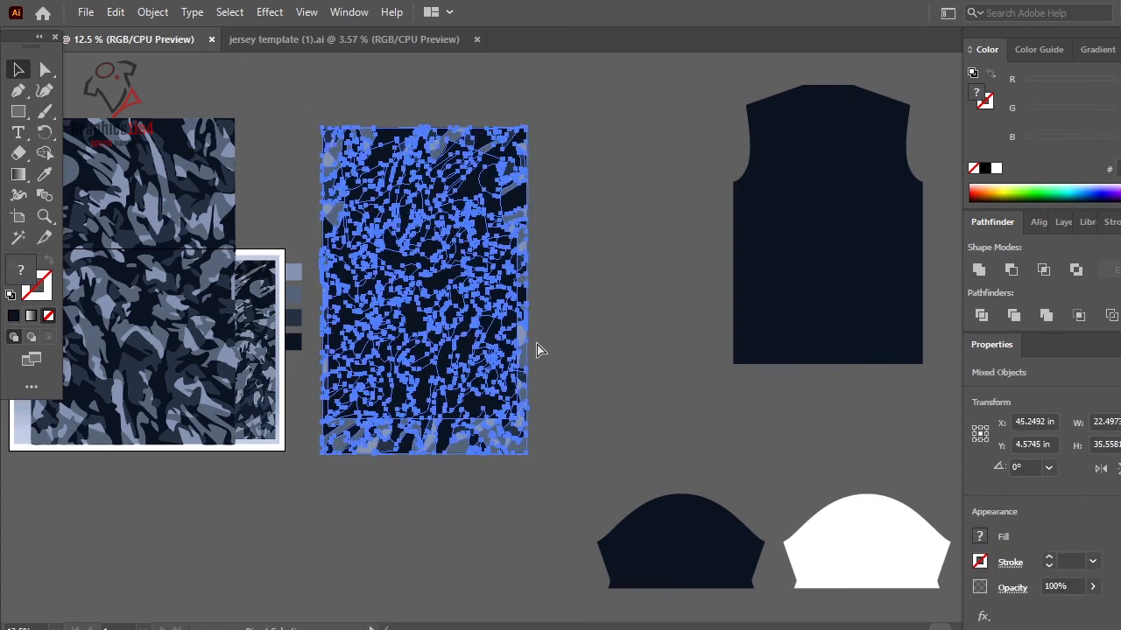
key(ctrl+7)
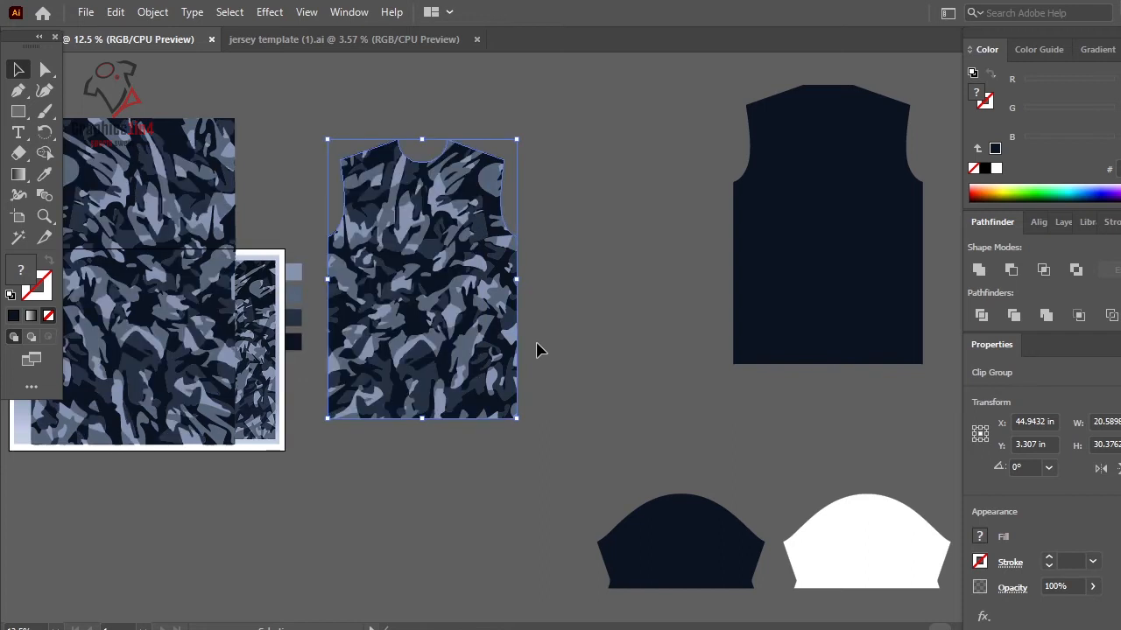
click(531, 239)
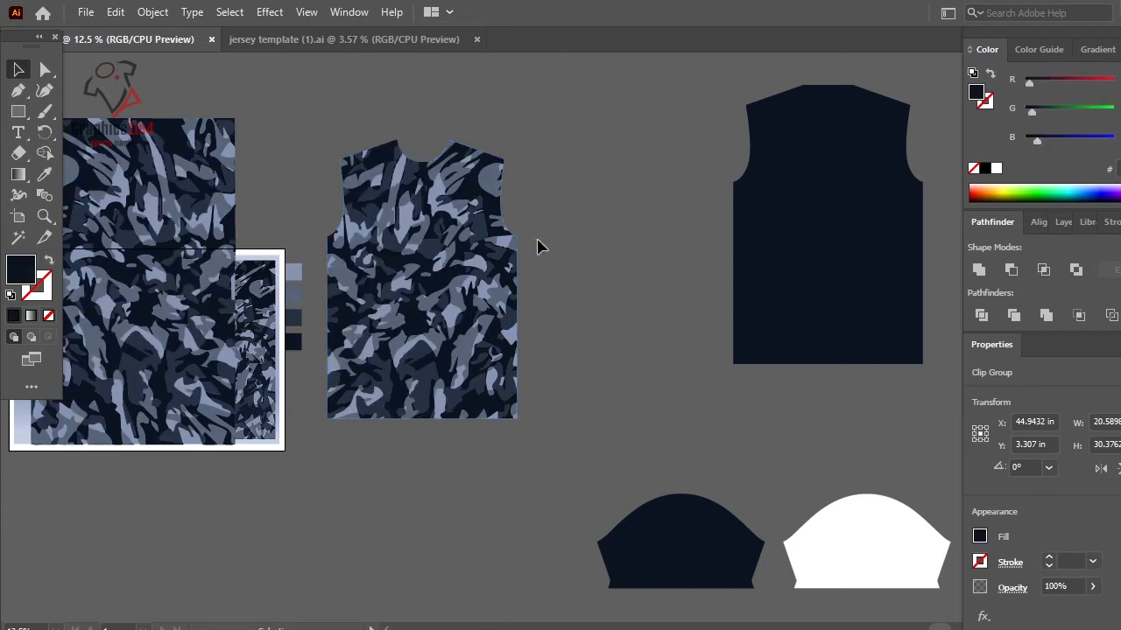
drag(437, 366, 666, 290)
Step: Move the reflected pattern off the reference image, place the back panel over it, and clip the pattern to the panel's shape
drag(246, 191, 421, 203)
drag(480, 286, 343, 338)
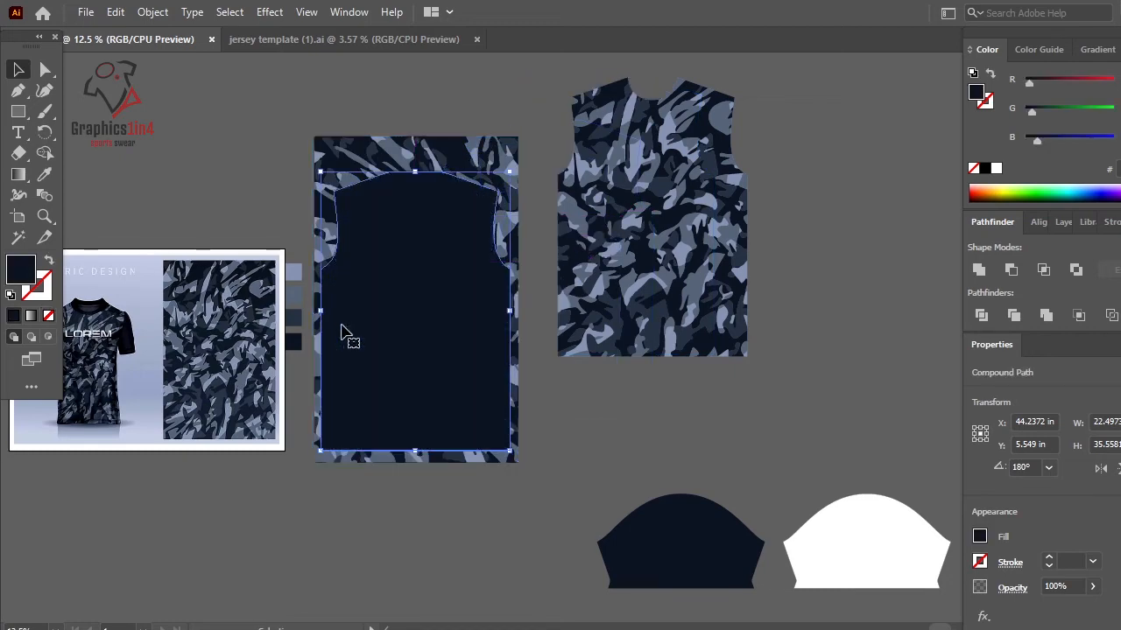
click(525, 75)
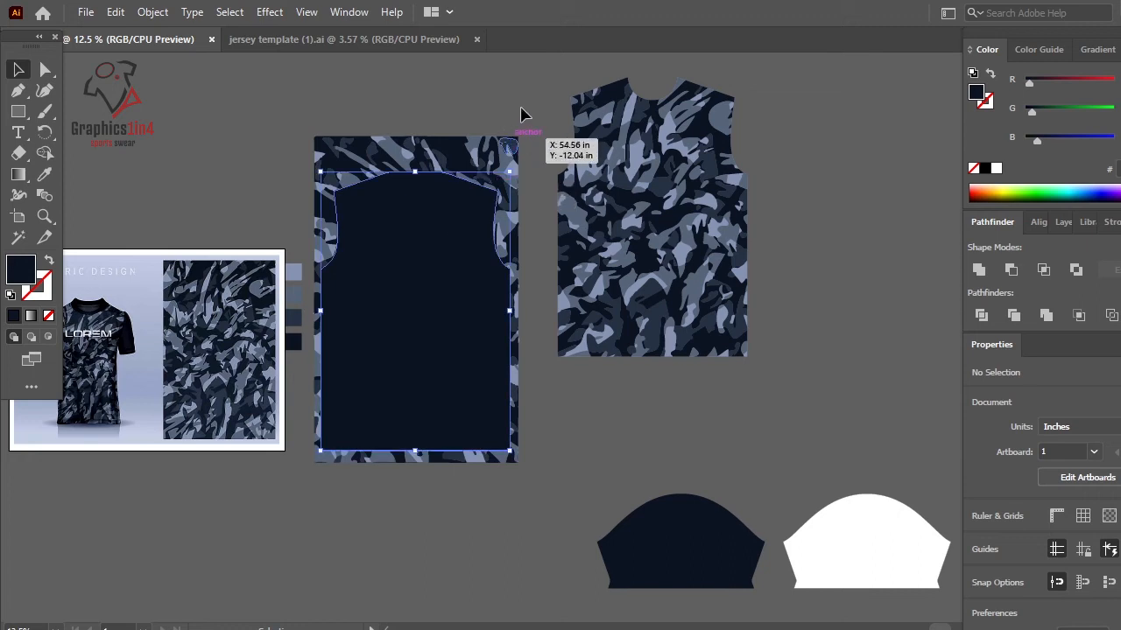
click(392, 308)
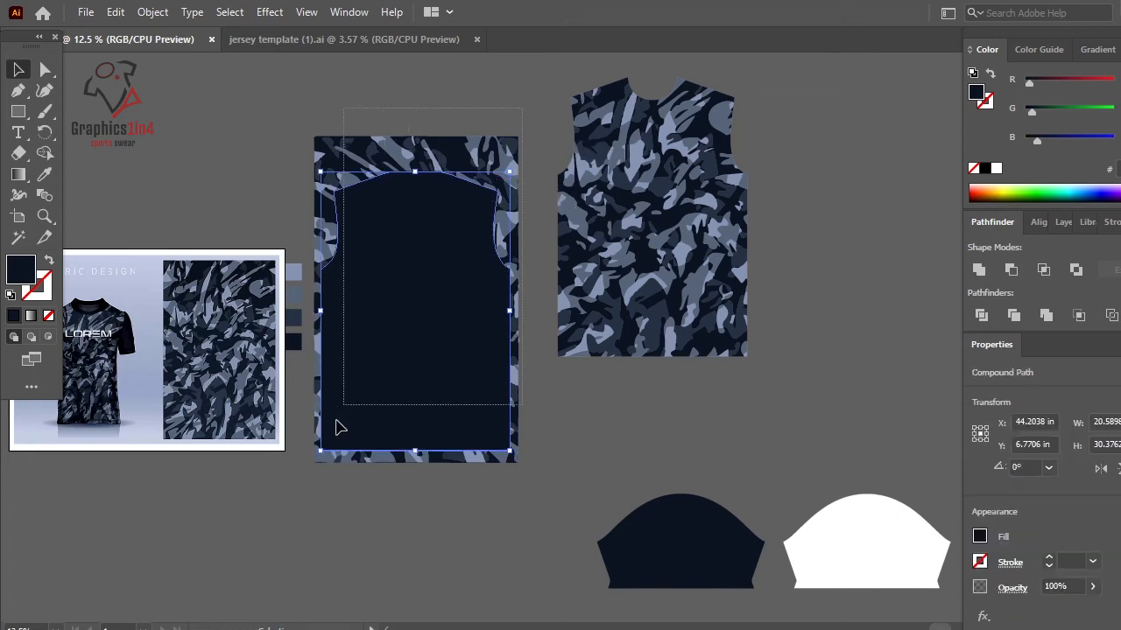
shift+click(322, 462)
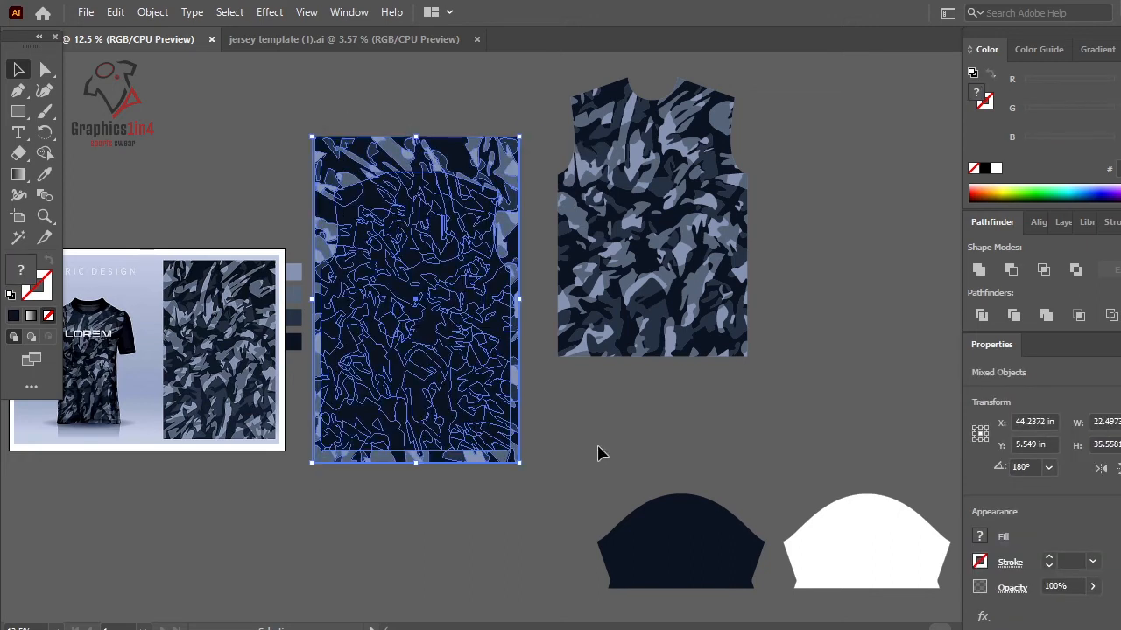
key(ctrl+7)
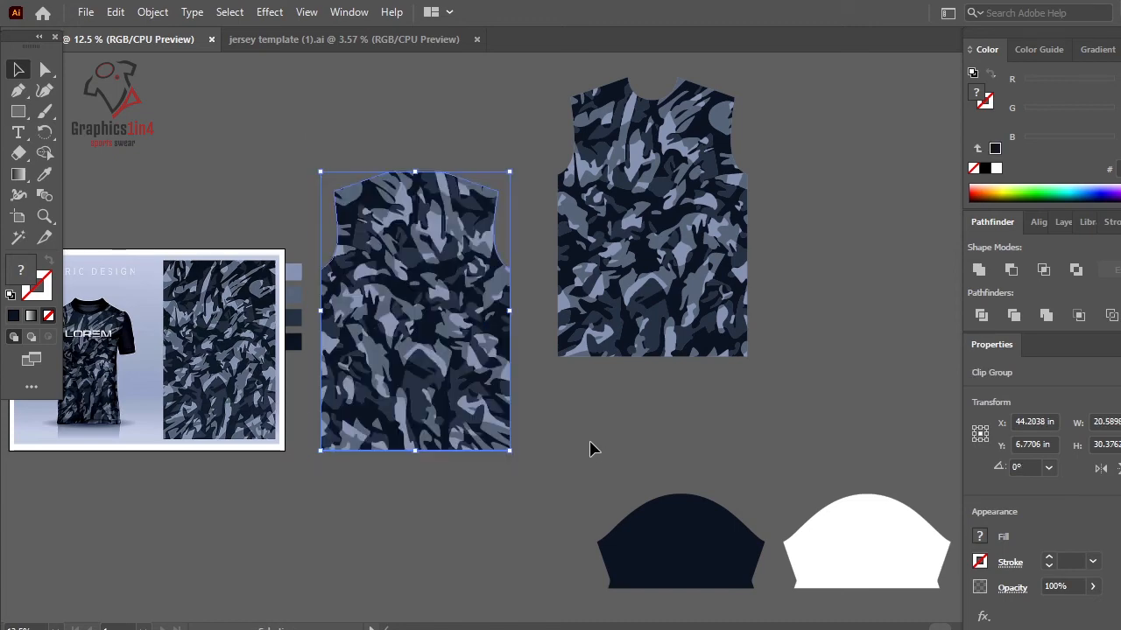
Step: Move the camouflage back panel up beside the front panel and place the dark navy sleeve just below the back panel
click(423, 400)
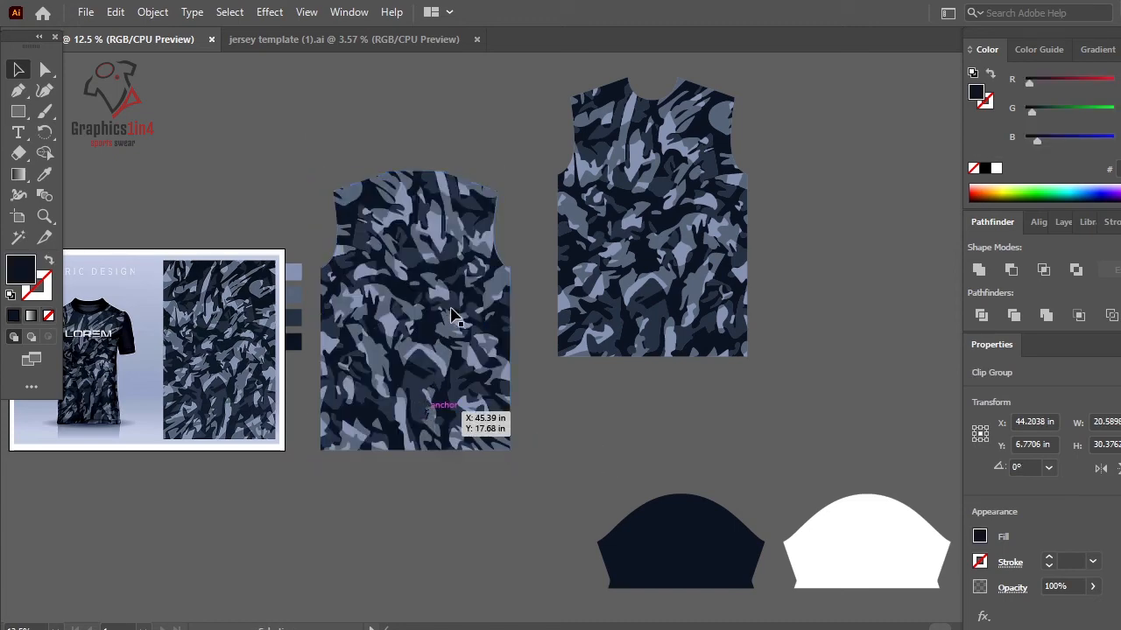
mouse_move(464, 284)
mouse_down()
mouse_move(473, 263)
mouse_move(460, 302)
mouse_up()
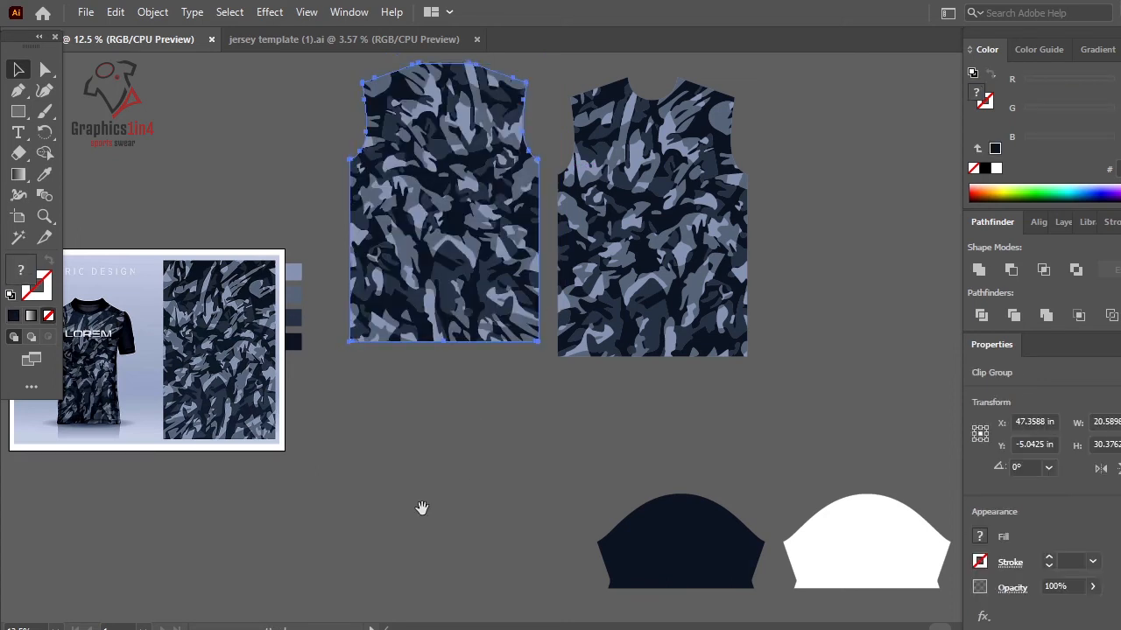
drag(420, 508, 407, 430)
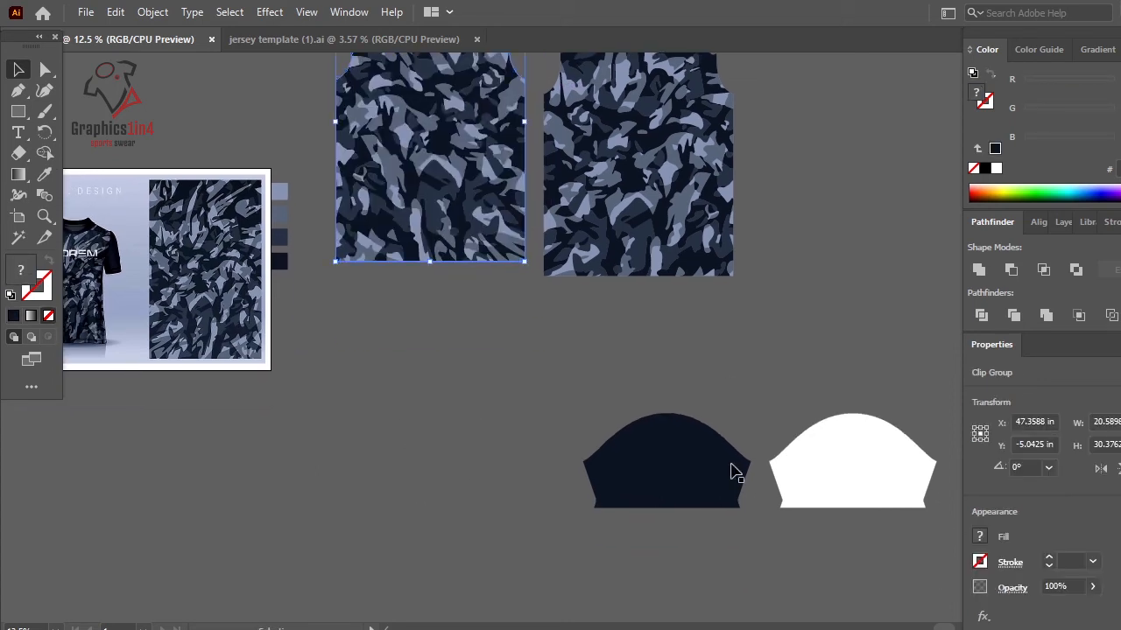
drag(674, 468, 406, 344)
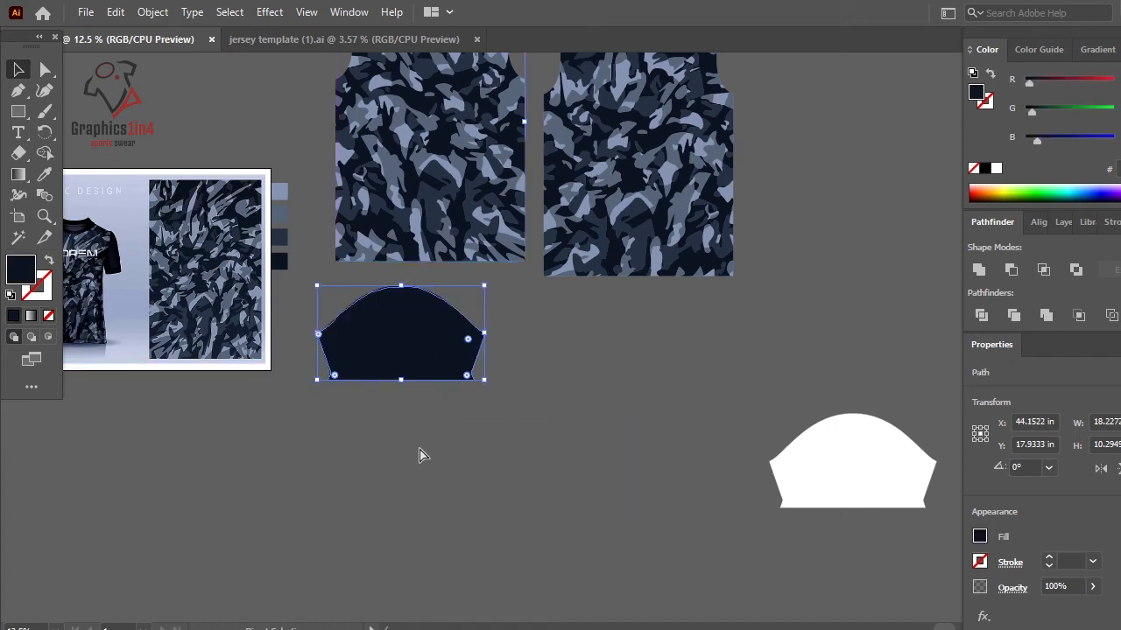
Step: Examine the sleeves and collar of the jersey mockup in the reference image
key(ctrl+equal)
key(ctrl+equal)
key(ctrl+equal)
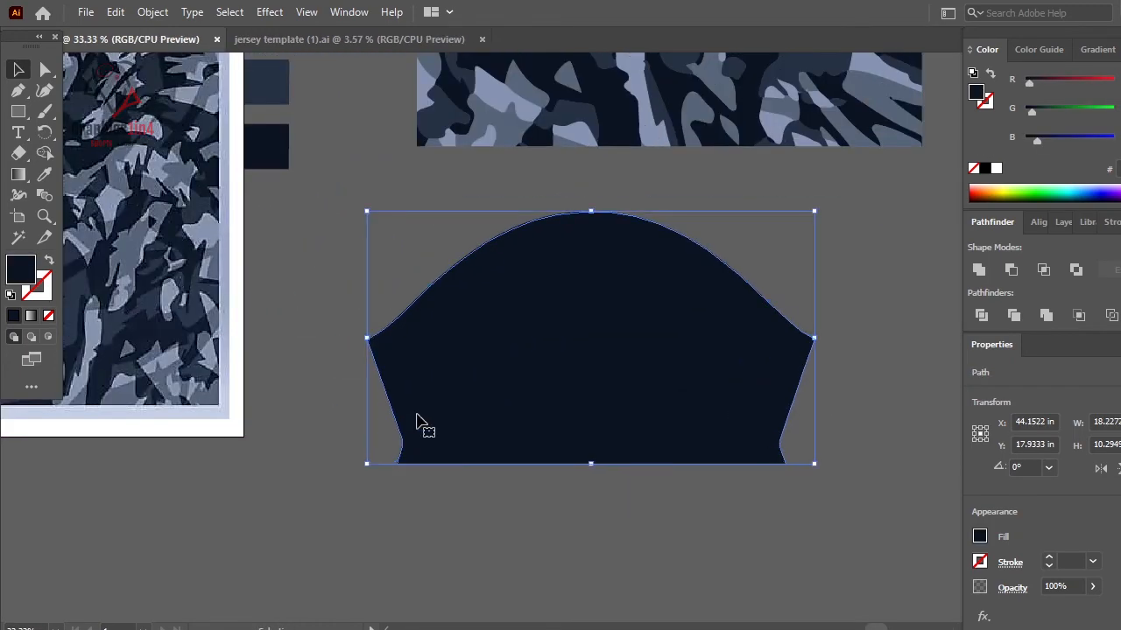
scroll(418, 423, left, 8)
scroll(417, 423, up, 3)
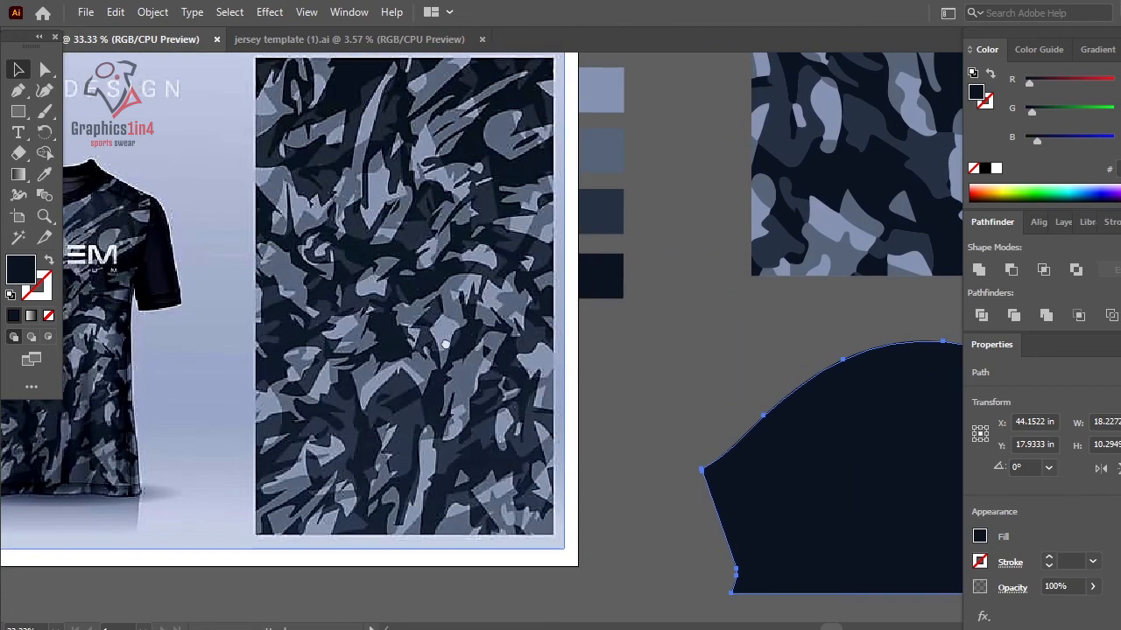
scroll(363, 324, left, 1)
scroll(497, 318, left, 5)
scroll(525, 311, down, 1)
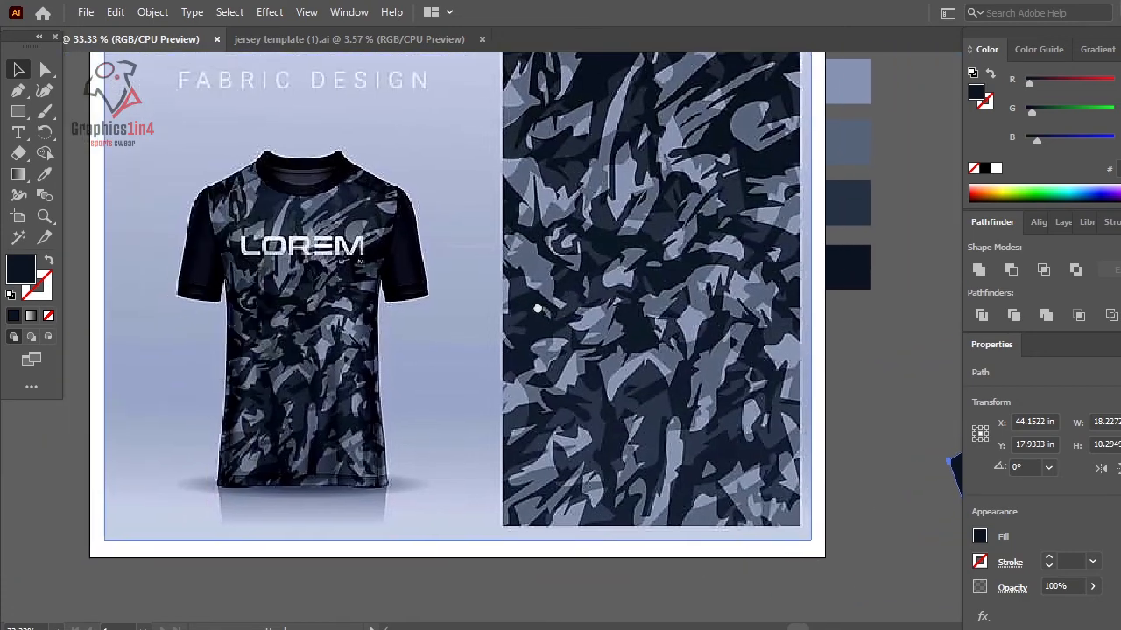
Step: Move the camouflage back panel down so its bottom edge lines up with the neighbouring front panel's
scroll(438, 306, right, 3)
scroll(437, 307, down, 1)
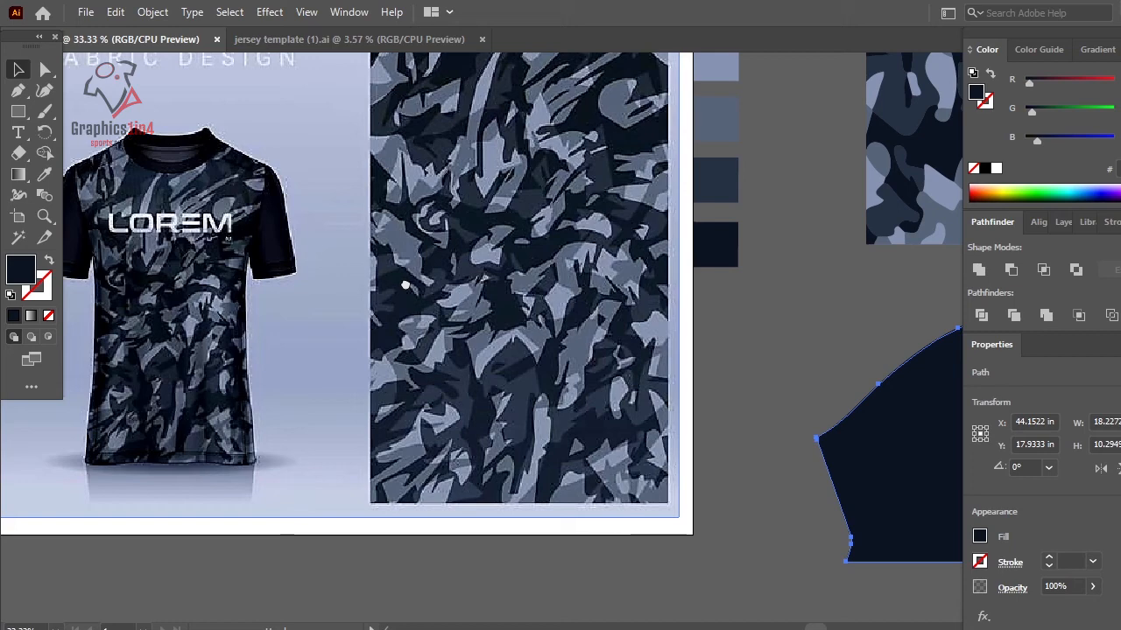
drag(405, 285, 197, 262)
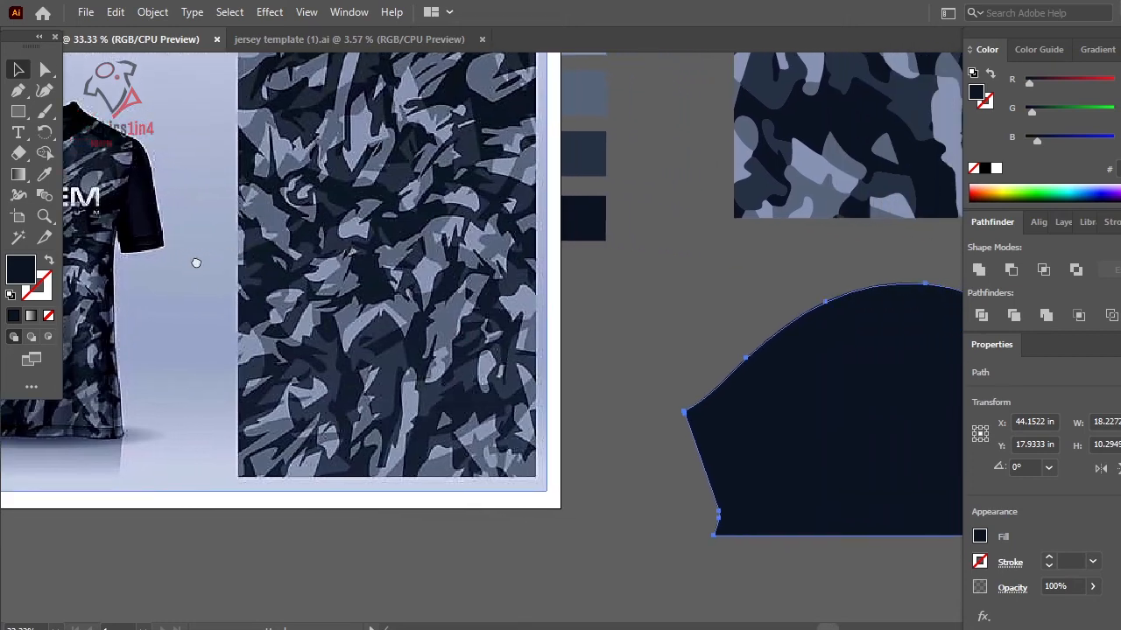
drag(397, 338, 158, 283)
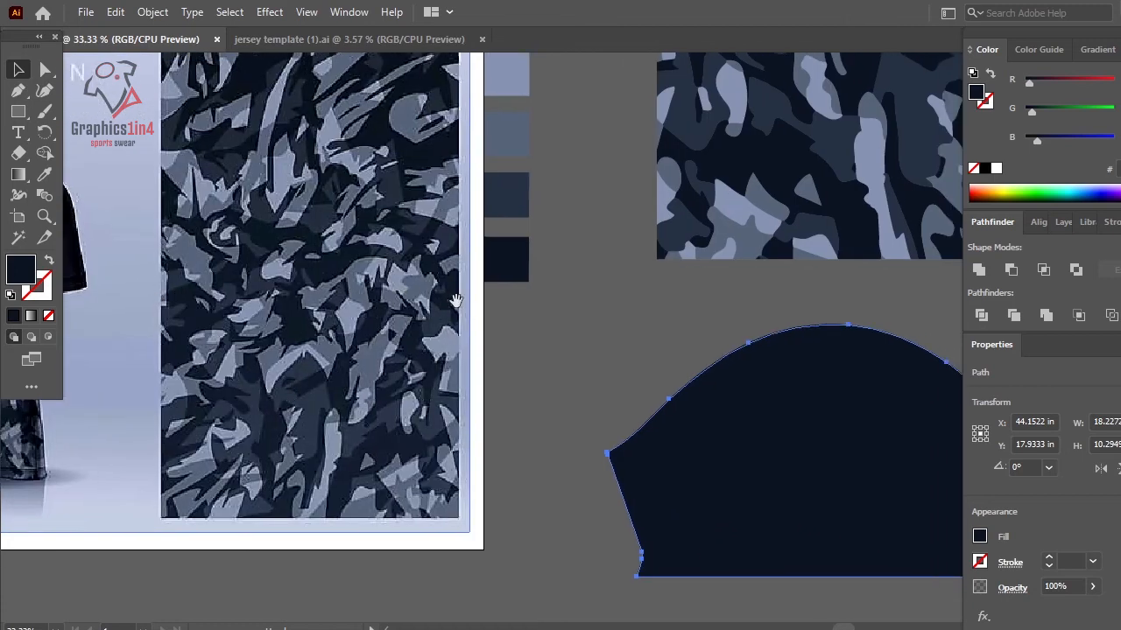
drag(543, 330, 132, 248)
drag(622, 344, 525, 357)
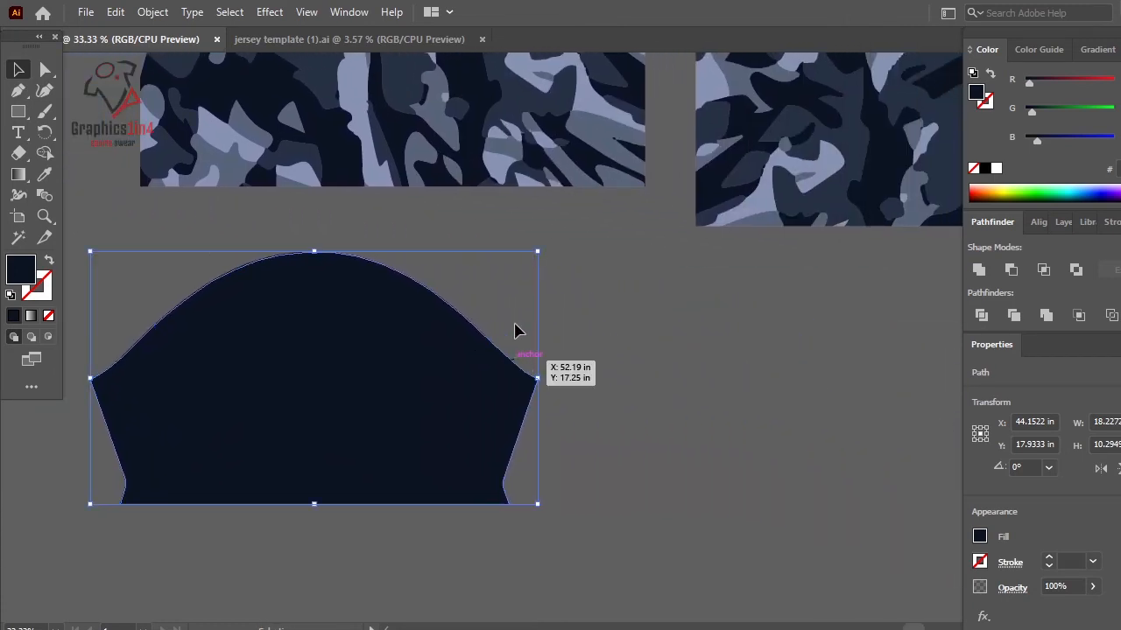
click(697, 444)
drag(493, 164, 517, 239)
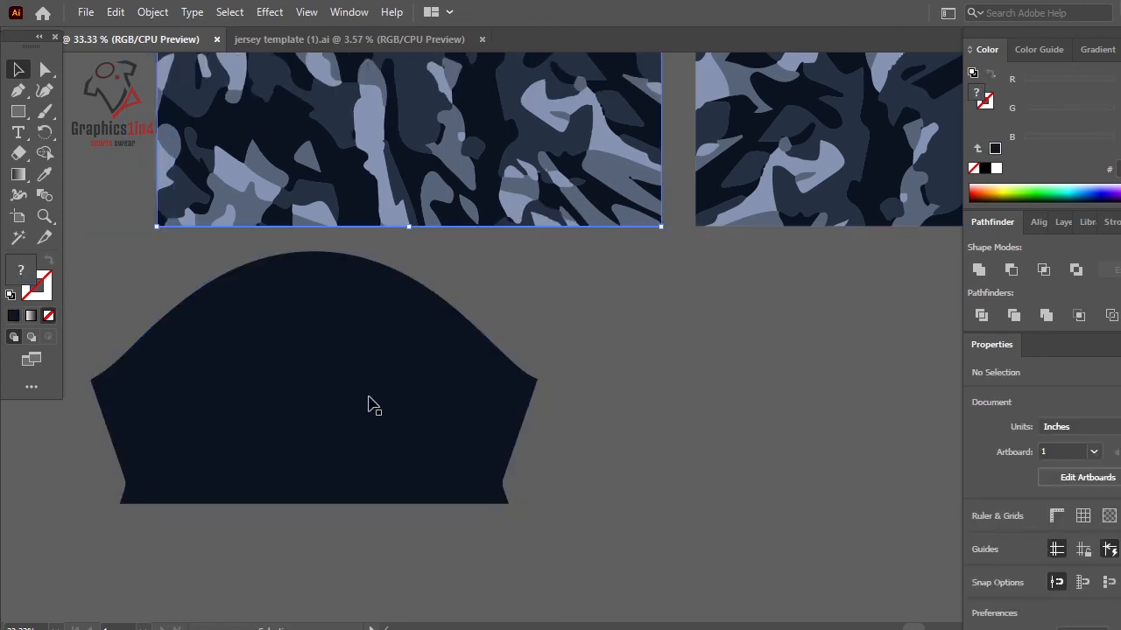
Step: Duplicate the dark navy sleeve and place the copy just below the camouflage front panel, level with the first sleeve
drag(368, 404, 811, 412)
drag(642, 565, 487, 570)
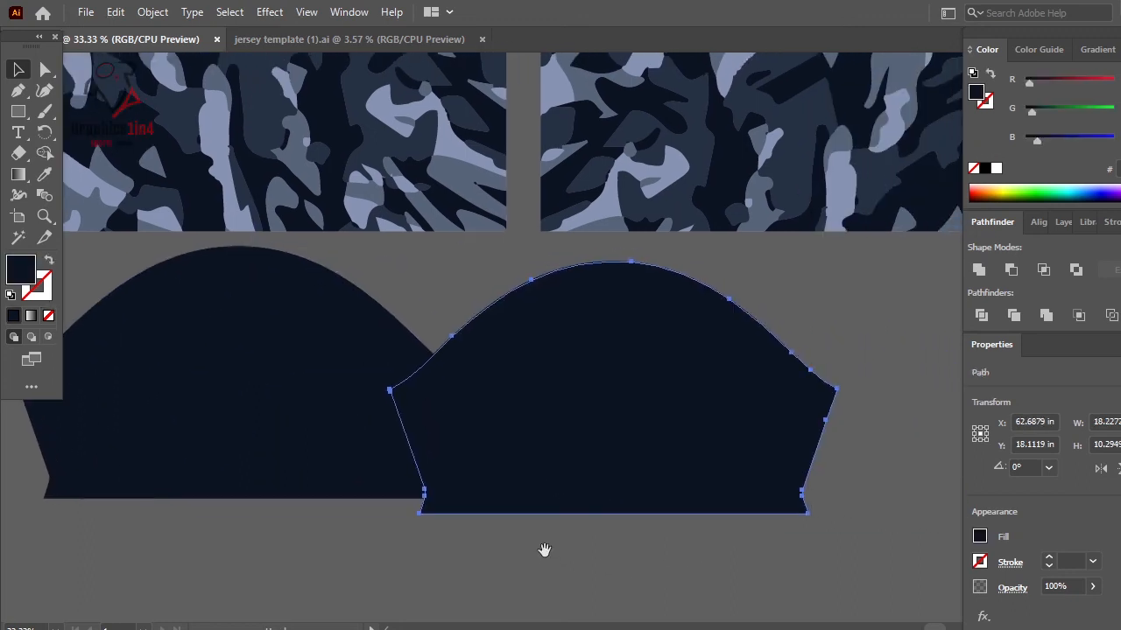
drag(572, 431, 705, 414)
drag(634, 614, 593, 530)
drag(651, 404, 673, 406)
click(651, 536)
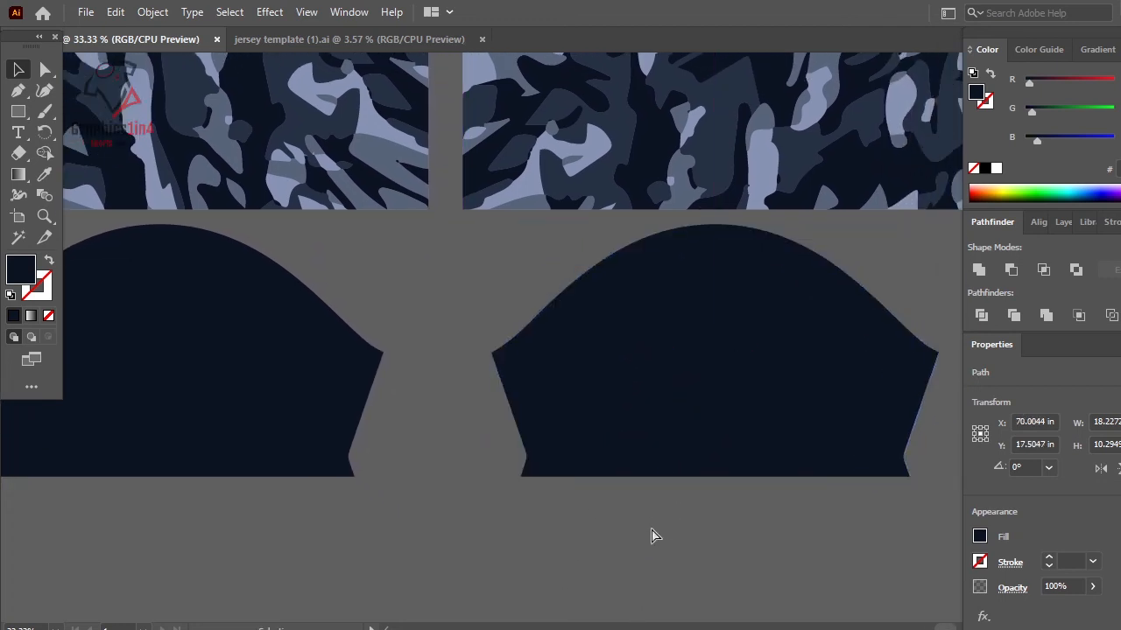
Step: Delete the leftover white sleeve piece from below the finished jersey panels
key(ctrl+minus)
key(ctrl+minus)
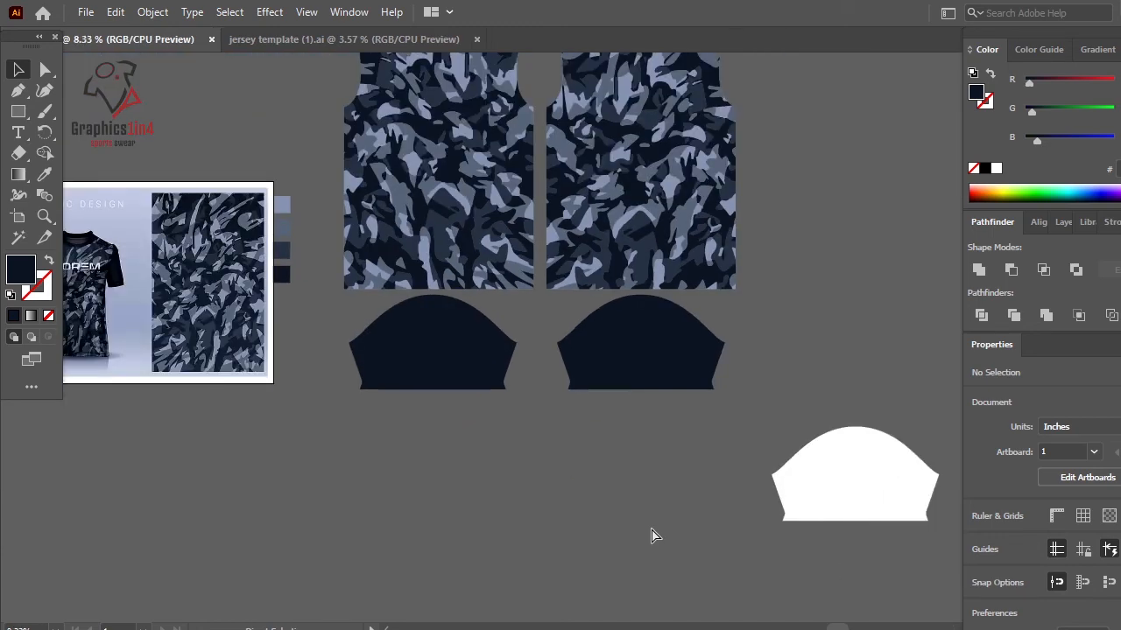
drag(563, 461, 282, 487)
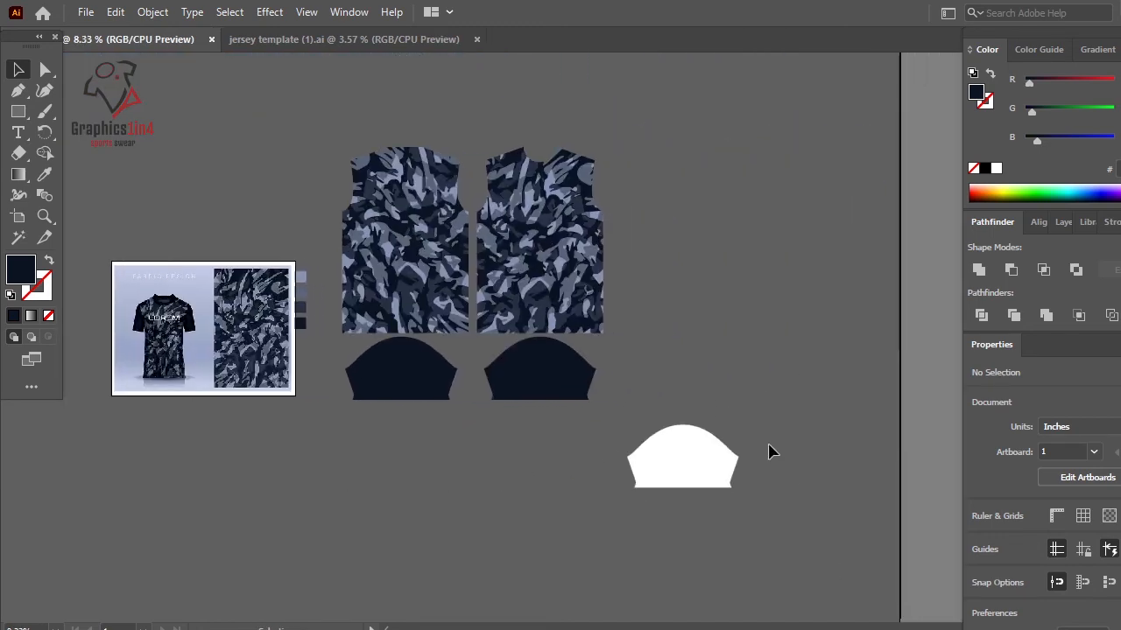
drag(633, 512, 633, 516)
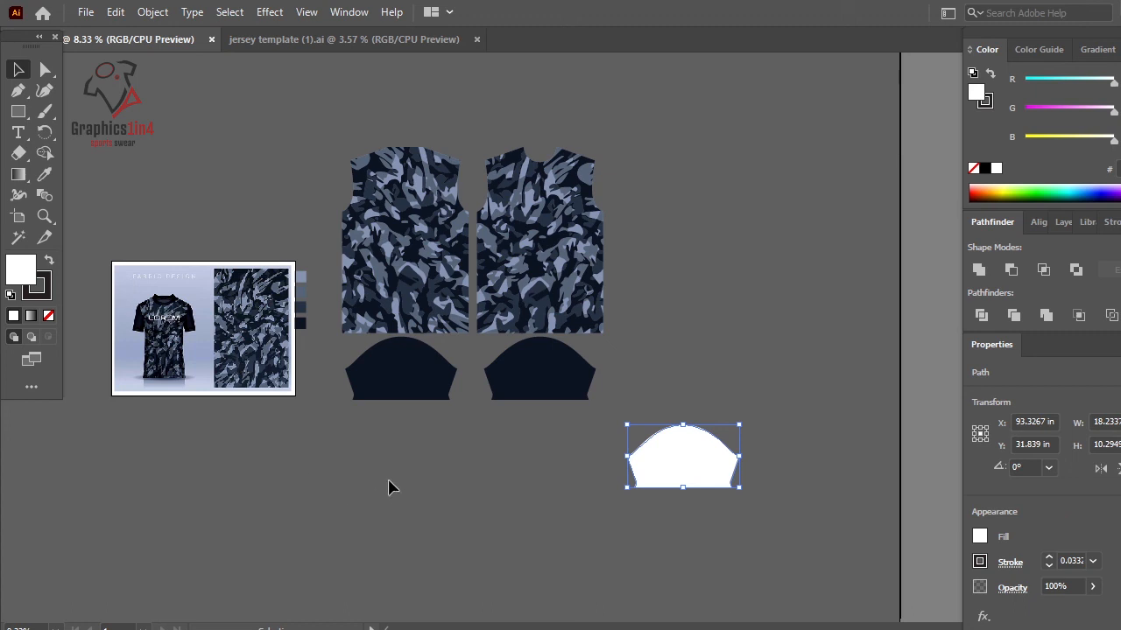
key(Delete)
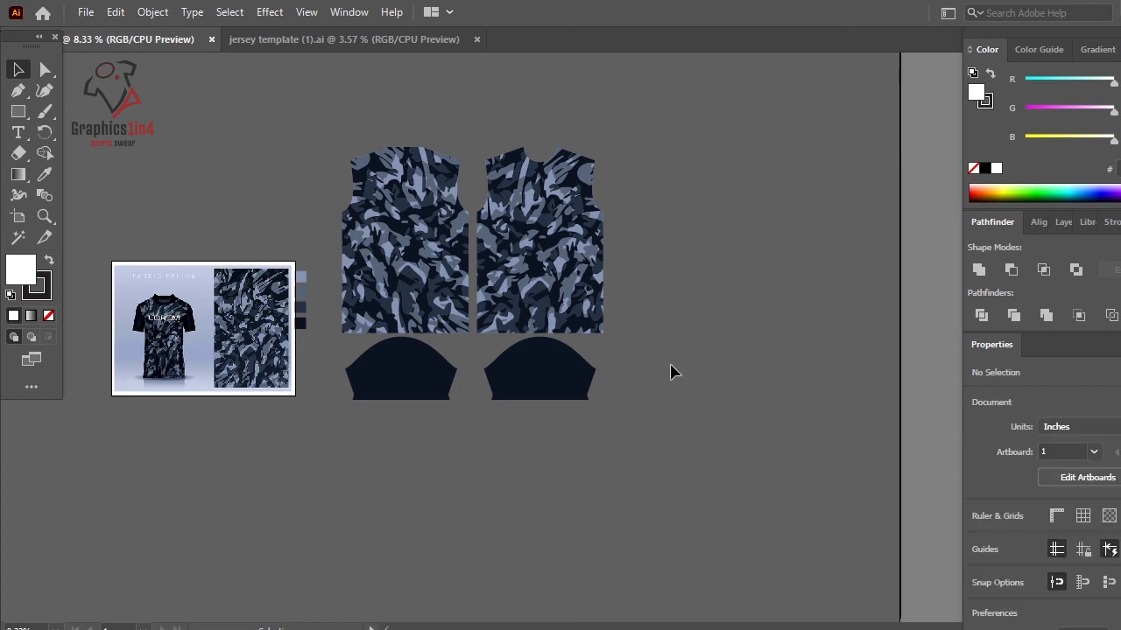
Step: Move the two camouflage panels and both sleeves together, farther away from the reference image and slightly down
click(366, 385)
drag(438, 298, 506, 347)
click(486, 512)
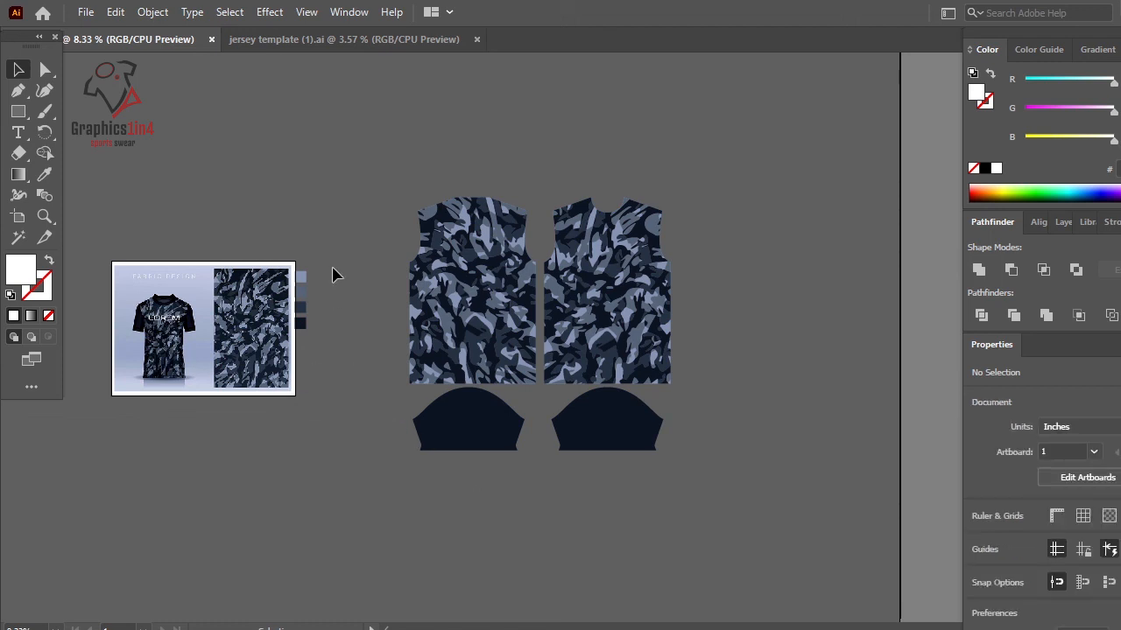
Step: Enlarge the reference image and its colour swatches together from their centre to about 56.5 × 37.1 in, then deselect them
click(203, 423)
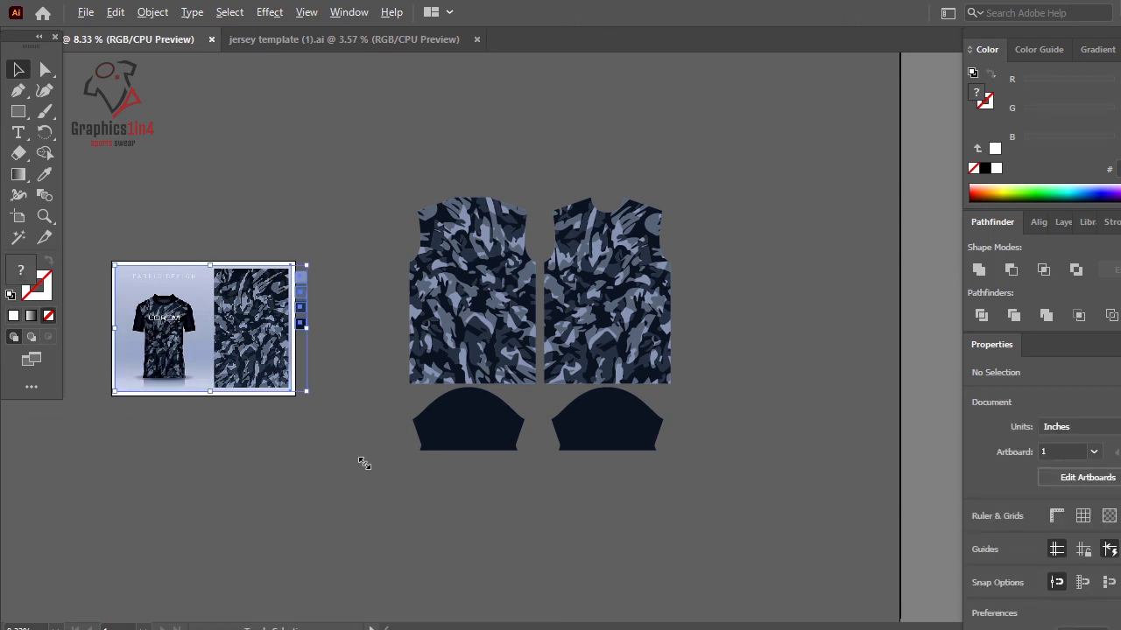
drag(365, 463, 385, 484)
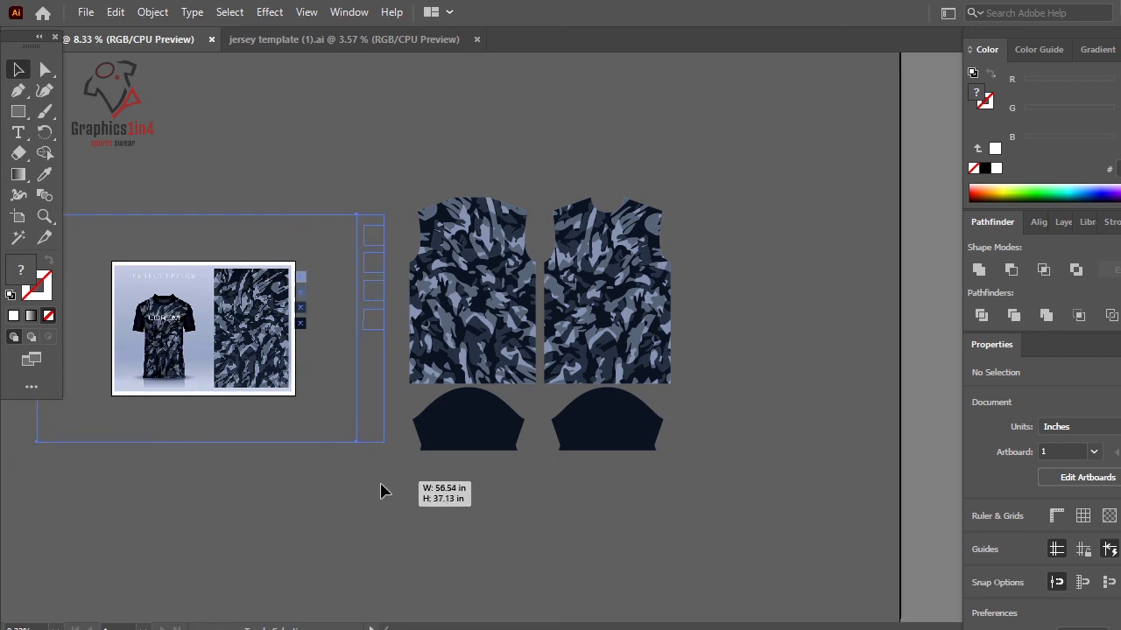
drag(712, 420, 734, 412)
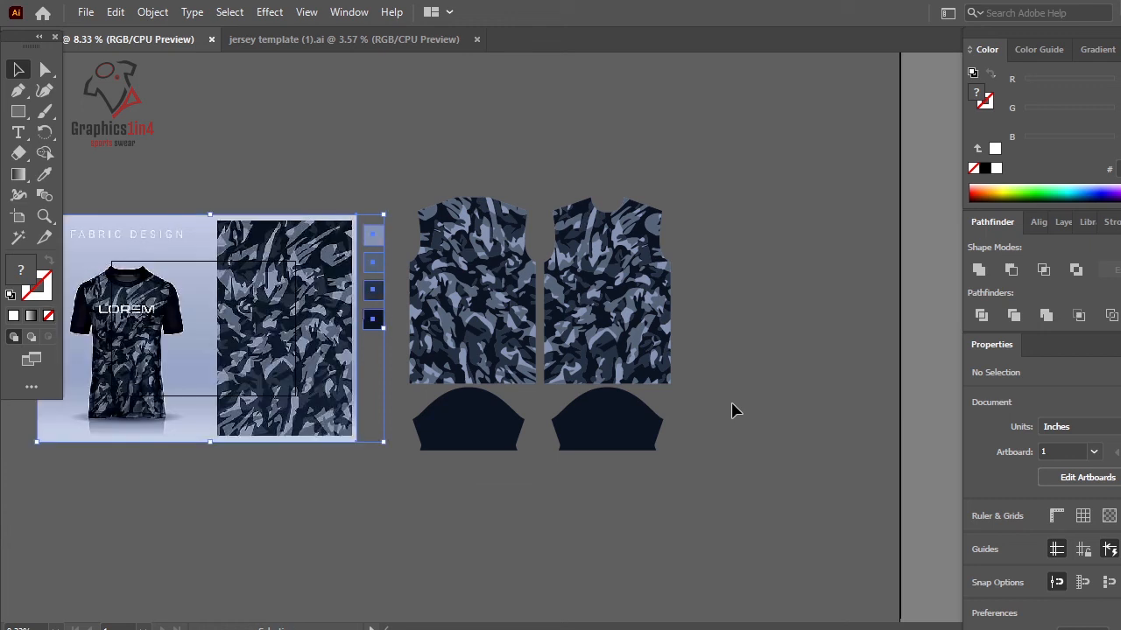
click(734, 412)
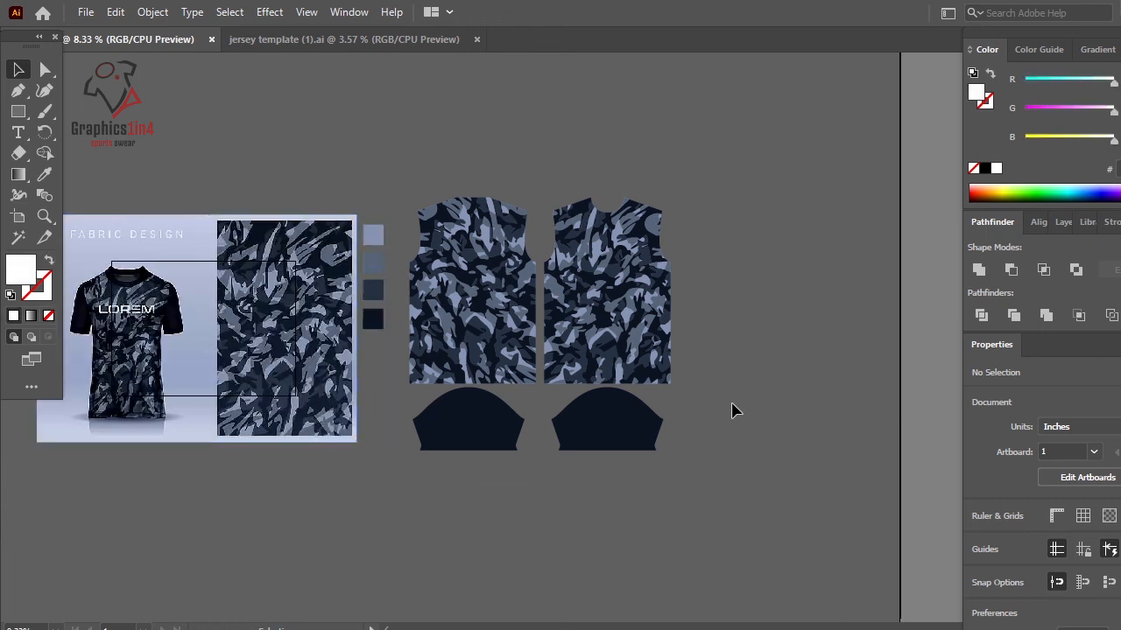